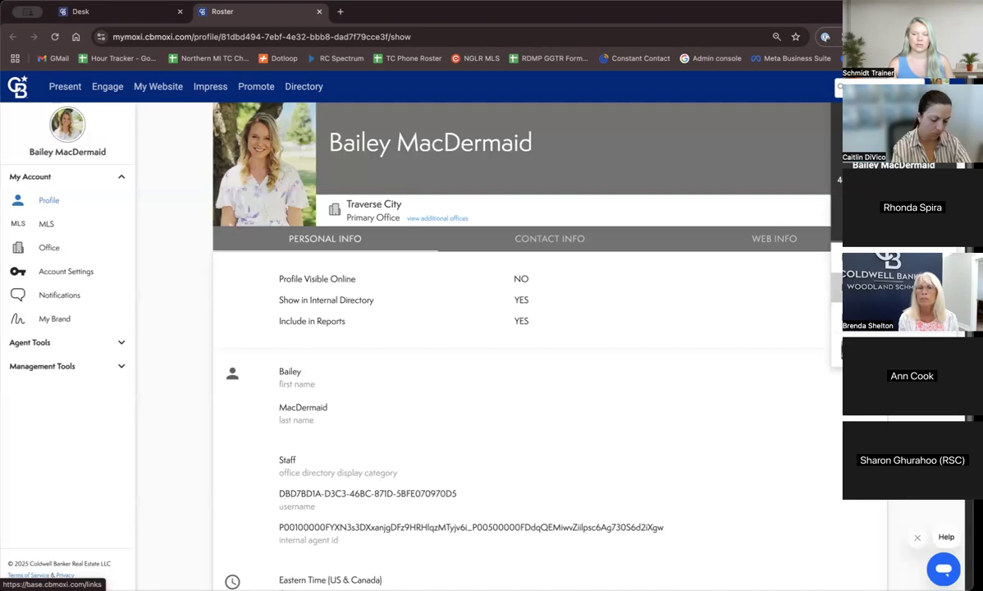
Step: Open Listings to Leads from the MoxiWorks external links page
click(886, 287)
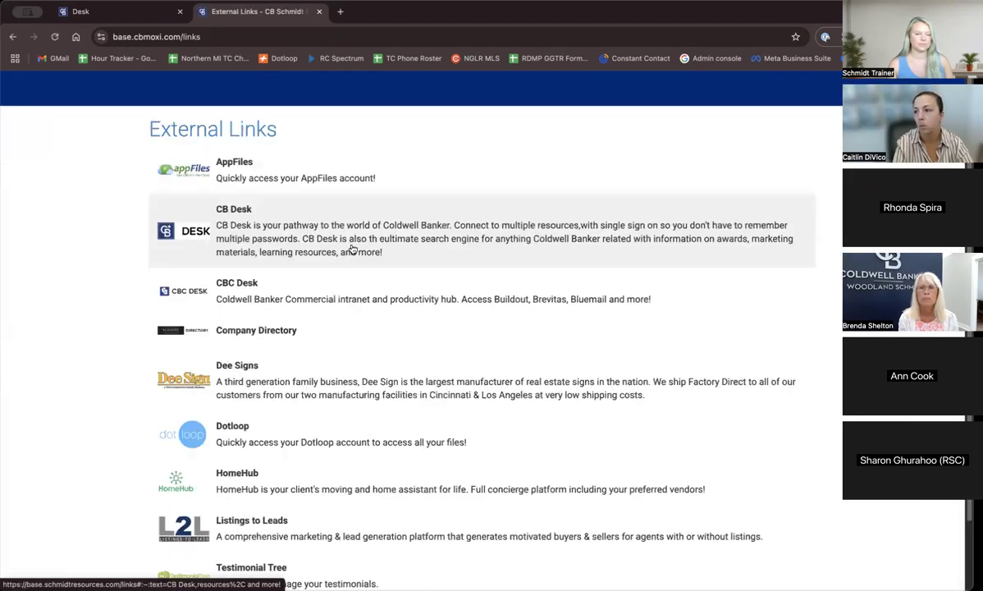
scroll(332, 238, down, 2)
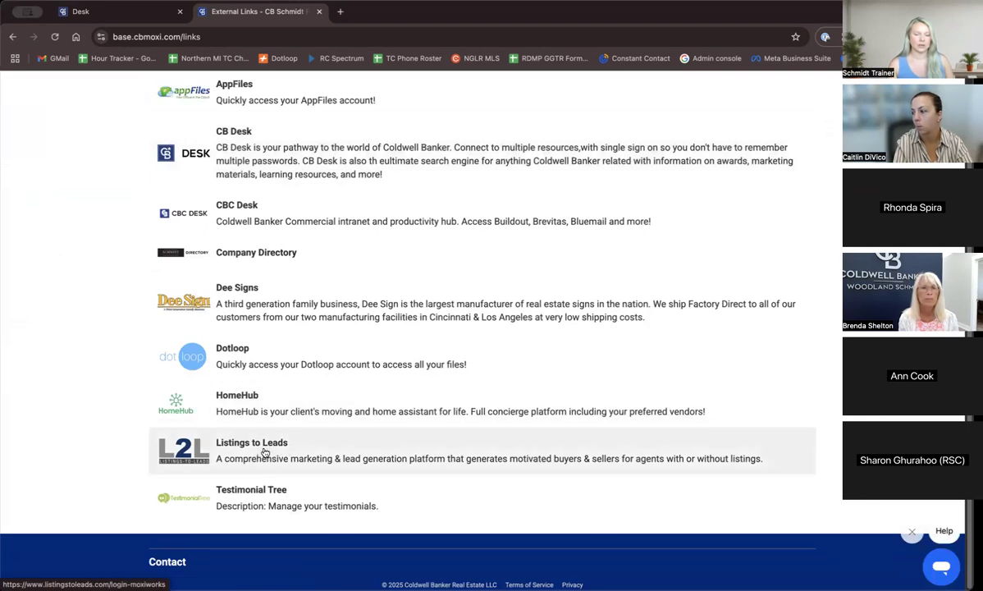
click(264, 452)
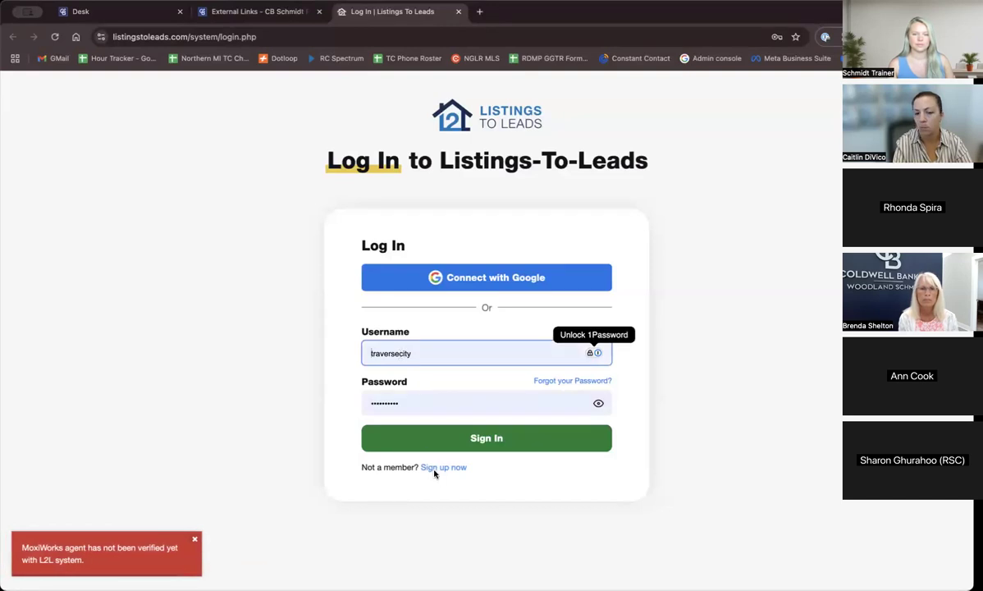
Step: Sign in to Listings-To-Leads with the saved credentials and dismiss the Live Training Calendar welcome message
click(508, 442)
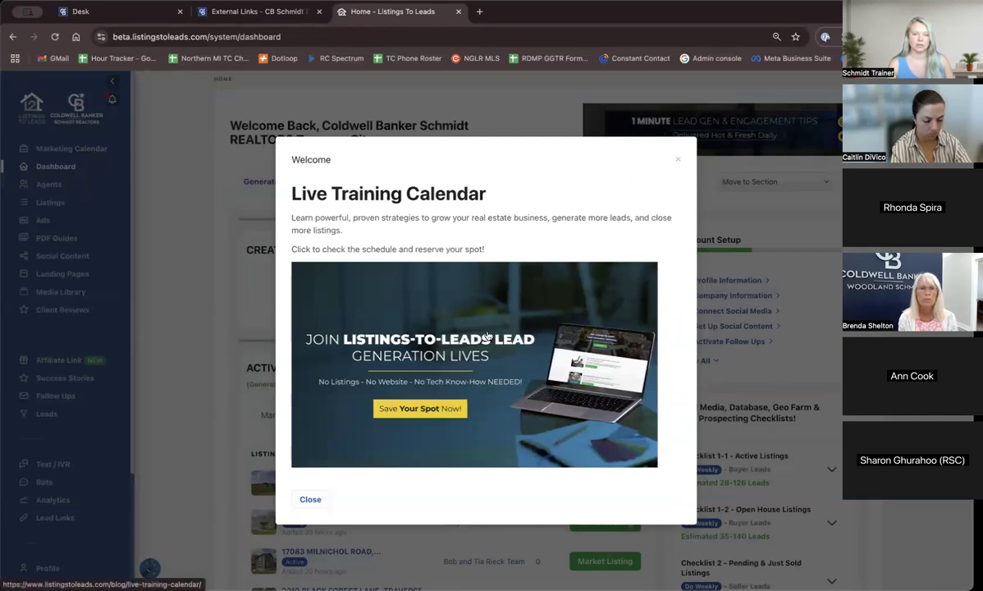
click(679, 162)
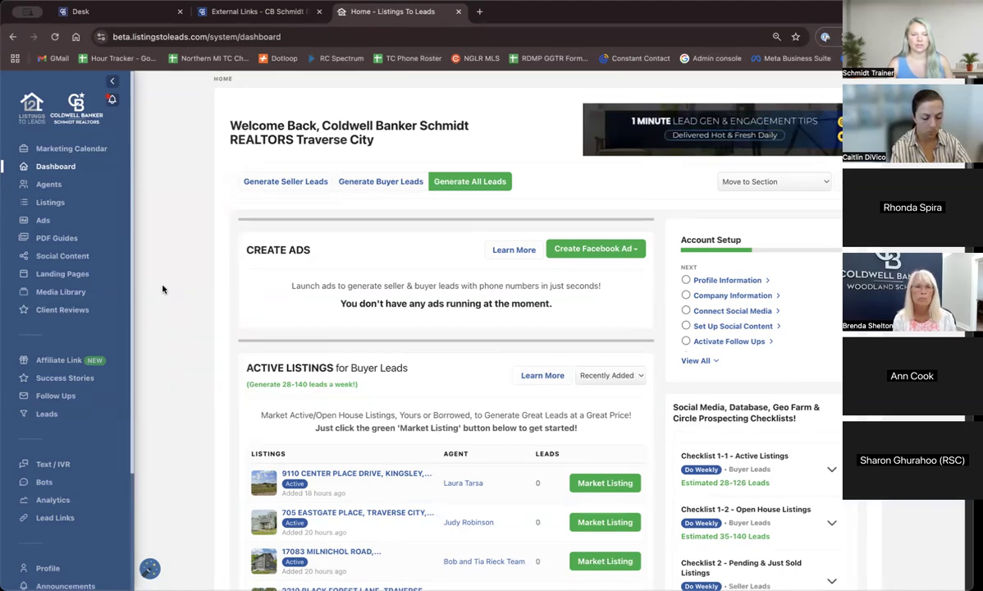
Step: Review the dashboard's Create Ads, Active Listings, and Pending & Just Sold Listings sections
scroll(162, 288, down, 2)
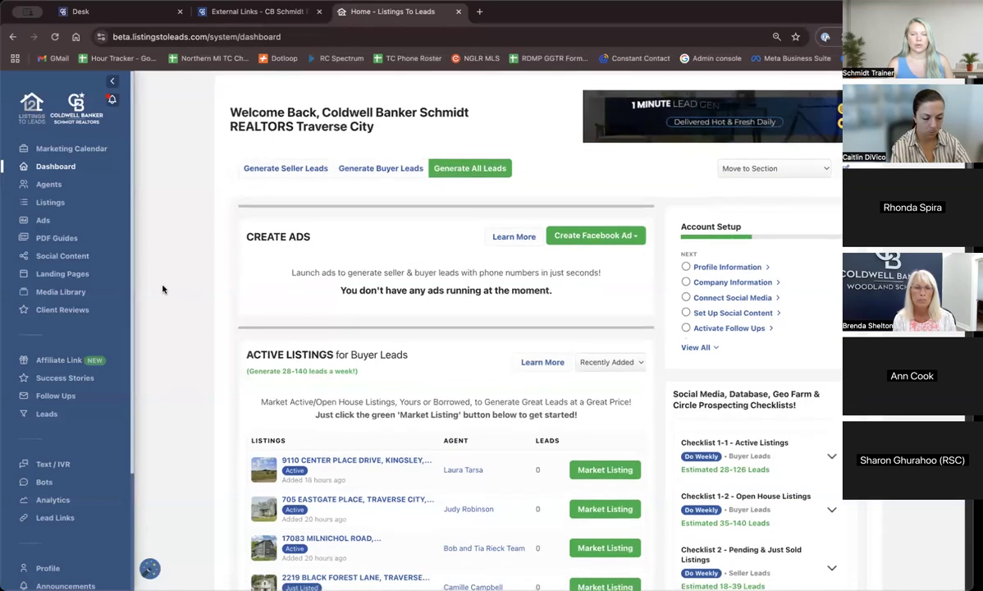
scroll(162, 289, down, 2)
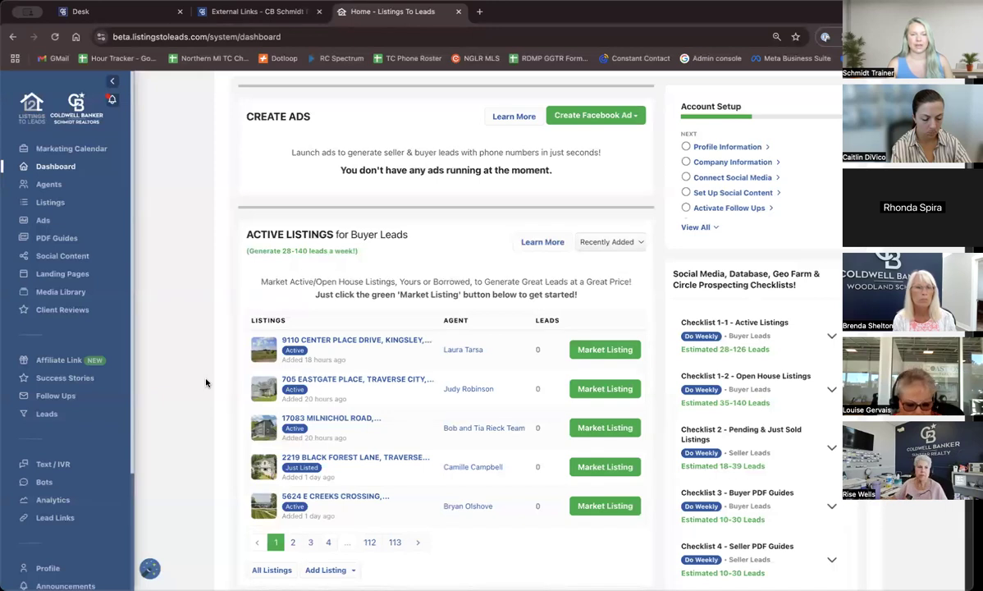
scroll(206, 383, up, 1)
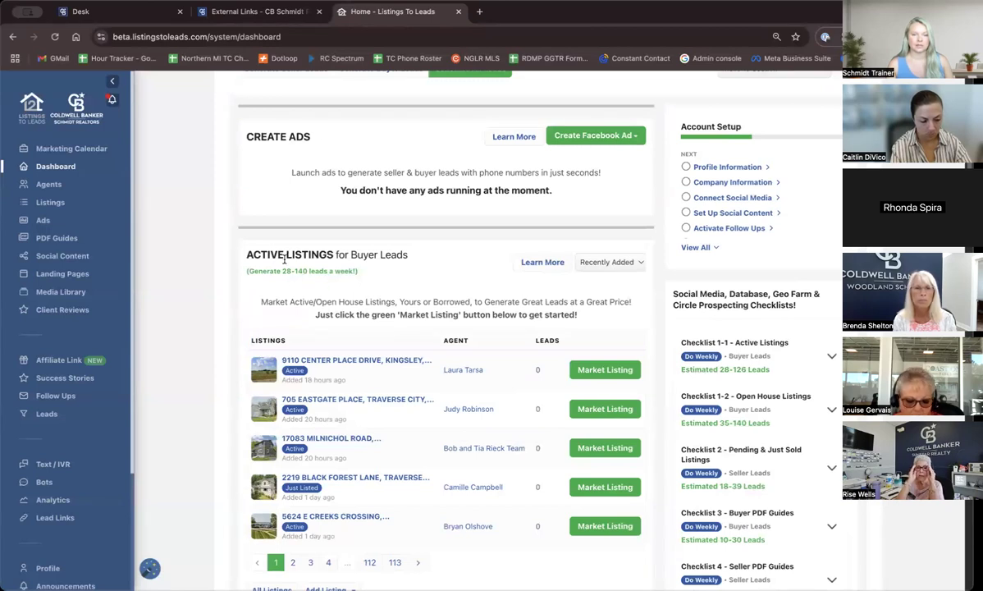
scroll(190, 330, down, 3)
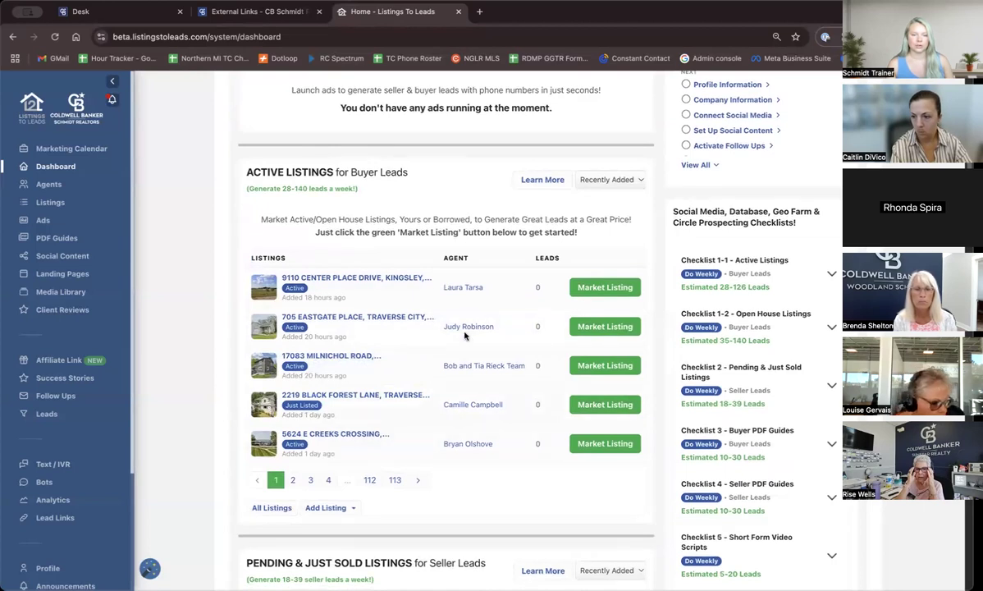
scroll(480, 505, down, 4)
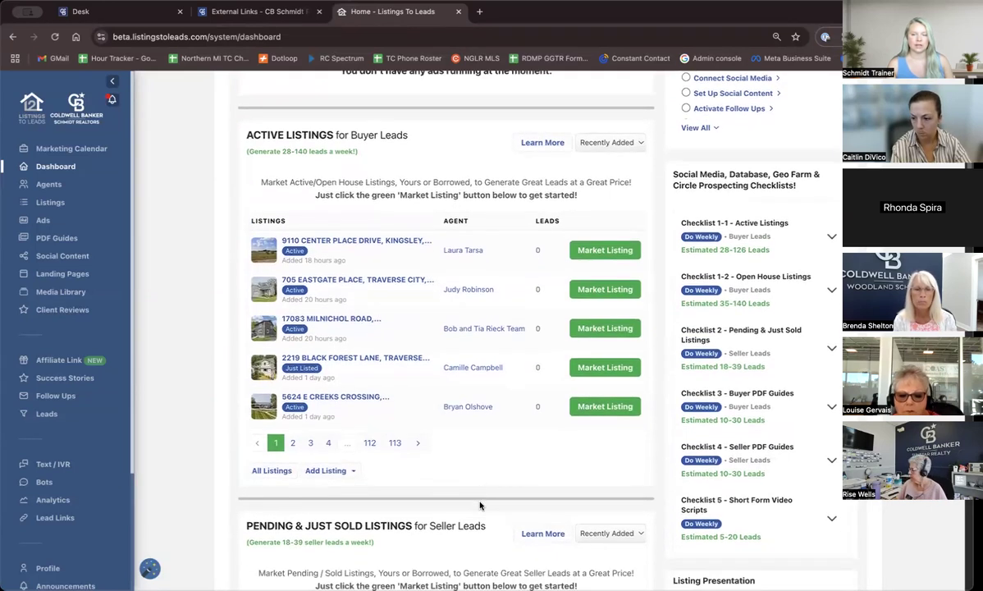
scroll(480, 506, down, 5)
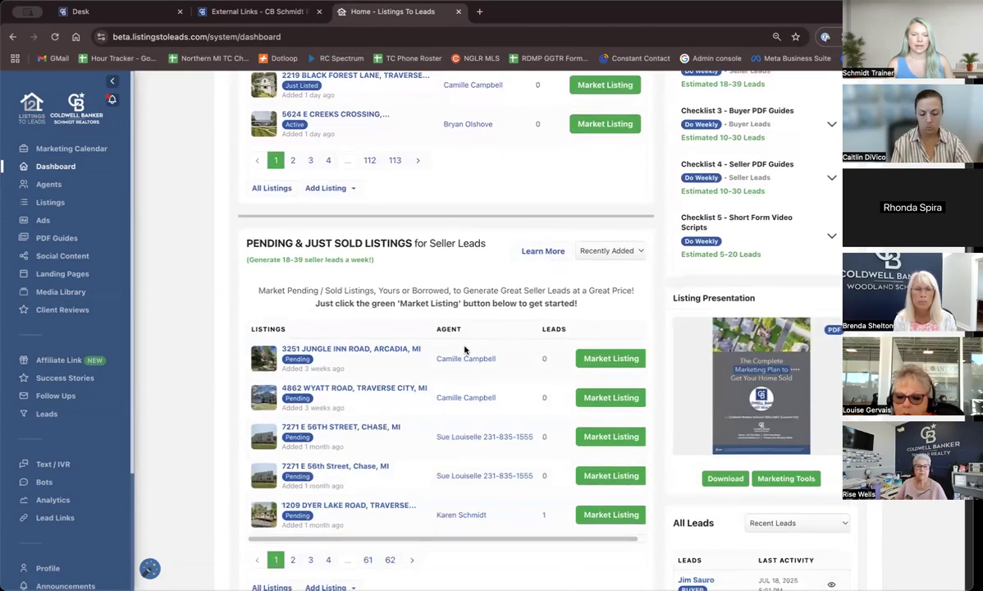
scroll(462, 492, down, 5)
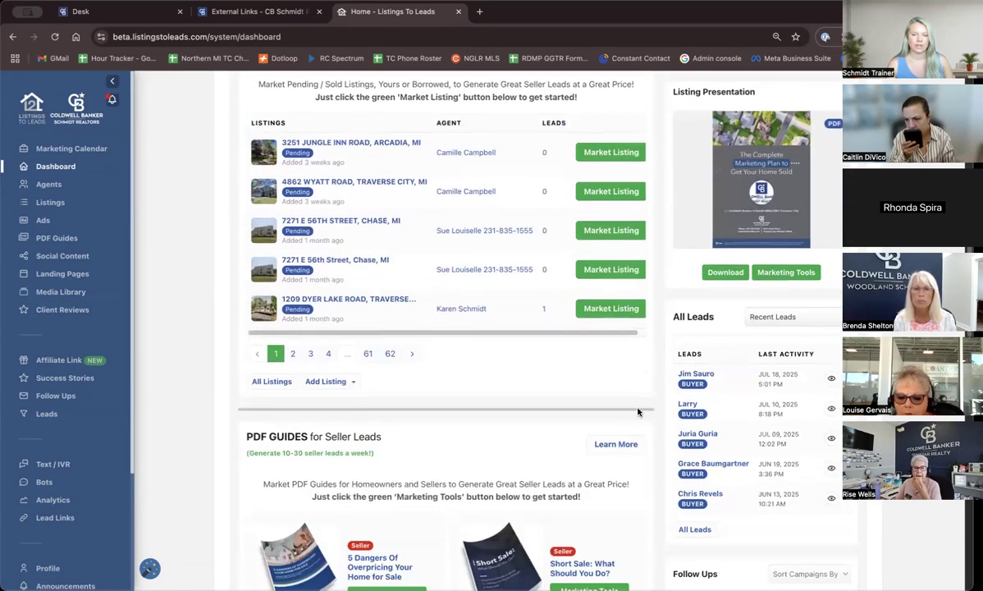
Step: Review the dashboard's PDF Guides for seller leads and the Short Form Video Scripts
scroll(541, 411, down, 7)
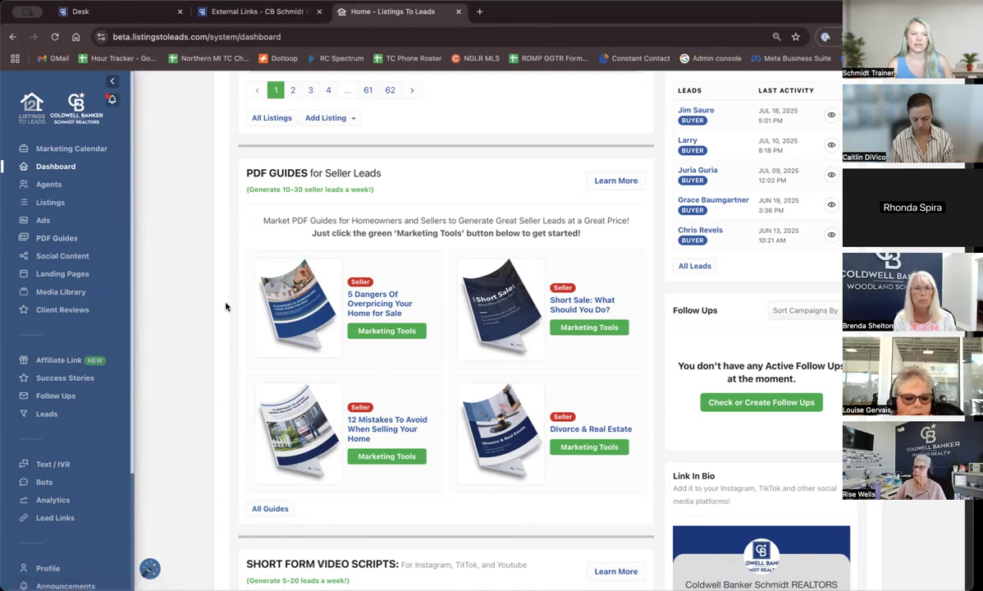
scroll(226, 307, down, 1)
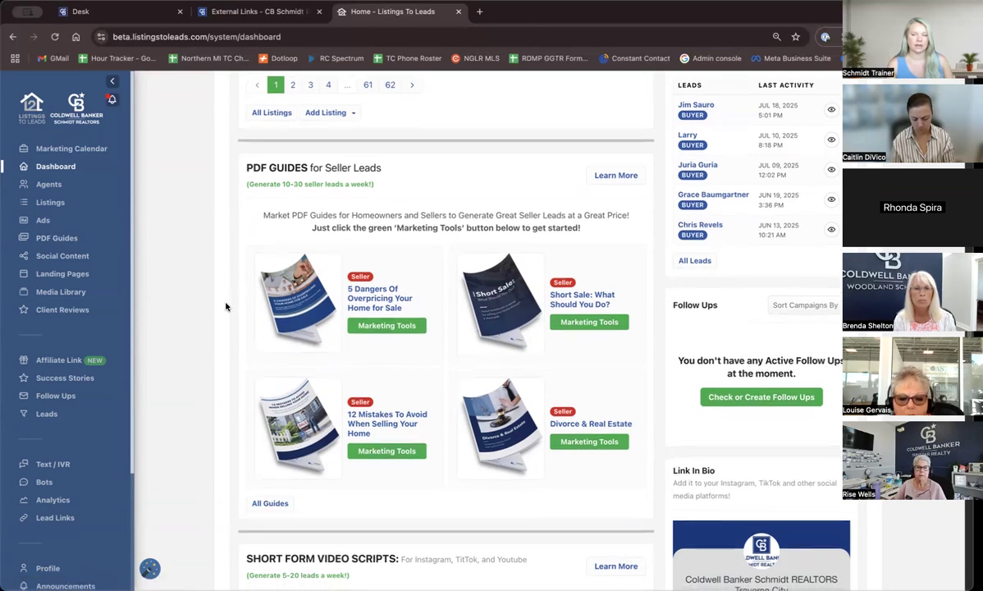
scroll(226, 307, down, 3)
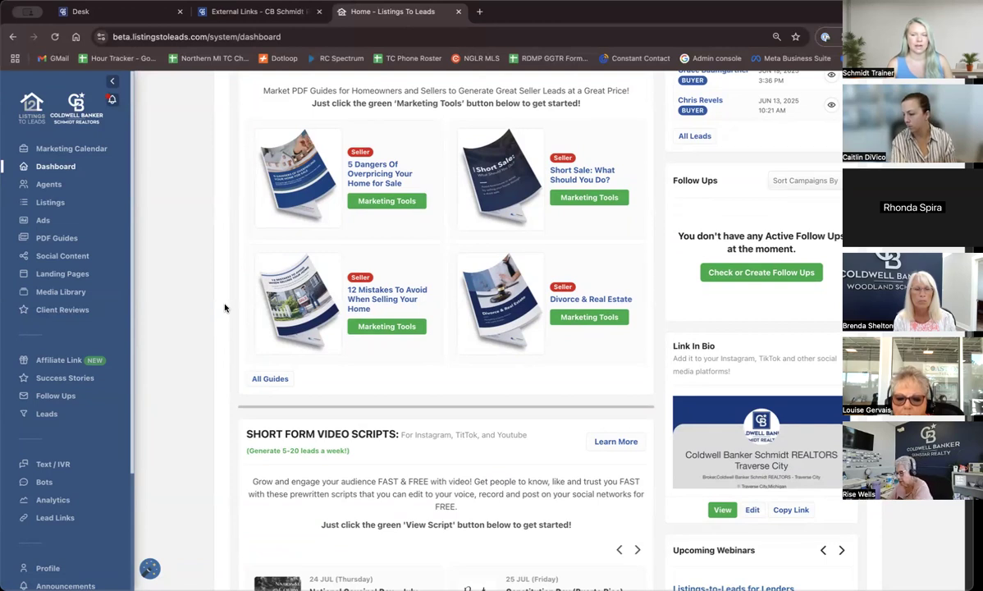
scroll(225, 308, down, 3)
scroll(224, 307, down, 3)
scroll(225, 308, down, 1)
scroll(225, 307, down, 2)
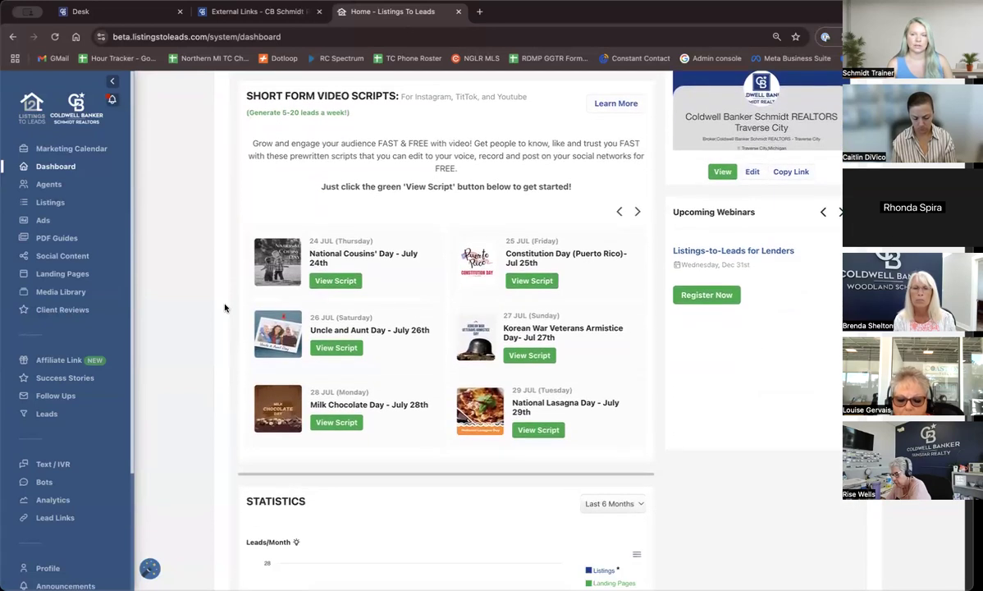
Step: Review the dashboard's lead statistics and Need Help sections, and return to the start of the dashboard
scroll(225, 308, down, 6)
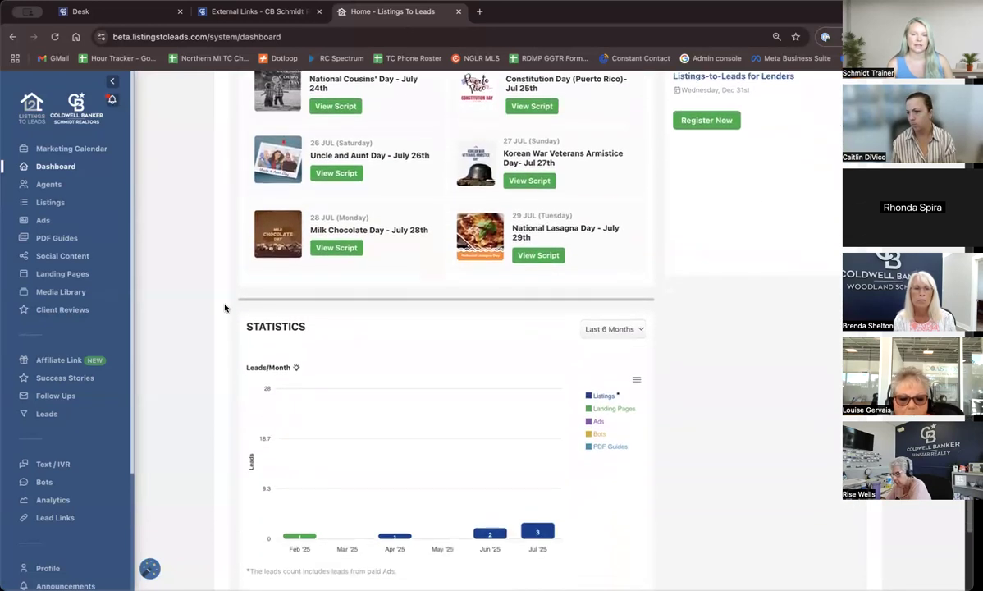
scroll(225, 307, down, 1)
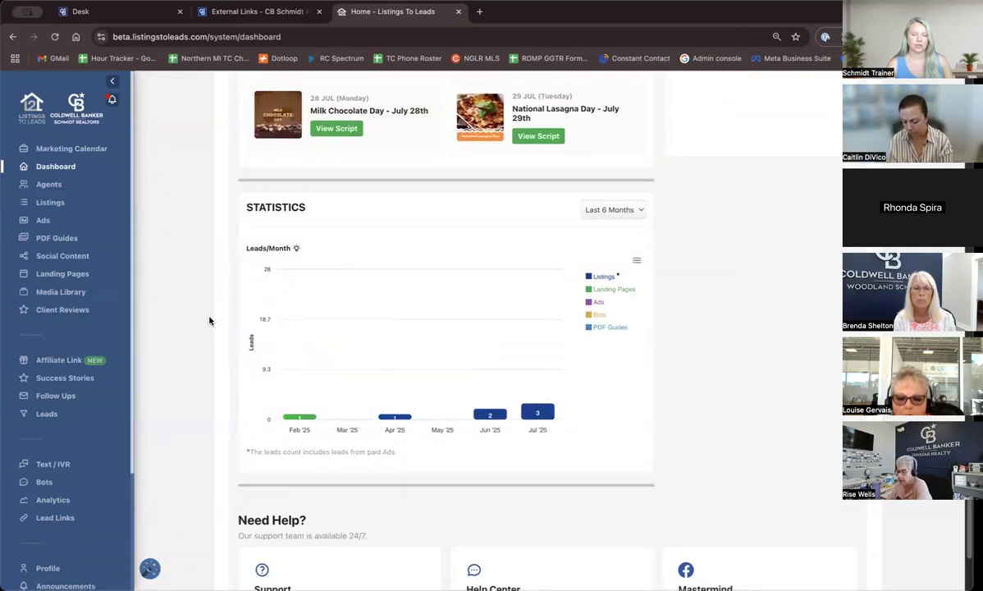
scroll(209, 321, down, 1)
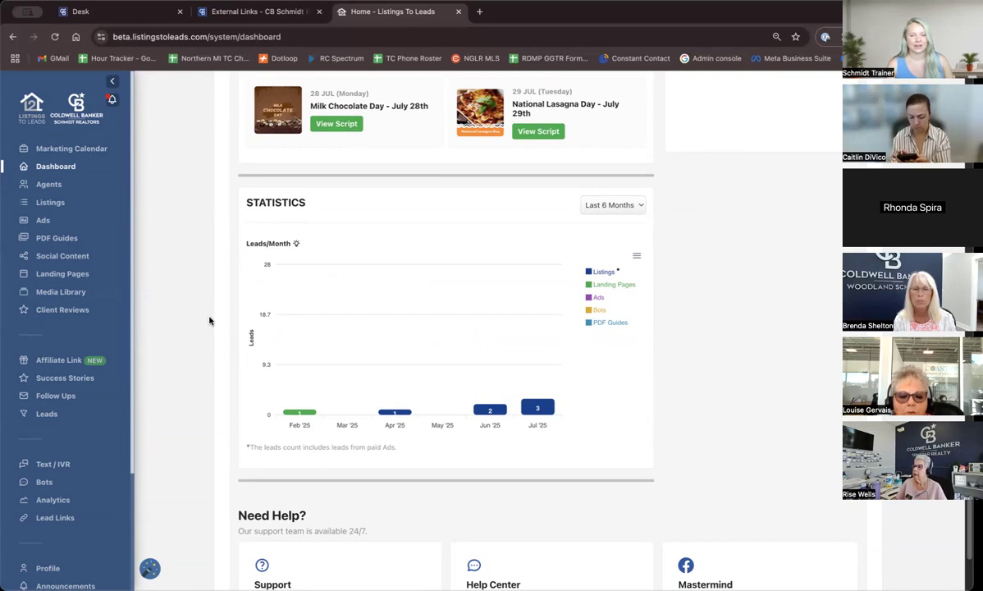
scroll(210, 321, down, 1)
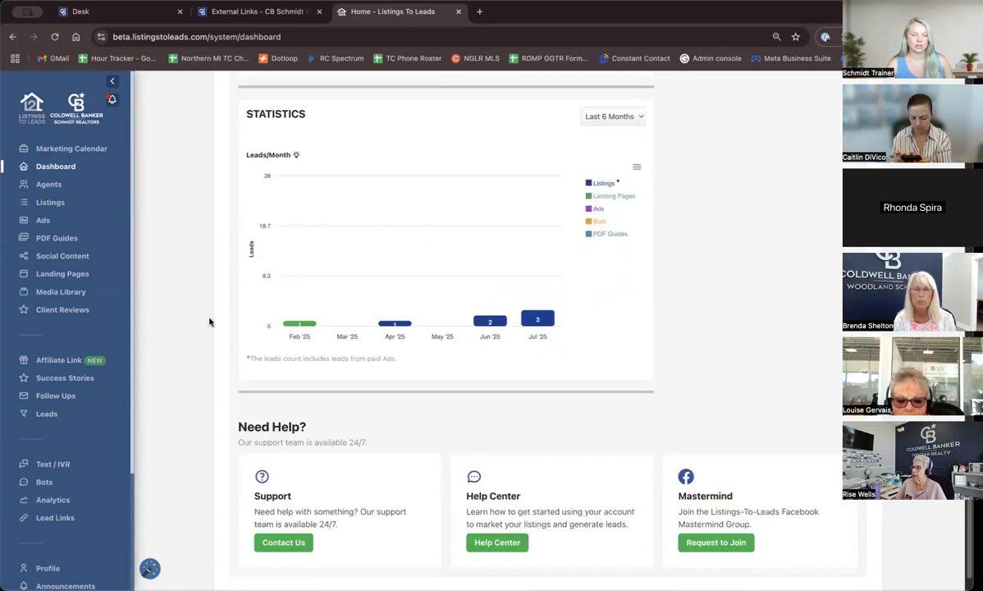
scroll(209, 321, up, 15)
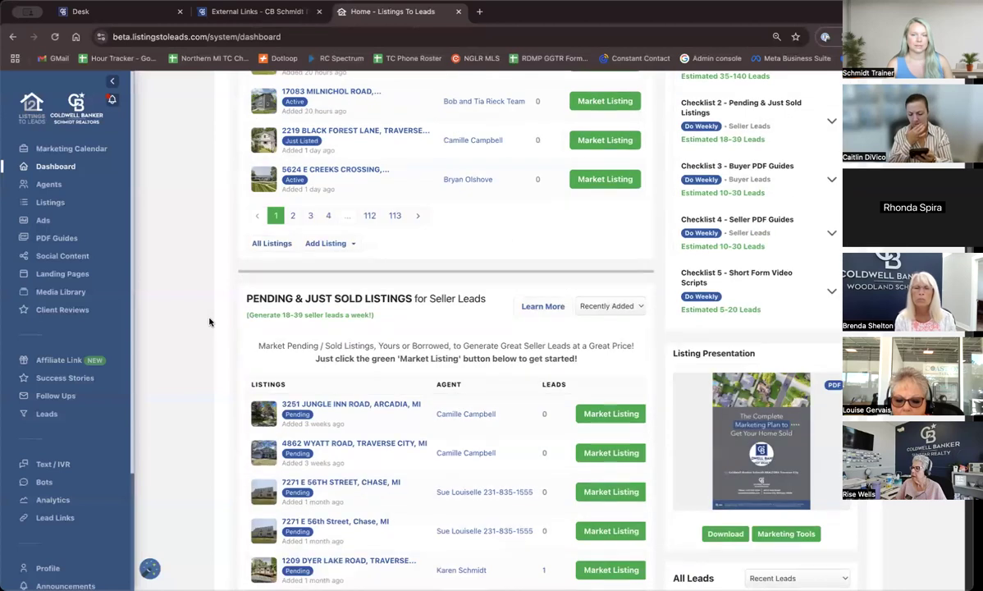
scroll(210, 321, up, 5)
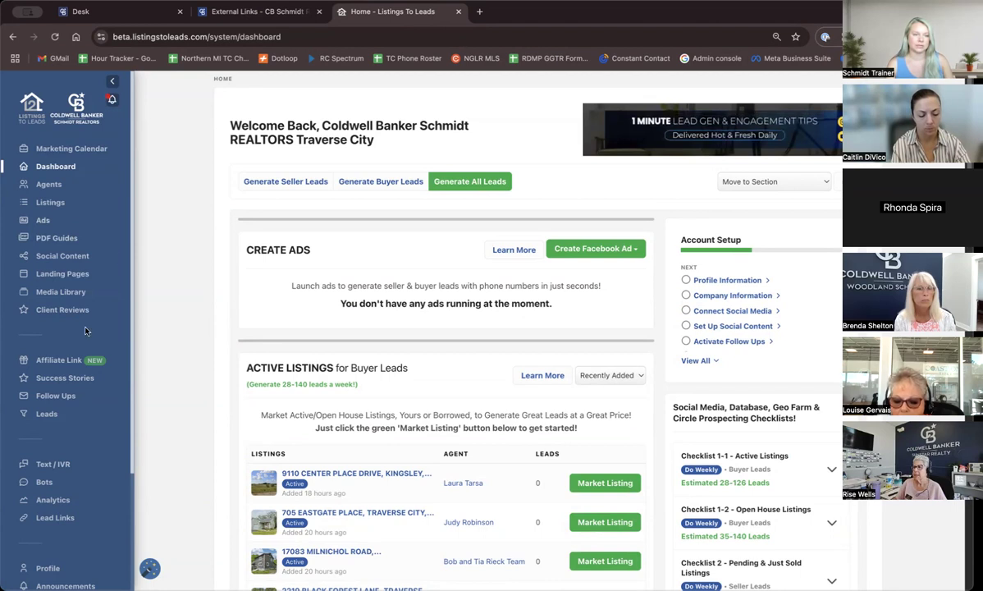
Step: Open the account profile and review its profile details, contact details and preferences
scroll(82, 369, down, 3)
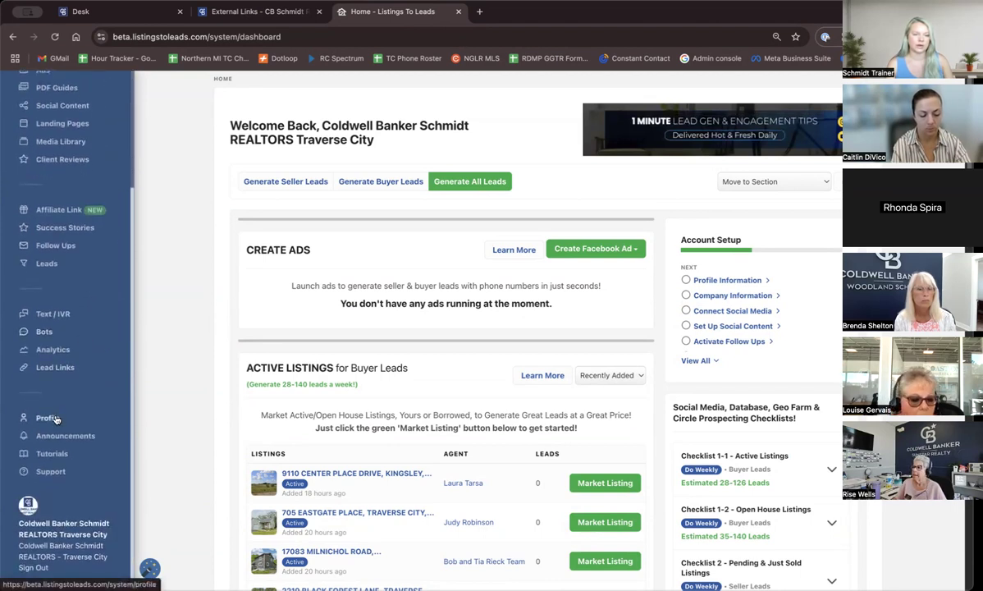
click(56, 417)
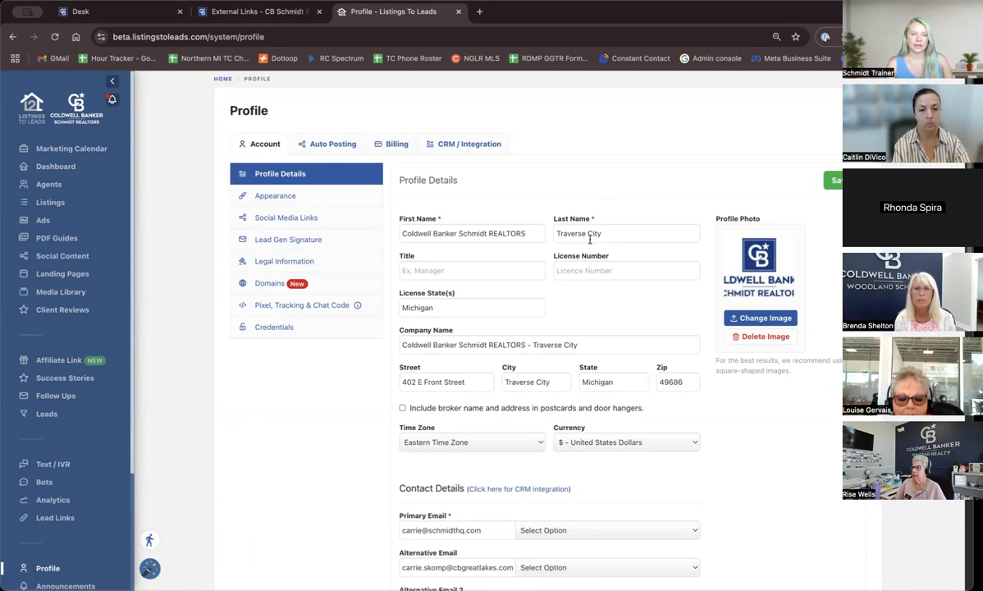
scroll(334, 393, down, 3)
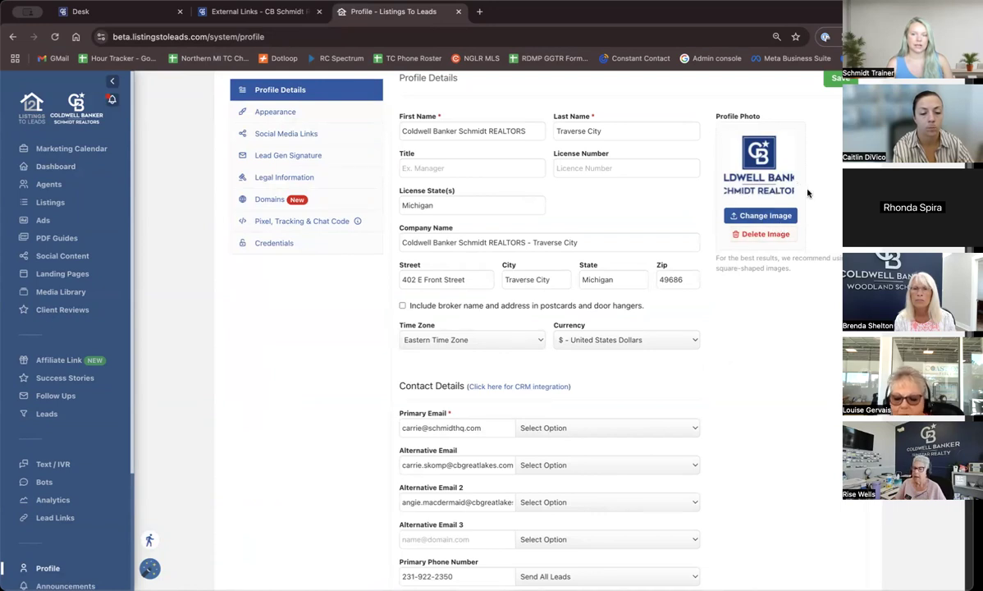
scroll(749, 308, down, 1)
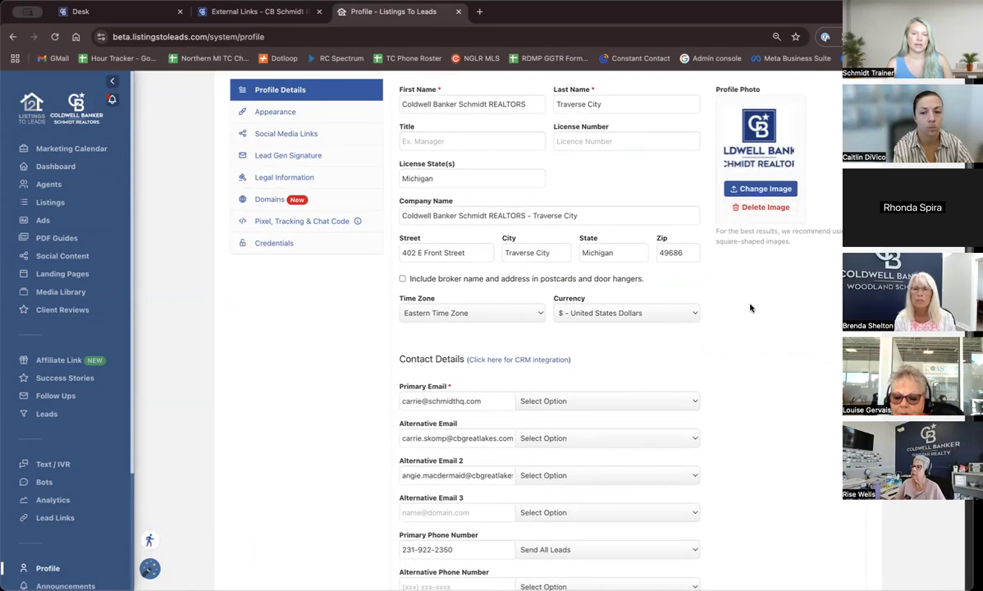
scroll(350, 329, down, 1)
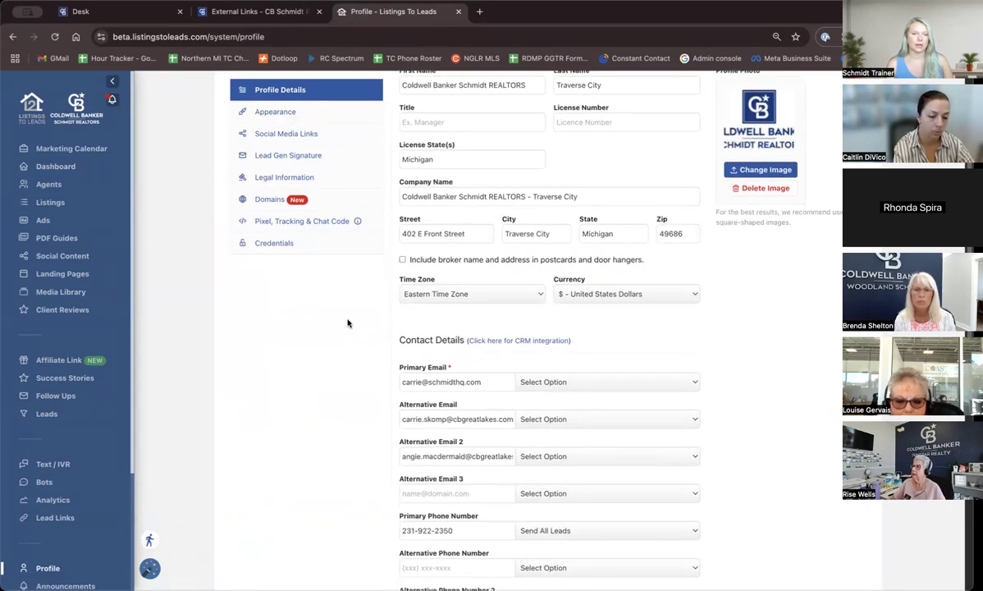
scroll(346, 326, up, 1)
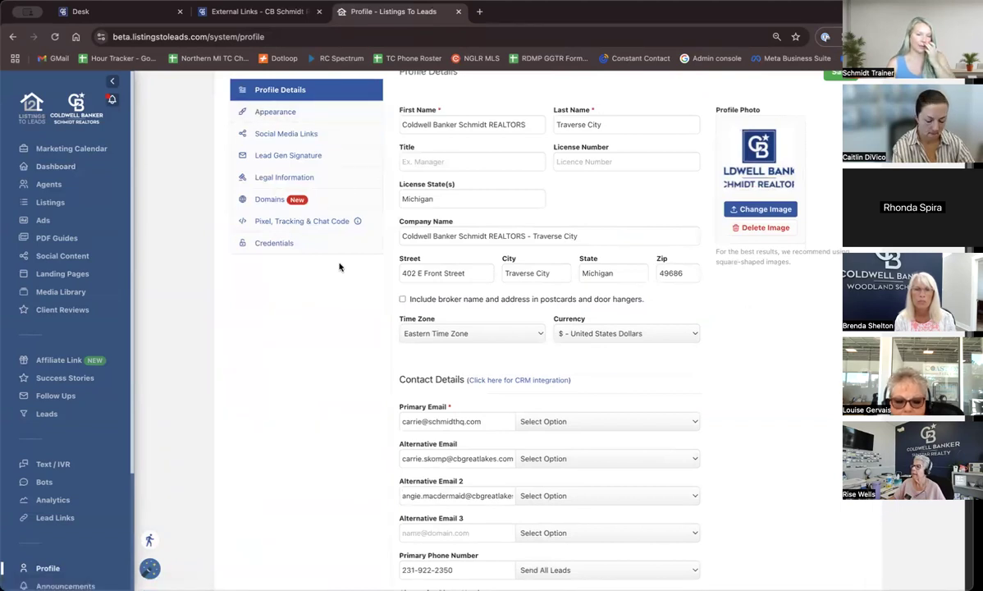
scroll(339, 266, down, 1)
scroll(339, 266, down, 5)
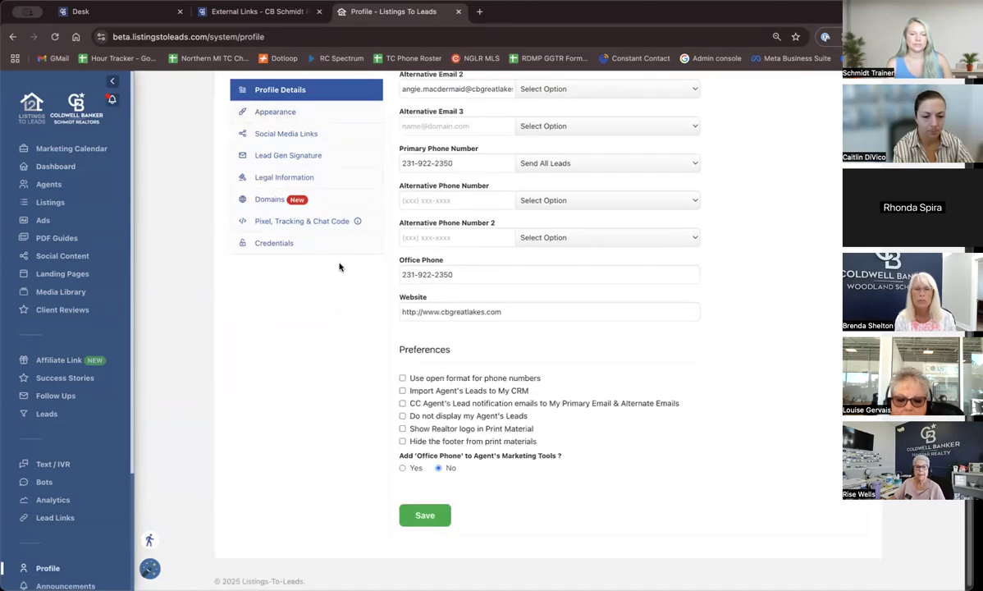
scroll(339, 267, up, 6)
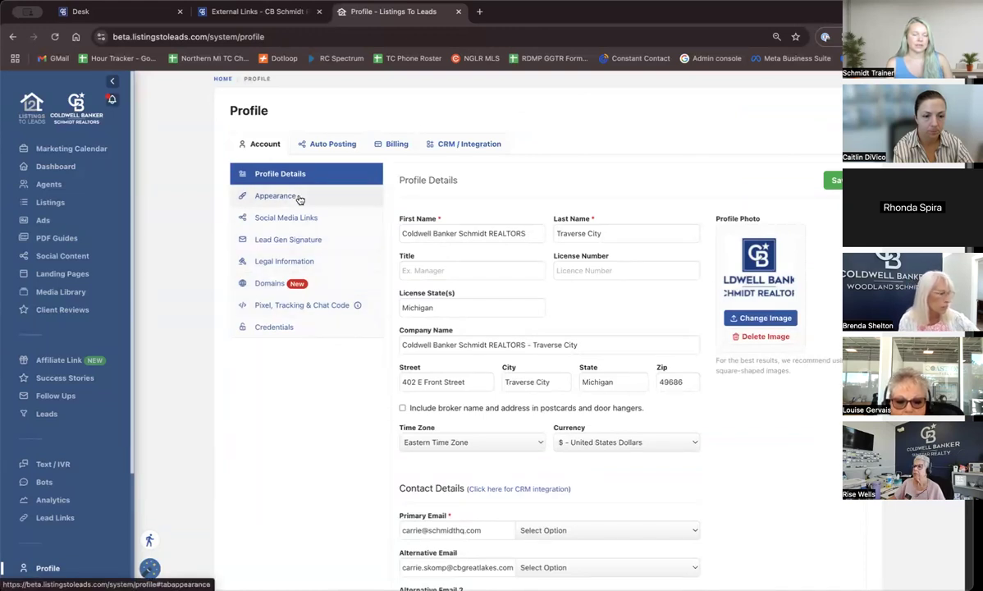
Step: Open the profile's Appearance settings and review the logos, favicon, custom colors and available brand themes
click(300, 198)
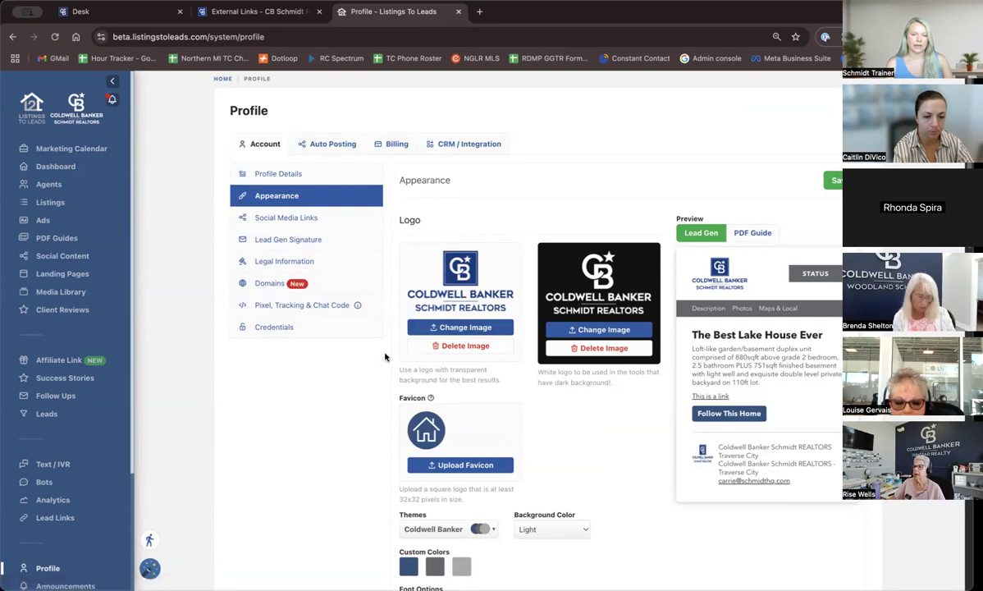
scroll(384, 357, down, 3)
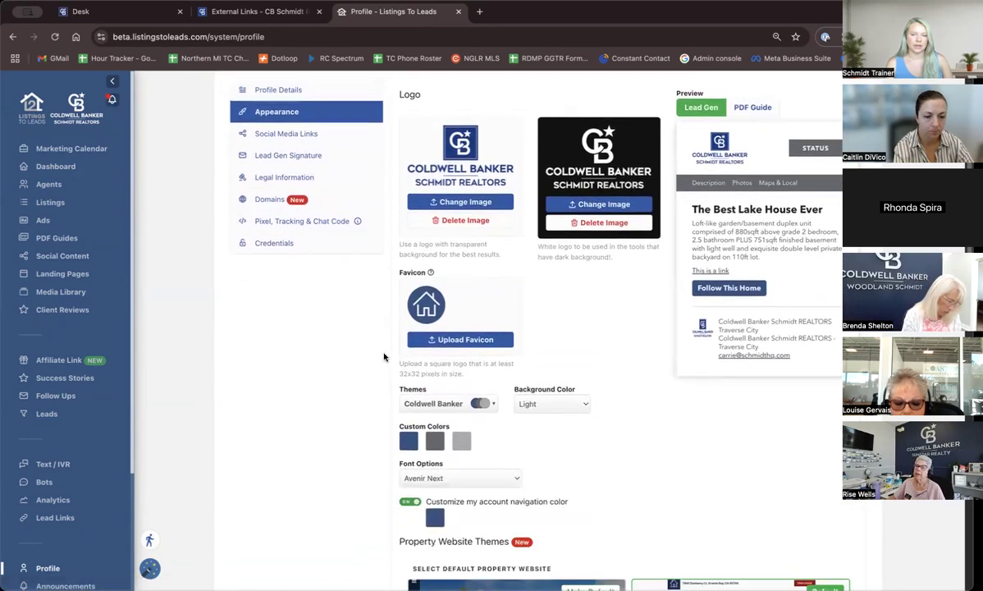
scroll(384, 357, down, 3)
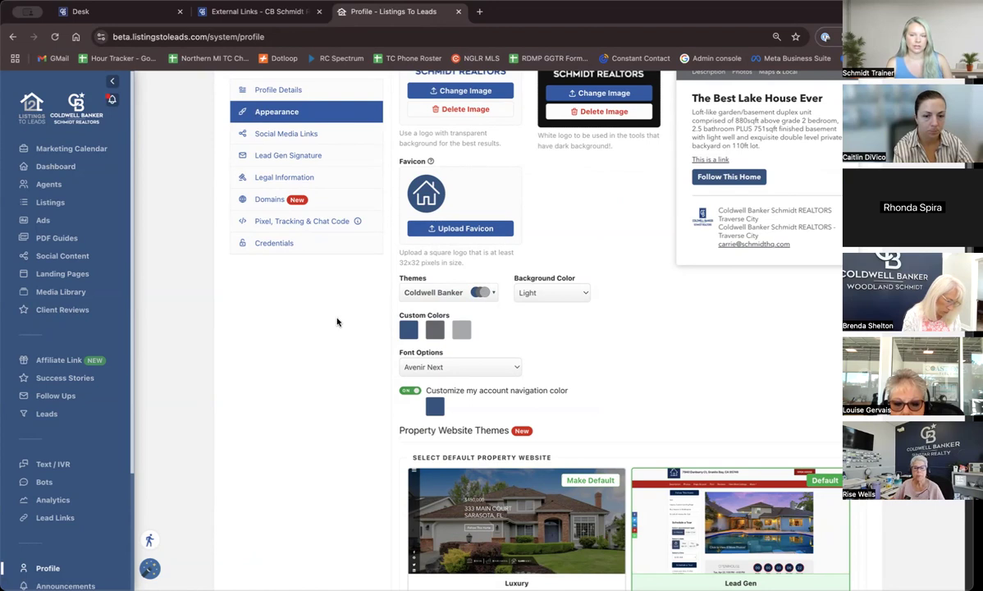
click(460, 292)
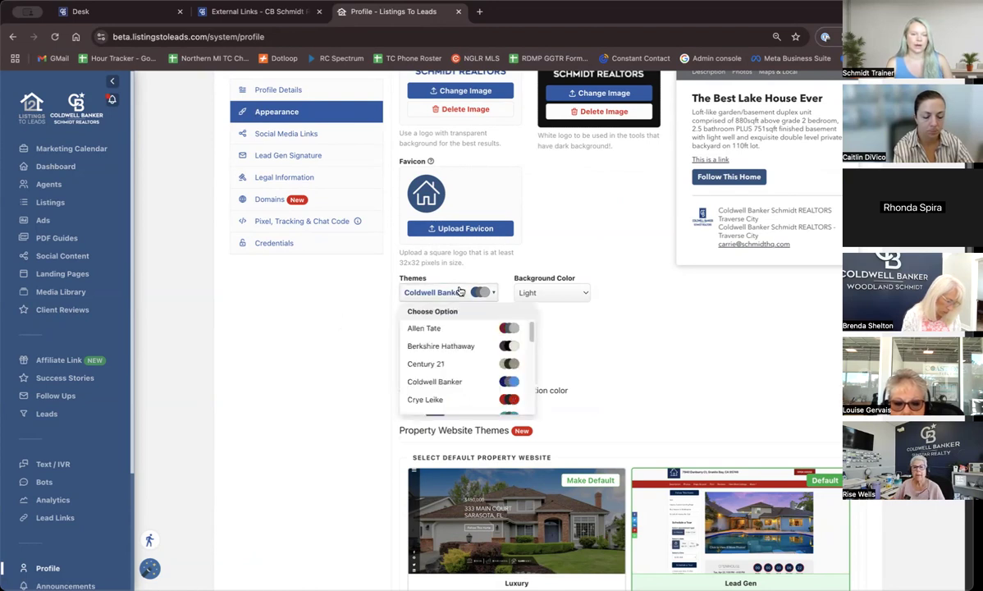
click(460, 292)
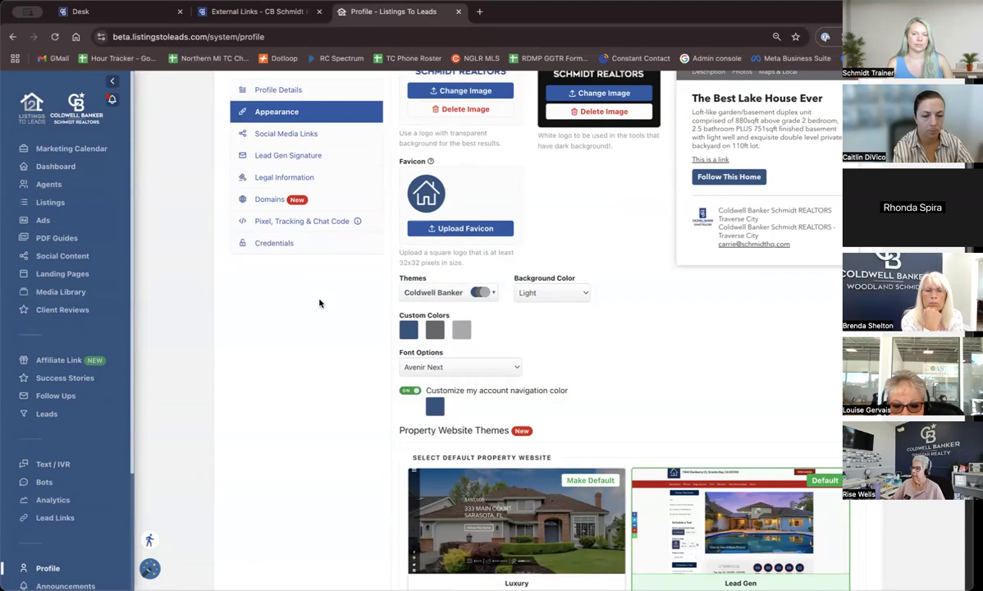
Step: Try Luxury as the default property website theme, and restore Lead Gen as the default
scroll(319, 304, down, 1)
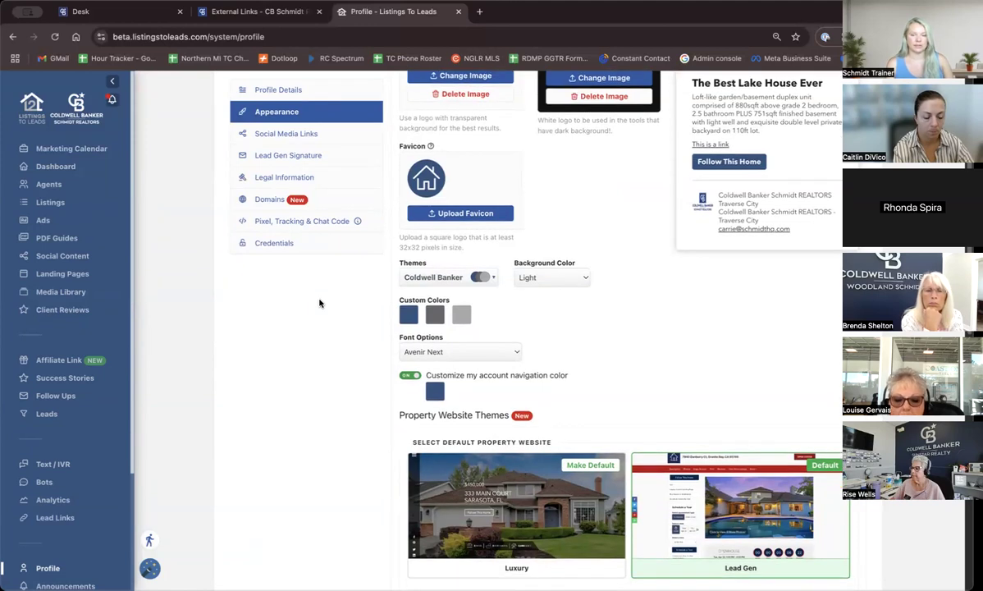
scroll(319, 303, down, 2)
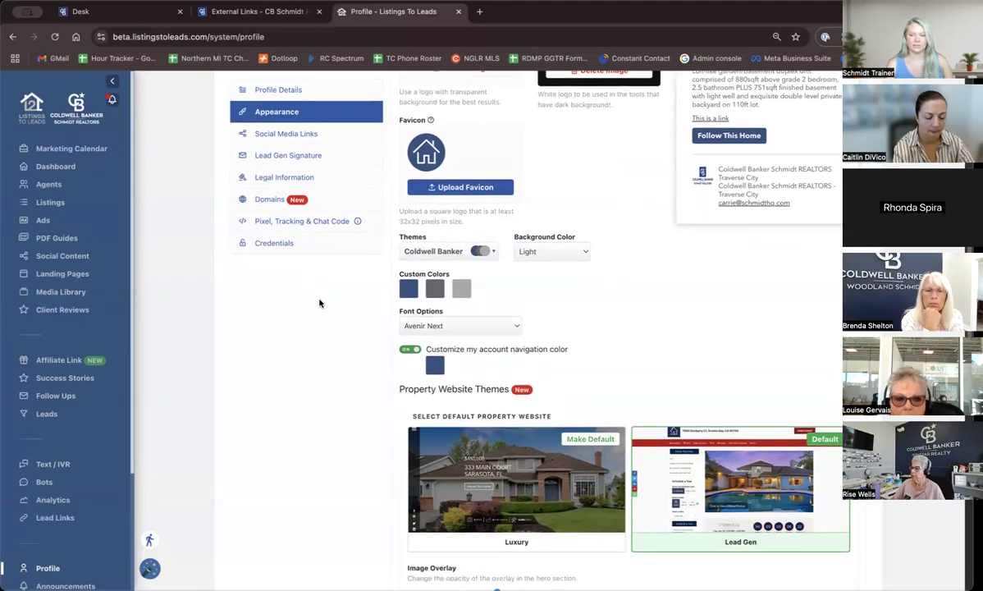
scroll(319, 303, down, 10)
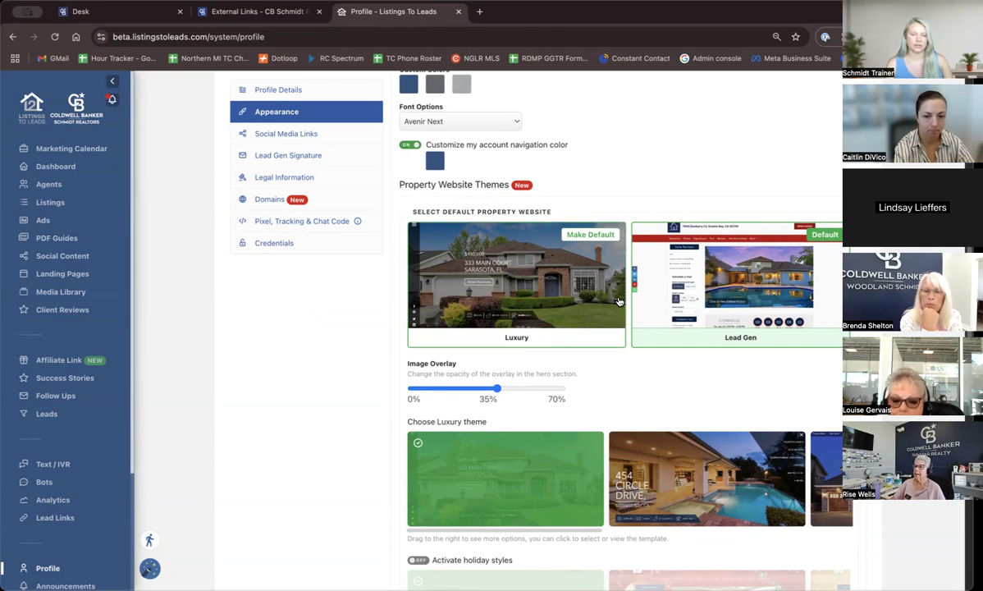
scroll(619, 301, down, 2)
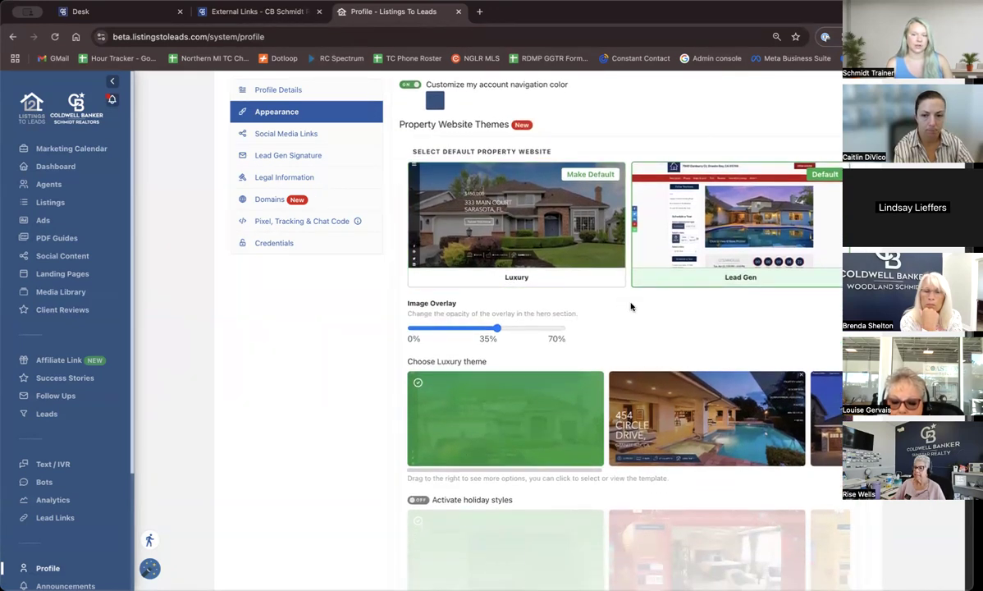
click(581, 215)
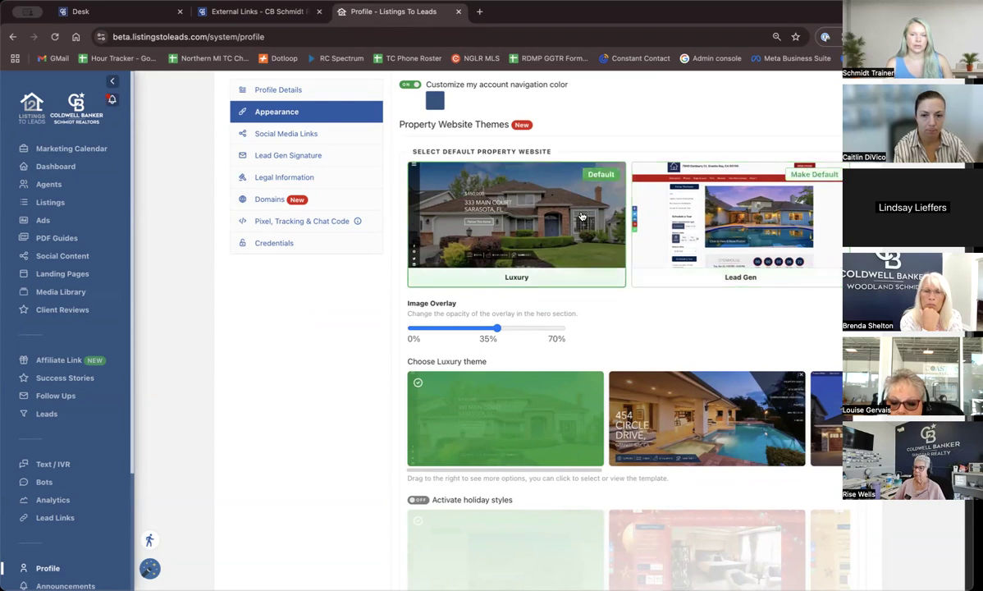
click(754, 245)
Step: Review the Luxury themes, holiday styles and the social share image templates for Facebook and Instagram
scroll(676, 341, down, 5)
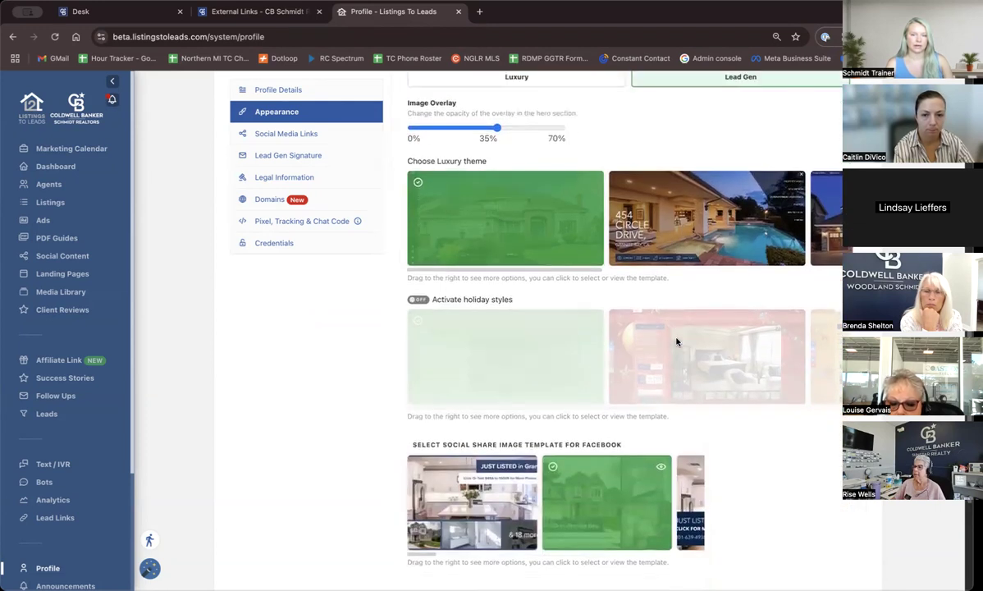
scroll(675, 342, down, 3)
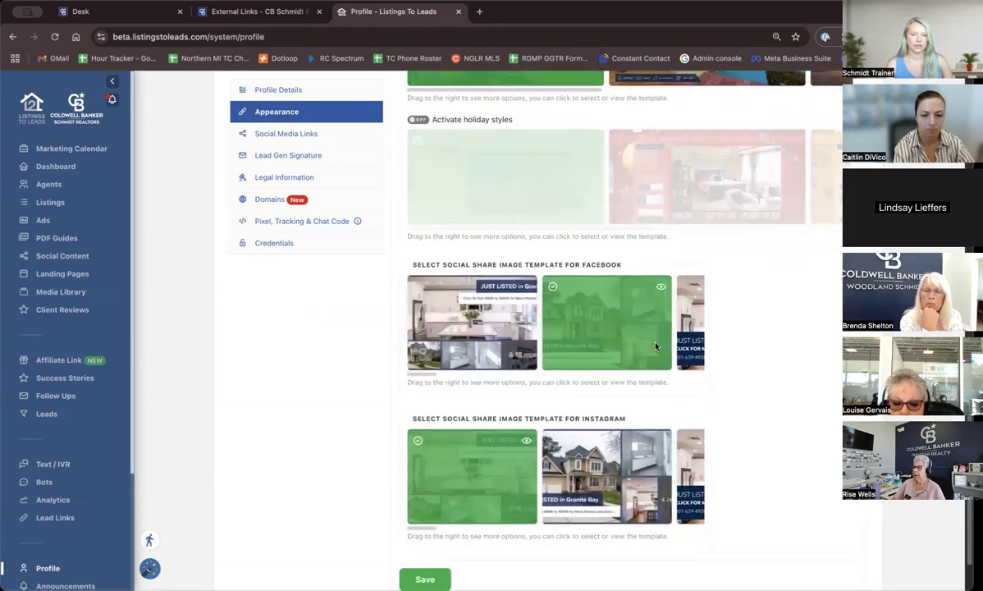
scroll(655, 346, down, 2)
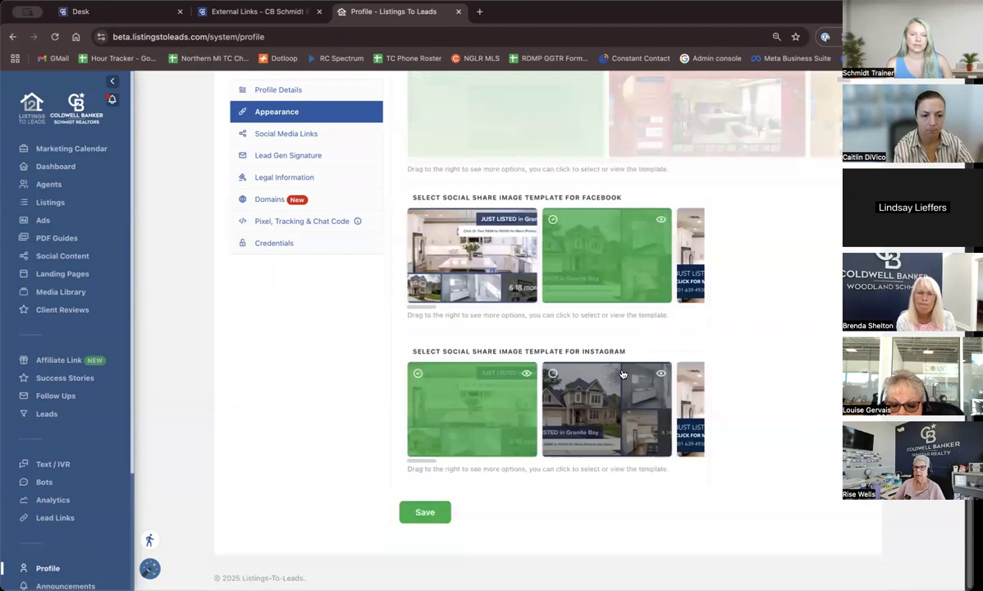
scroll(504, 339, up, 7)
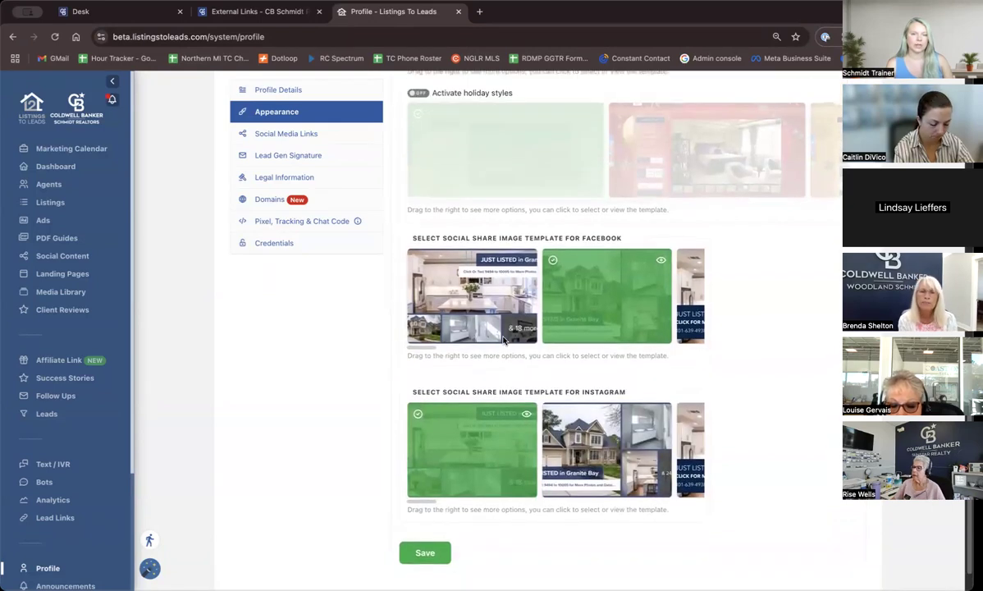
scroll(502, 343, up, 5)
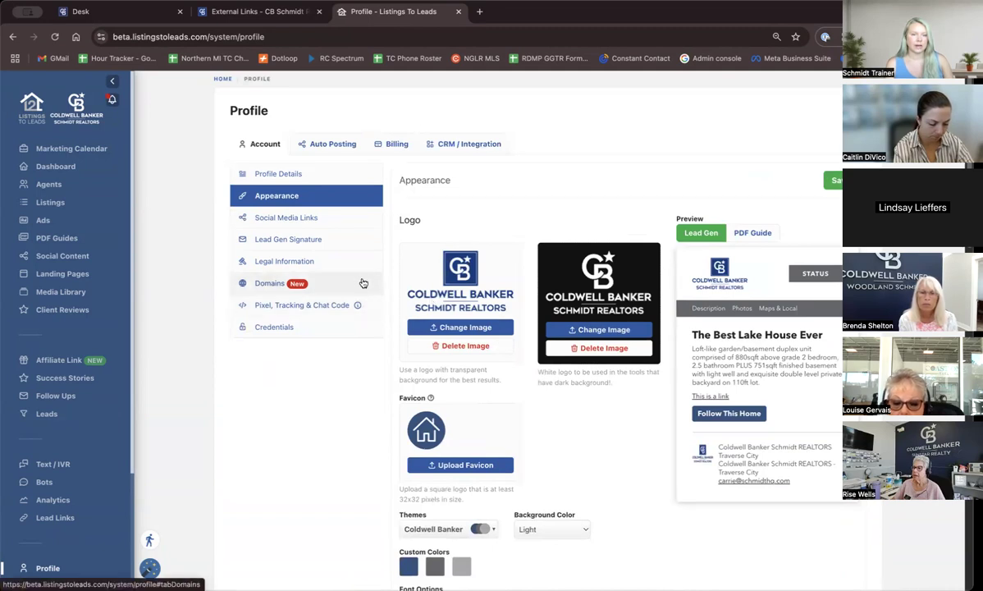
Step: Open the auto-posting template for listings and enable customization for each status
click(324, 144)
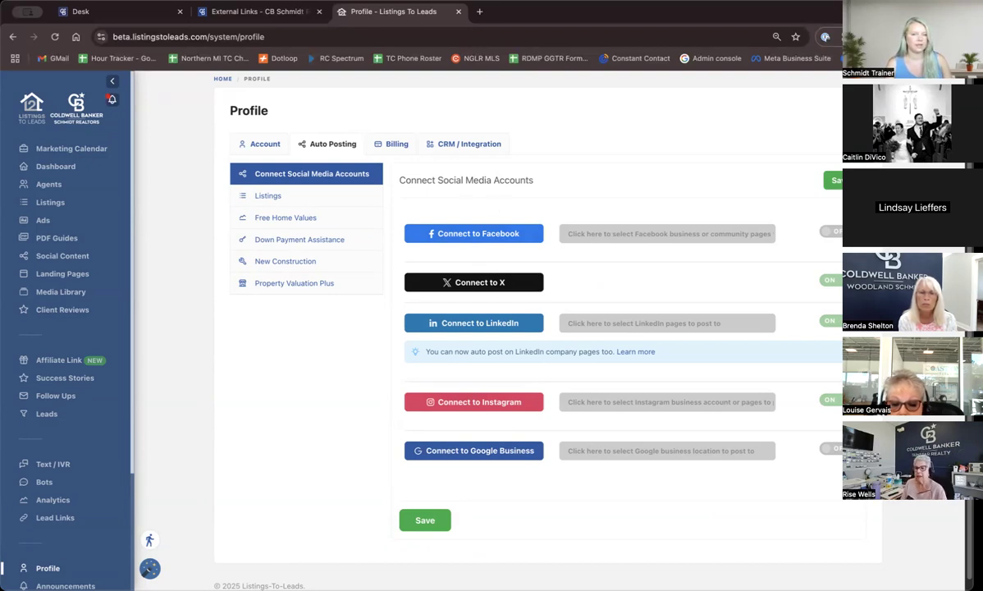
click(269, 199)
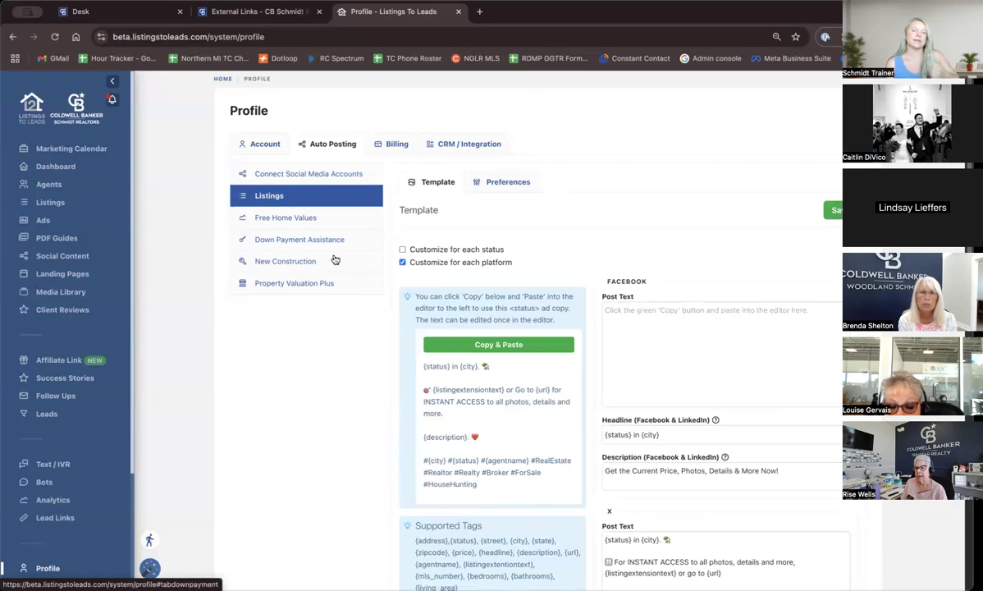
scroll(401, 418, down, 1)
scroll(402, 418, down, 1)
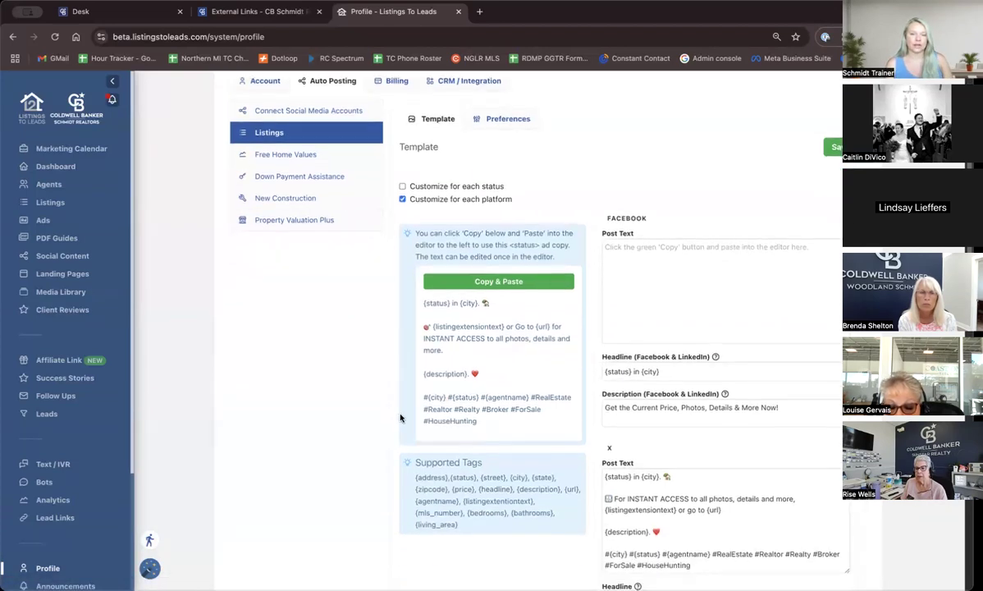
scroll(400, 419, down, 1)
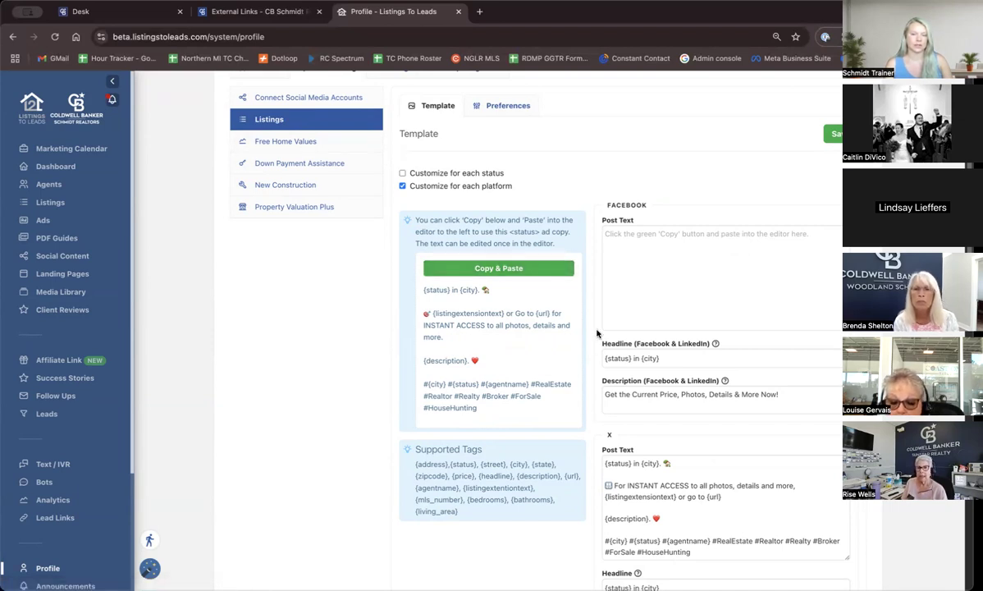
click(433, 176)
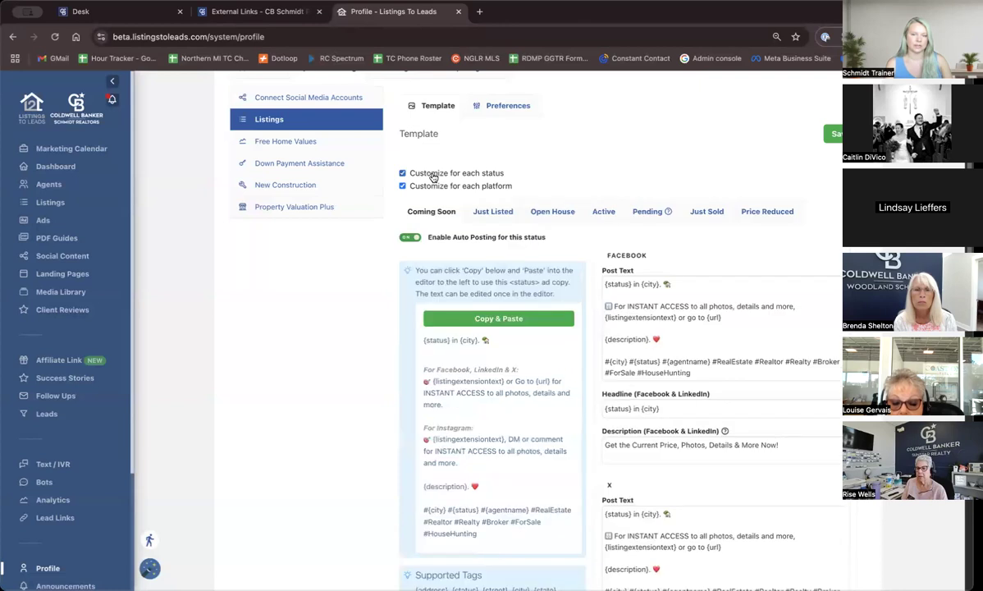
Step: Clear the Just Listed Facebook post text and fill the template with the suggested ad copy
click(498, 212)
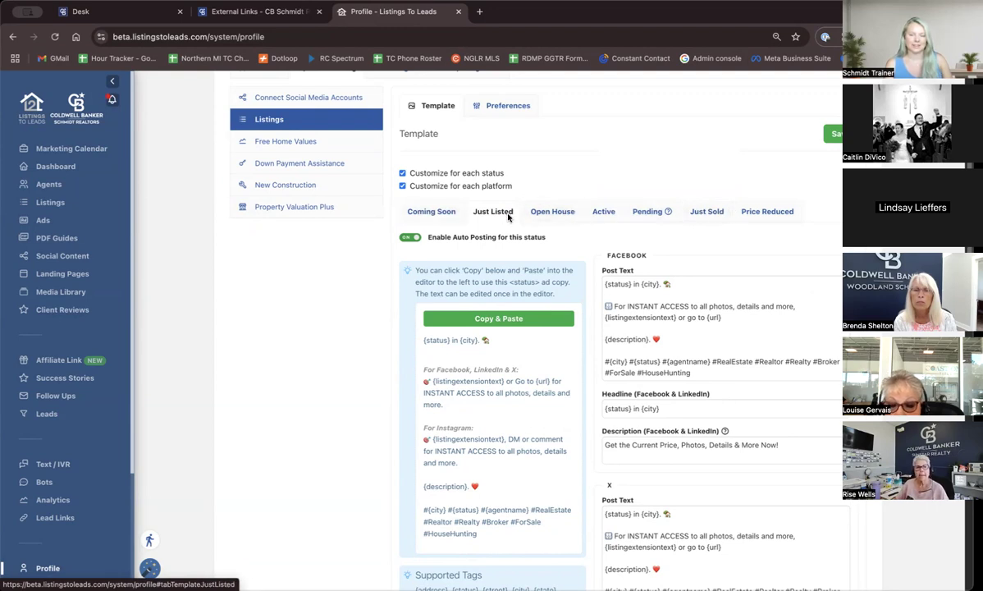
scroll(517, 246, down, 2)
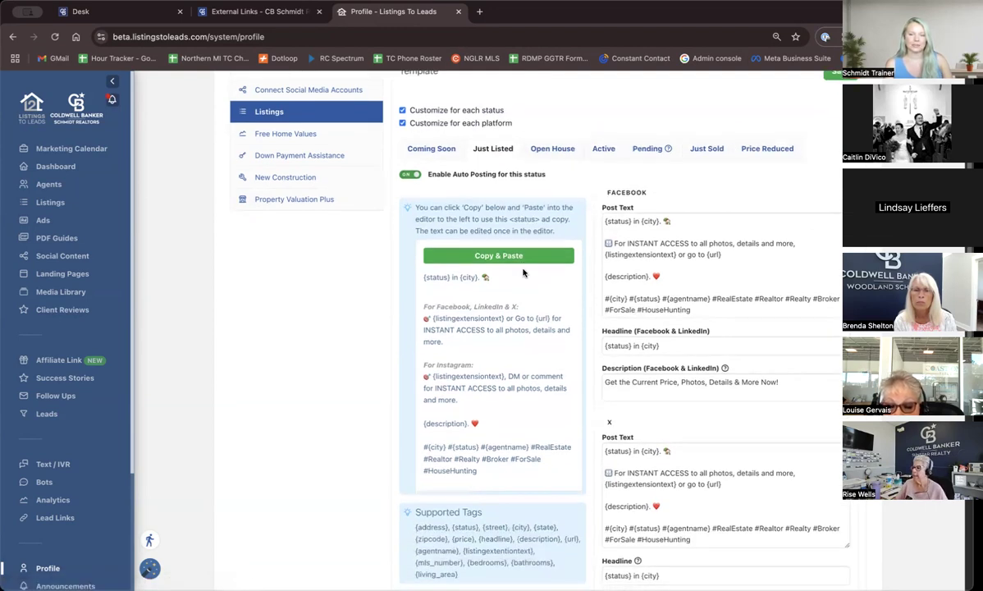
drag(712, 309, 584, 213)
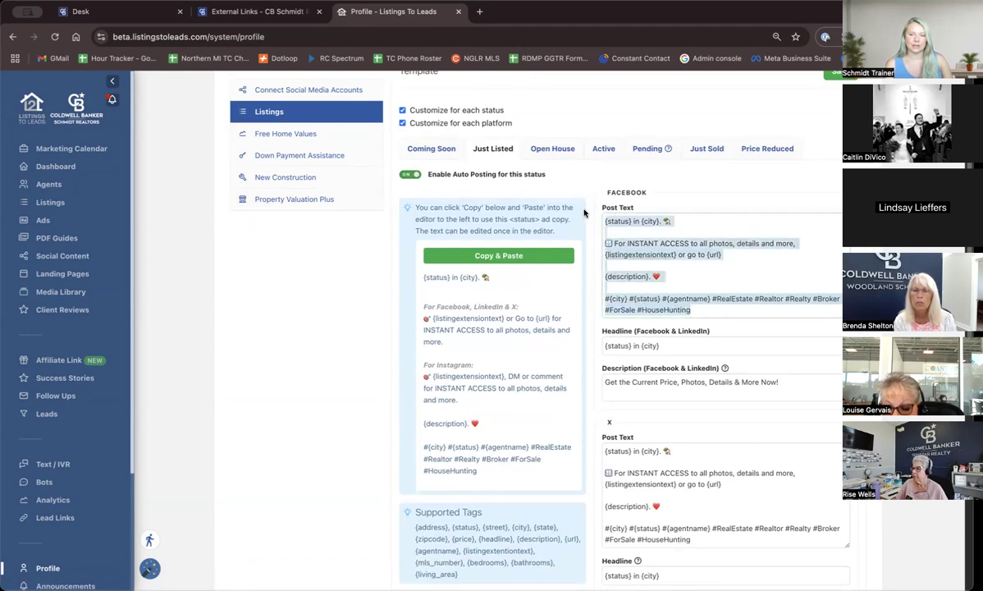
key(BackSpace)
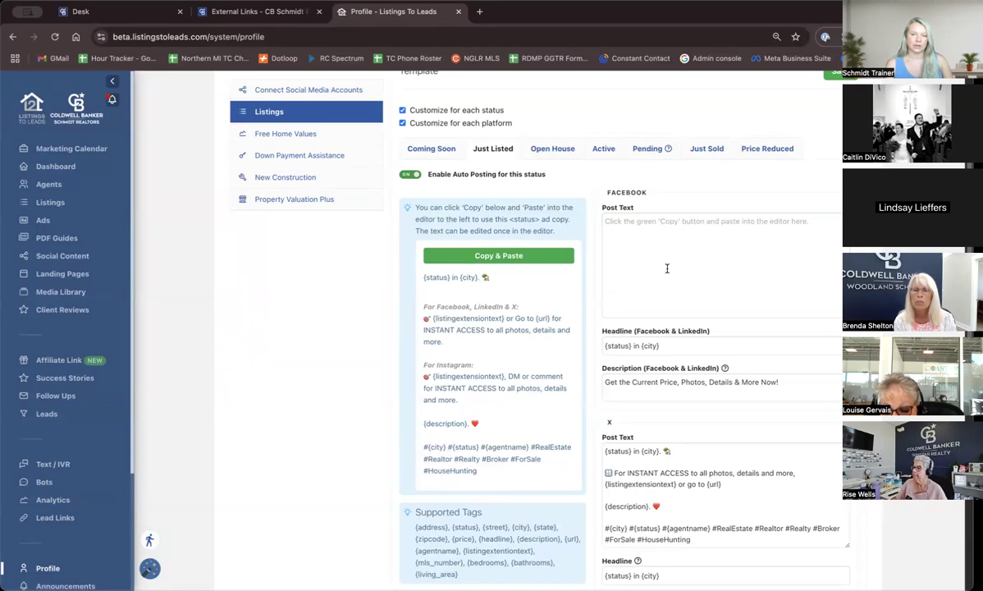
click(489, 256)
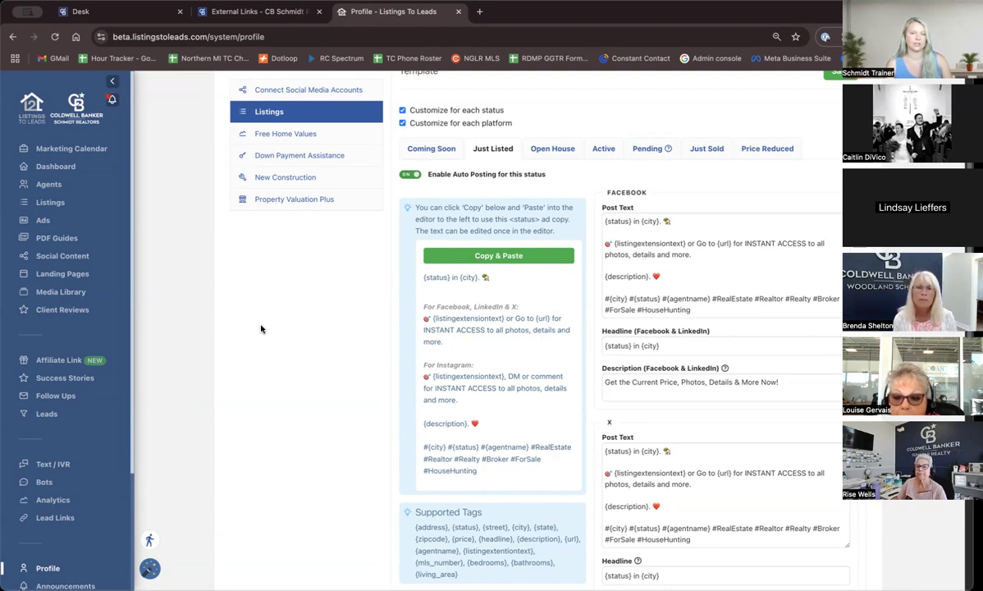
Step: Review the auto-posting preferences for listings and the Free Home Values schedule and post template
scroll(261, 328, up, 3)
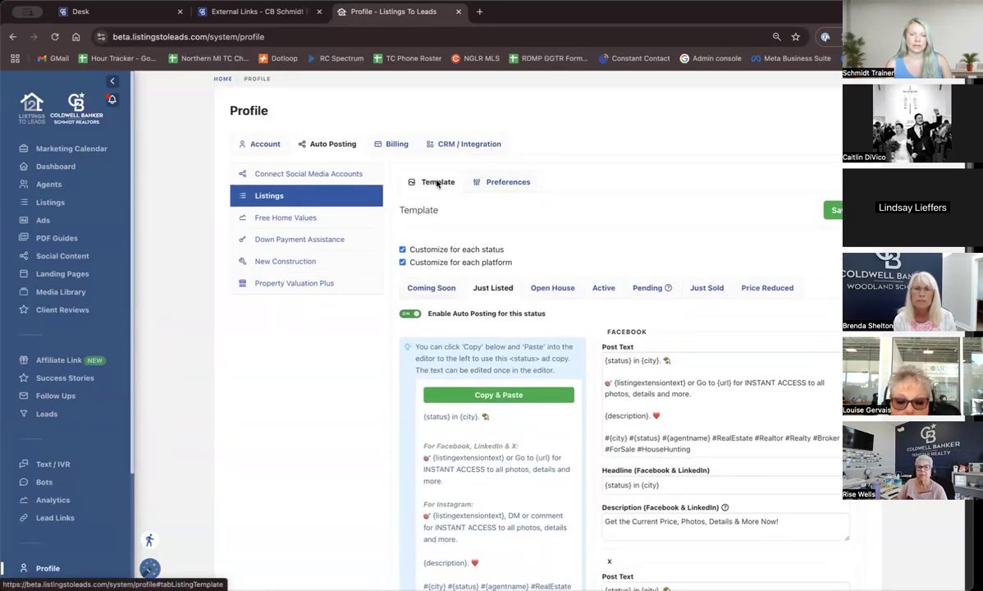
click(499, 183)
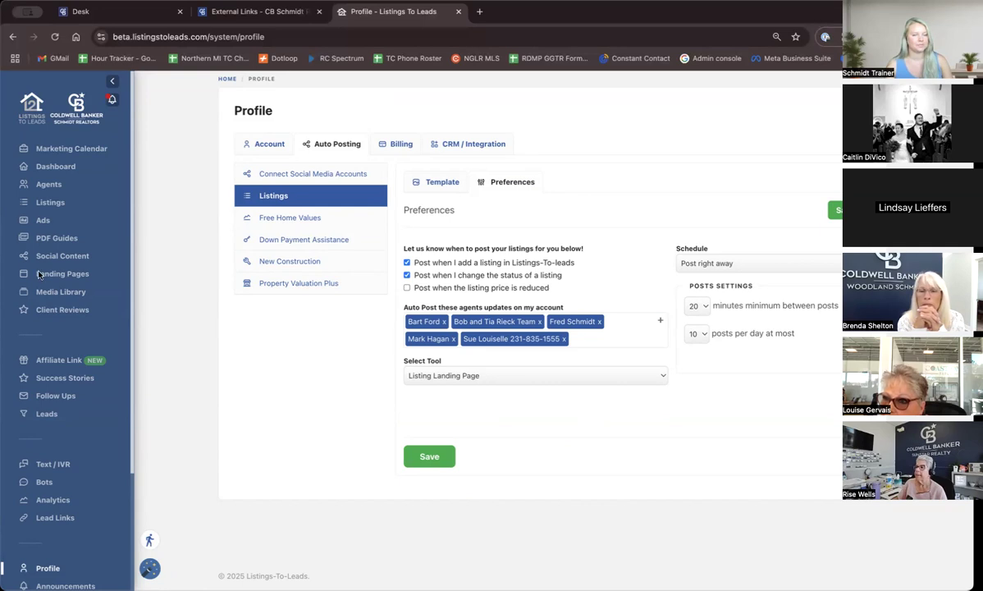
click(283, 221)
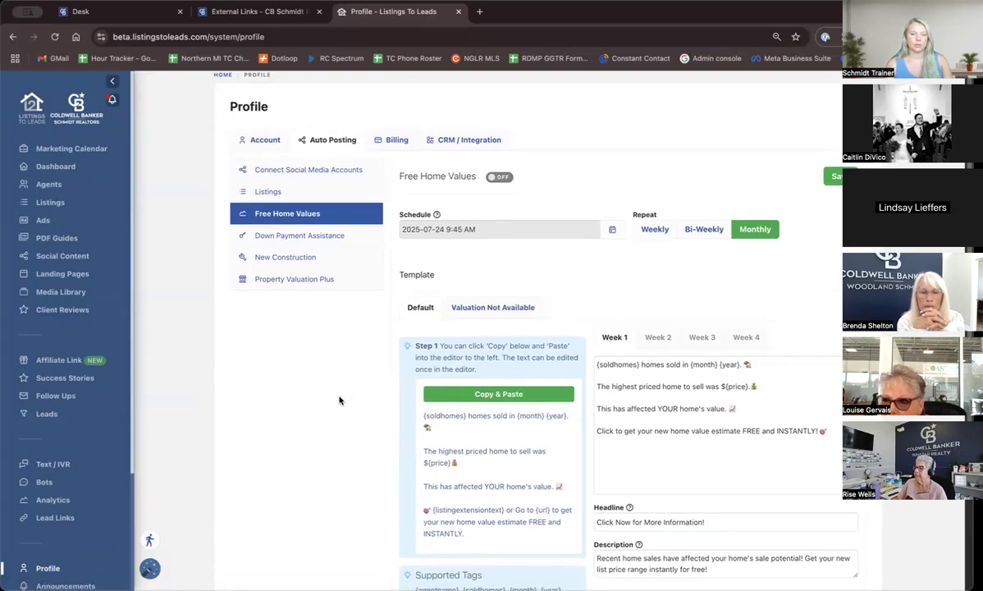
scroll(340, 400, down, 1)
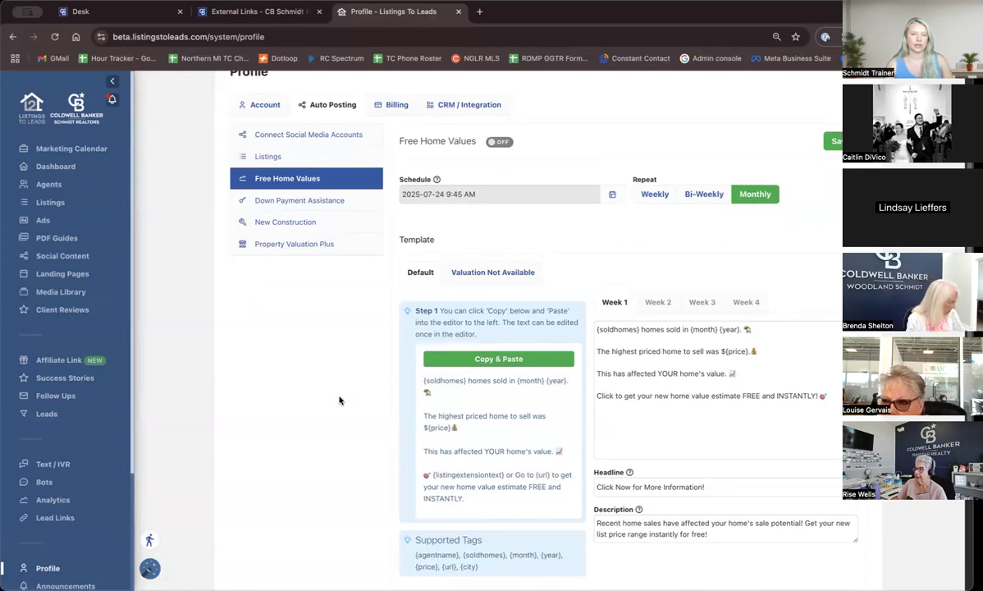
scroll(340, 400, down, 1)
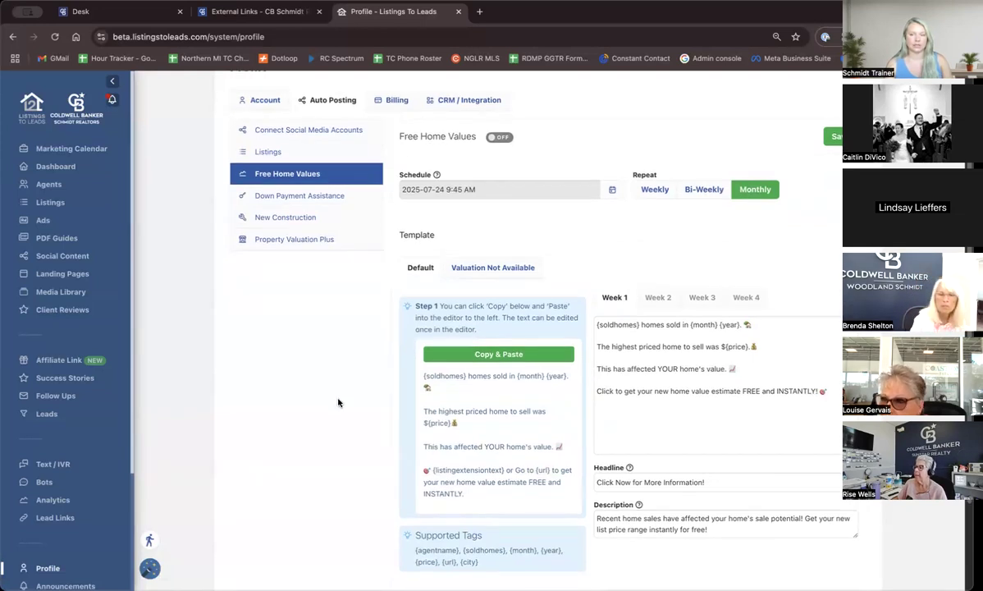
scroll(376, 400, down, 1)
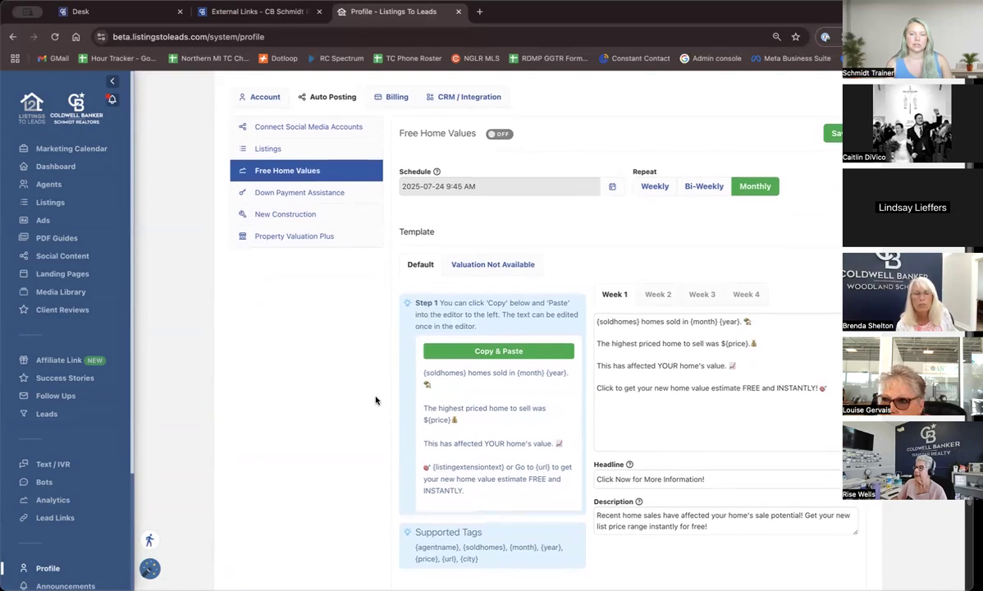
scroll(376, 400, down, 1)
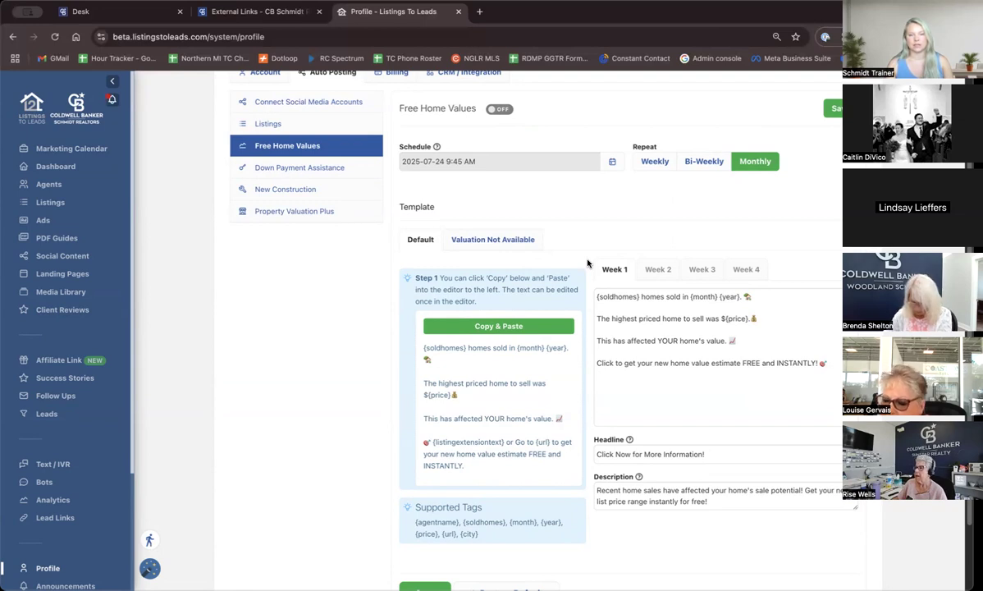
scroll(587, 263, up, 1)
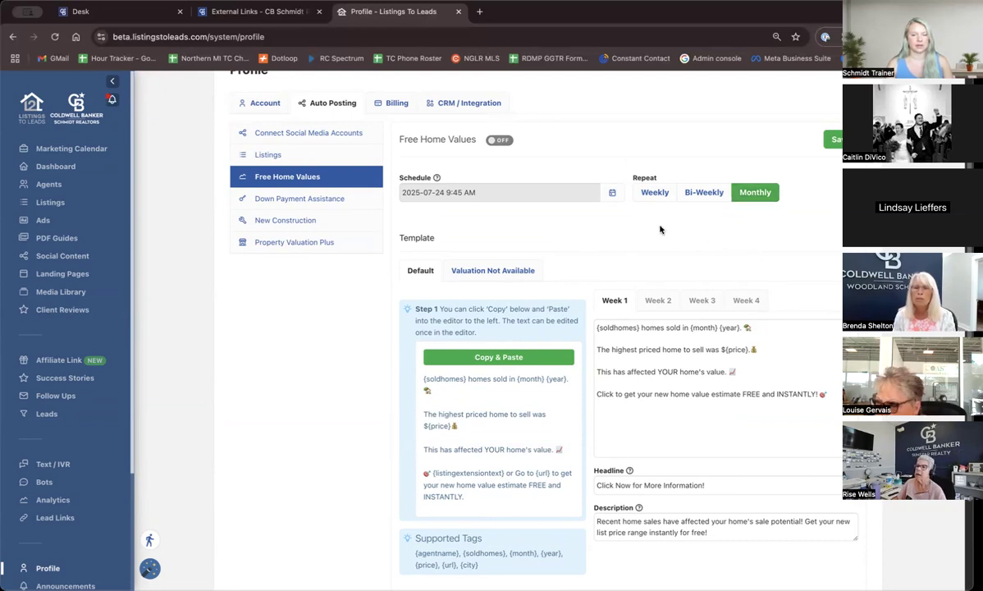
Step: Try to apply the suggested copy to the Week 1 Free Home Values post and inspect its {soldhomes} tag
click(496, 361)
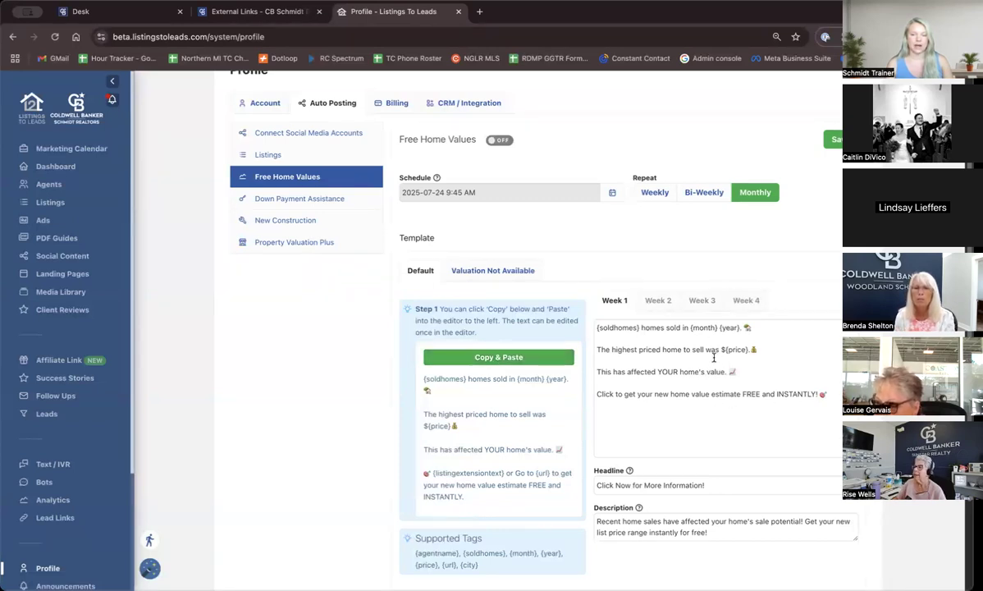
click(497, 360)
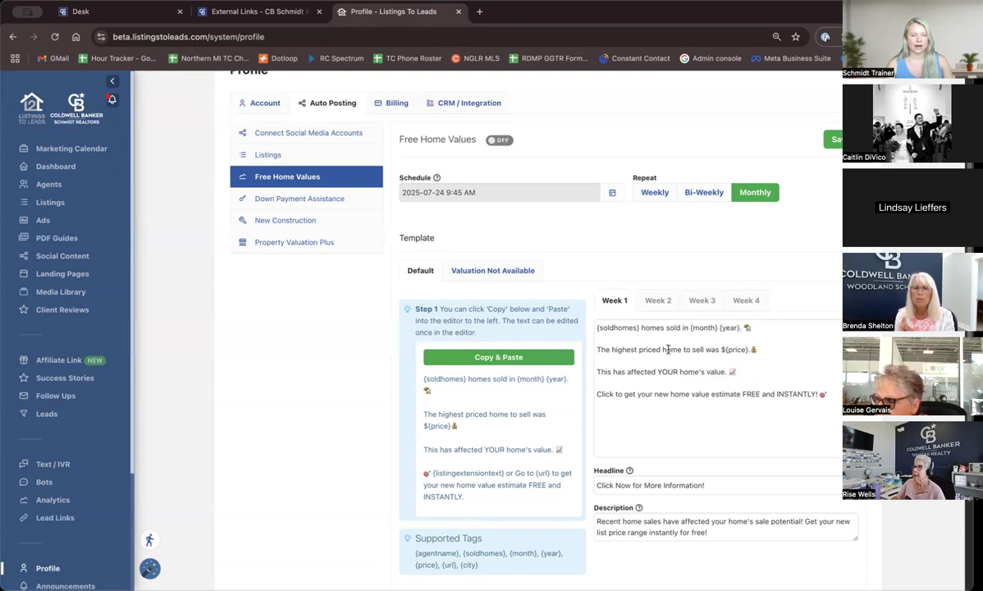
drag(639, 328, 562, 312)
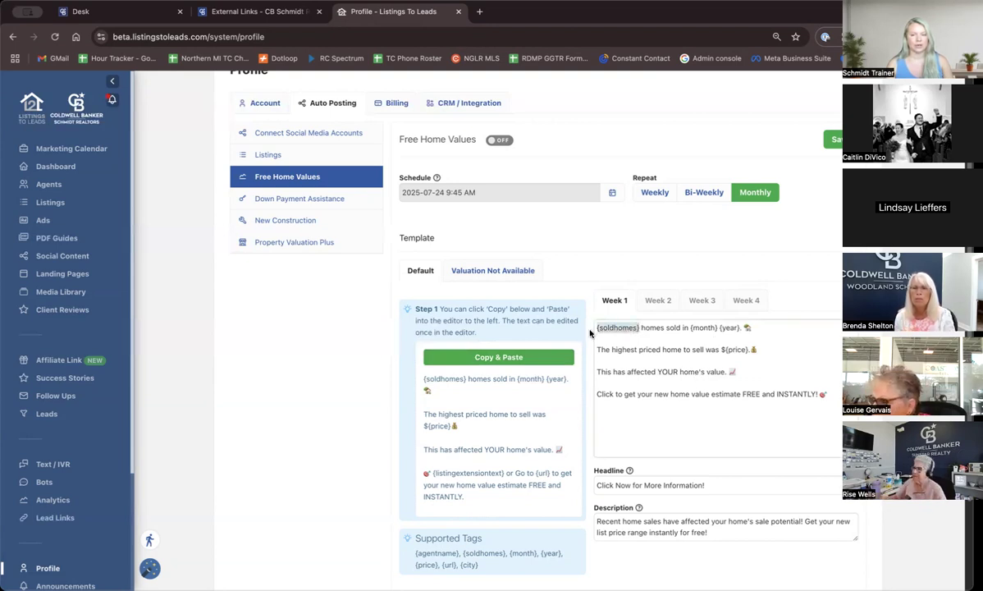
click(648, 359)
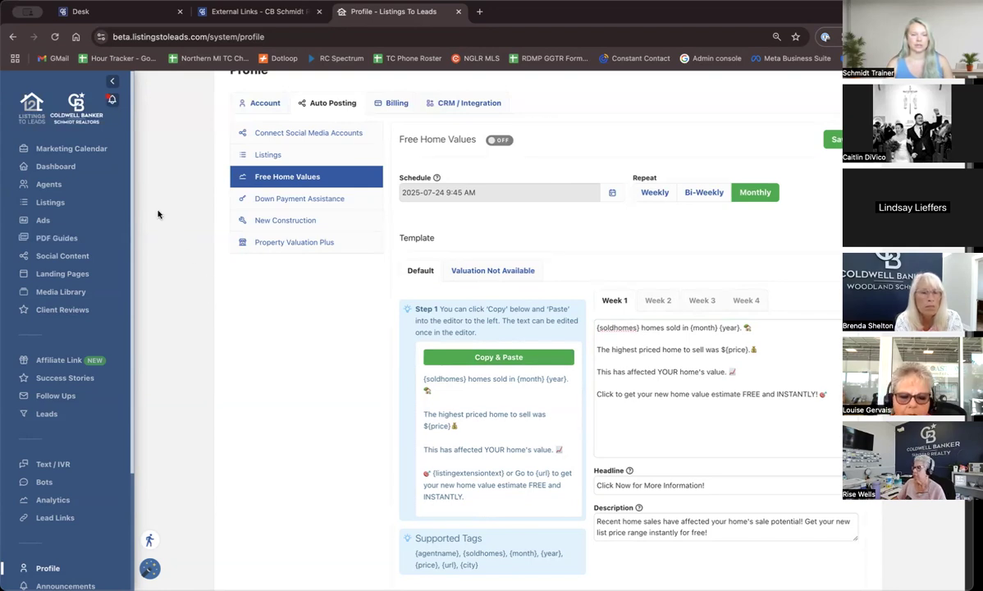
Step: Open the Listings area's additional tools and view the All Listings Email
click(49, 205)
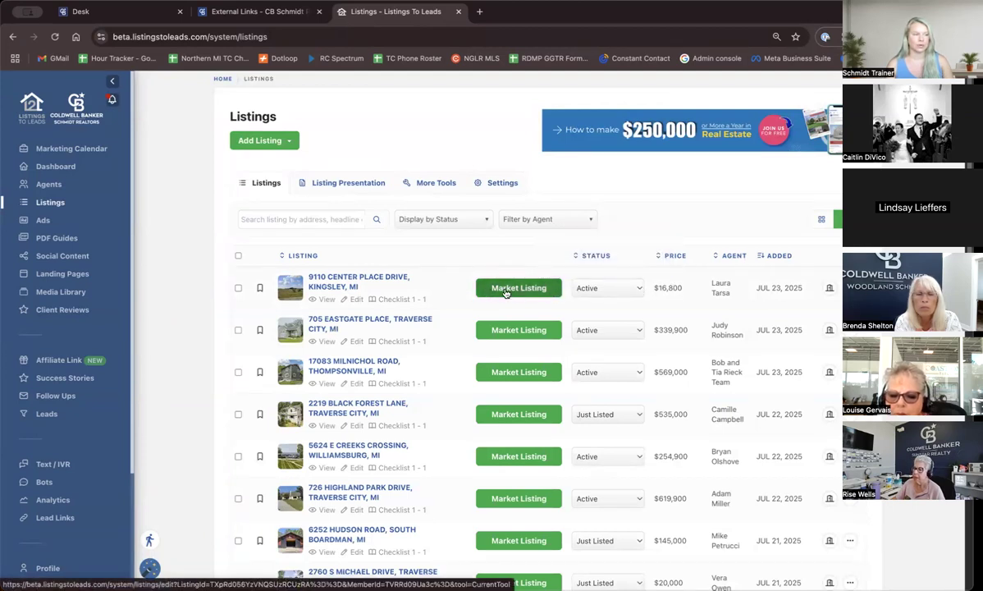
click(431, 184)
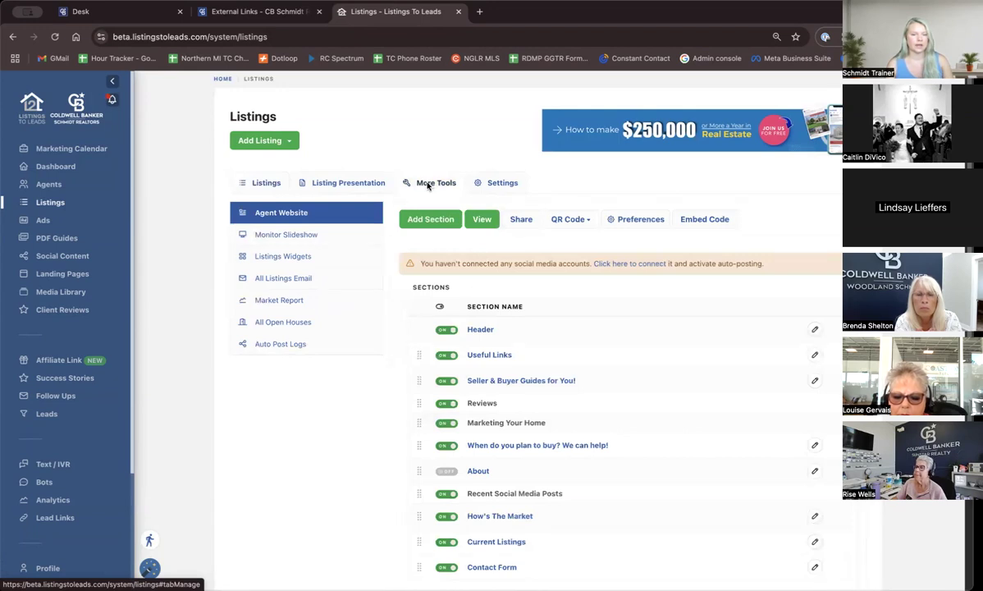
click(298, 281)
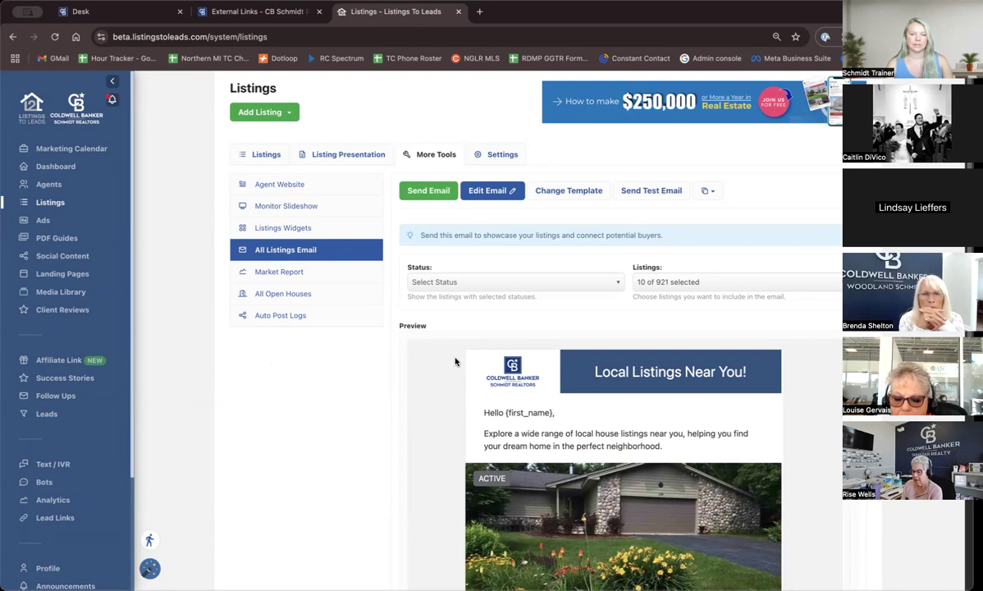
Step: Examine the All Listings Email preview along with its status filter and listing selection
scroll(443, 363, down, 1)
scroll(437, 362, up, 1)
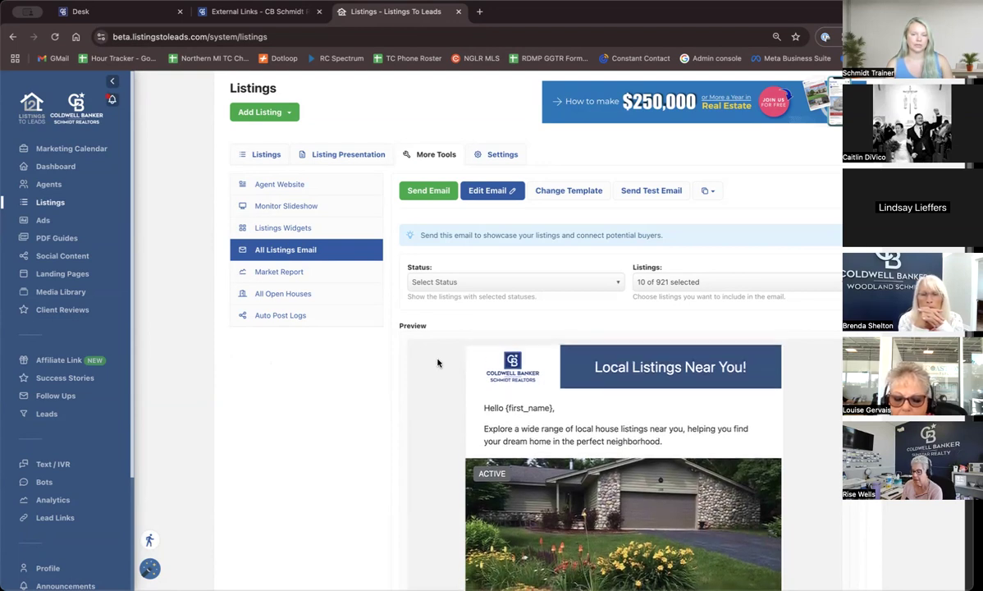
scroll(367, 378, down, 1)
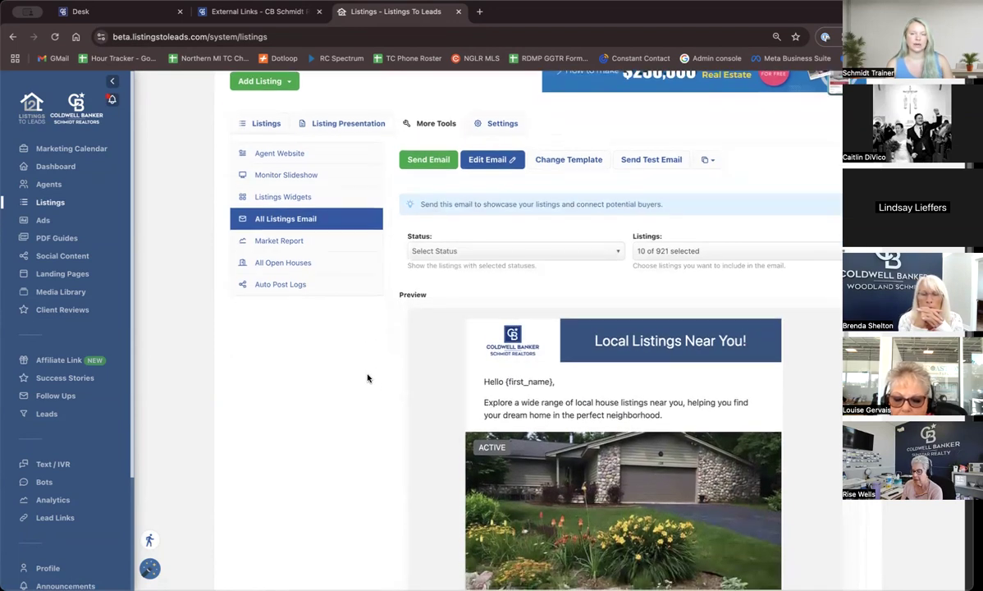
scroll(368, 378, down, 1)
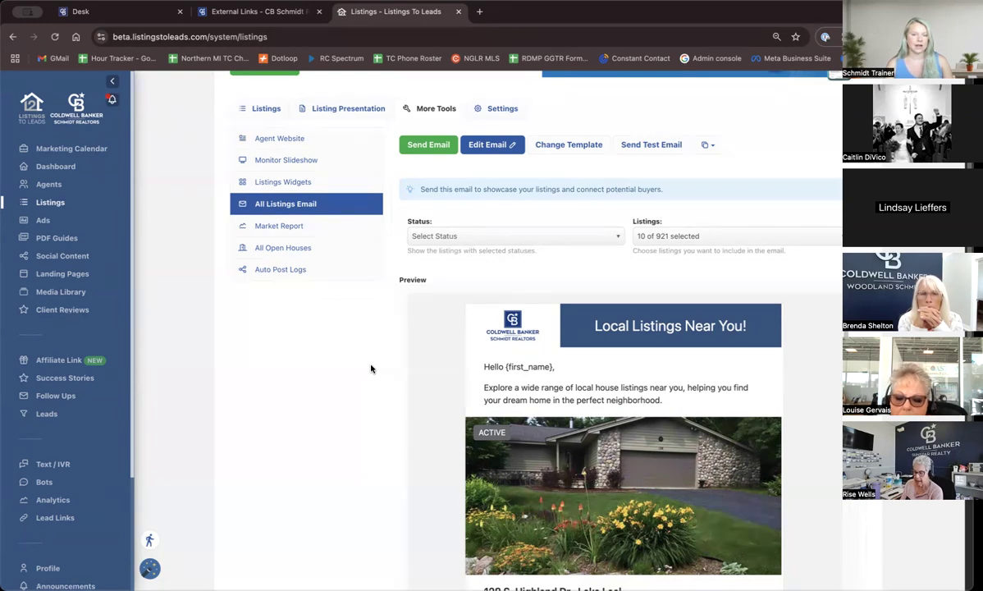
scroll(370, 368, down, 1)
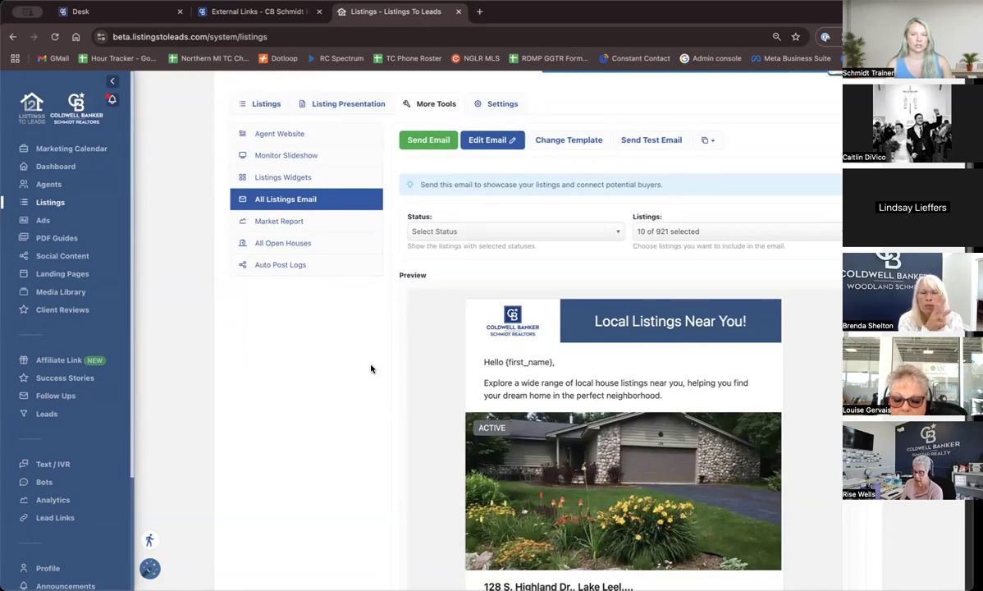
scroll(370, 368, down, 1)
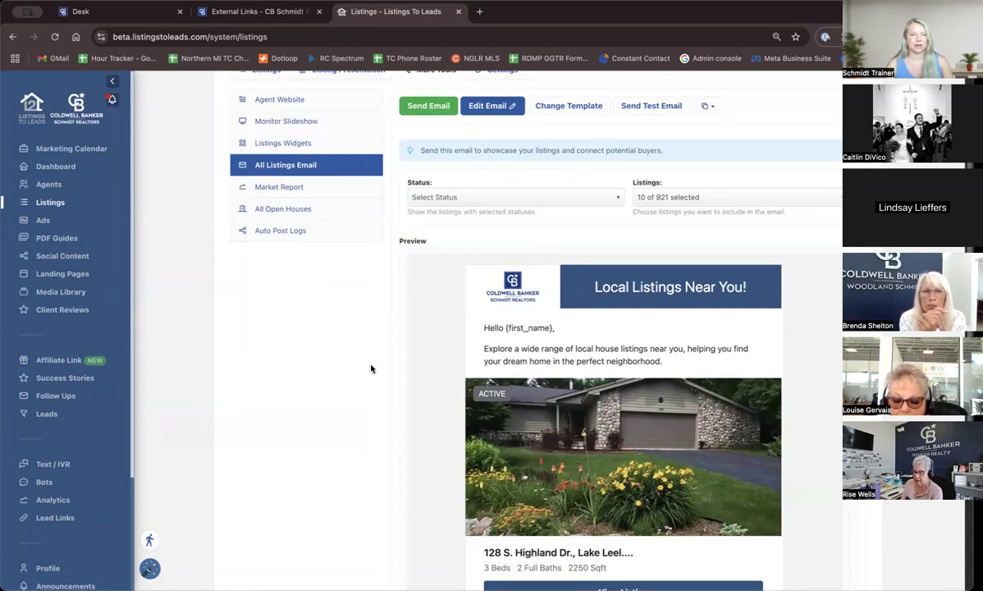
scroll(371, 368, up, 1)
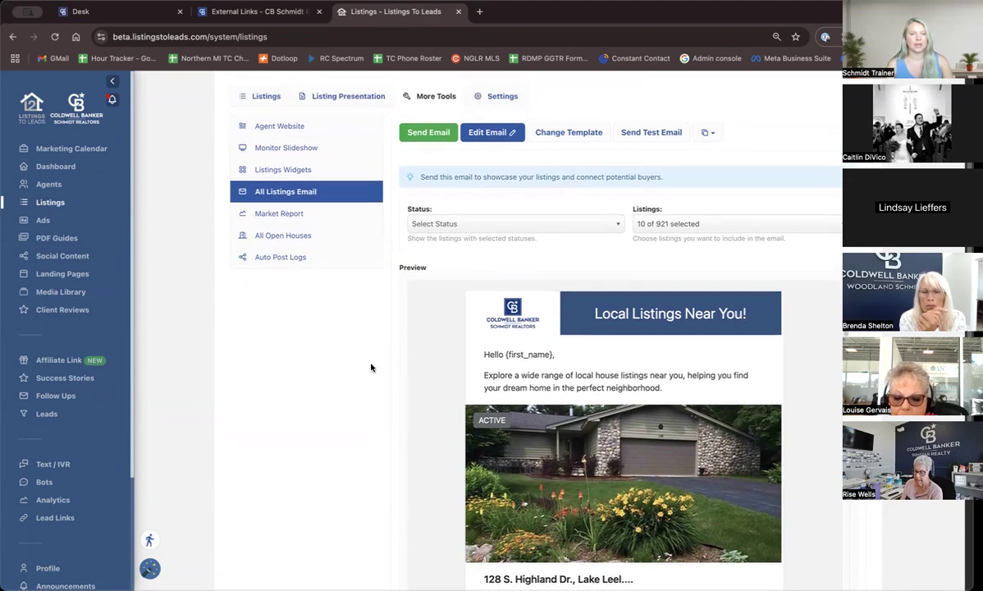
scroll(372, 366, up, 1)
scroll(371, 367, up, 1)
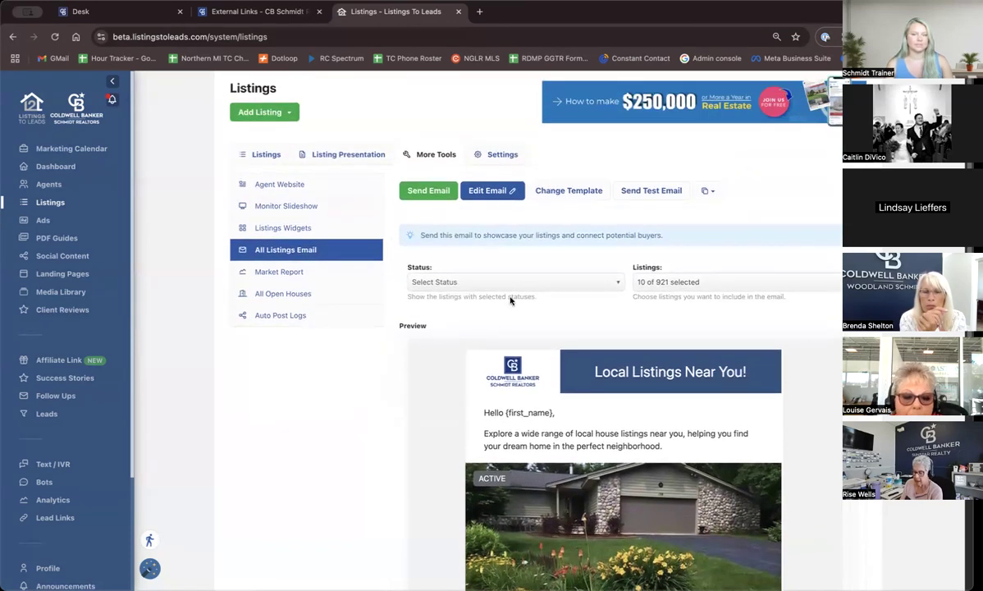
Step: Open the Listings settings and review the lead form preferences, including the display delay and Just Sold form options
click(497, 155)
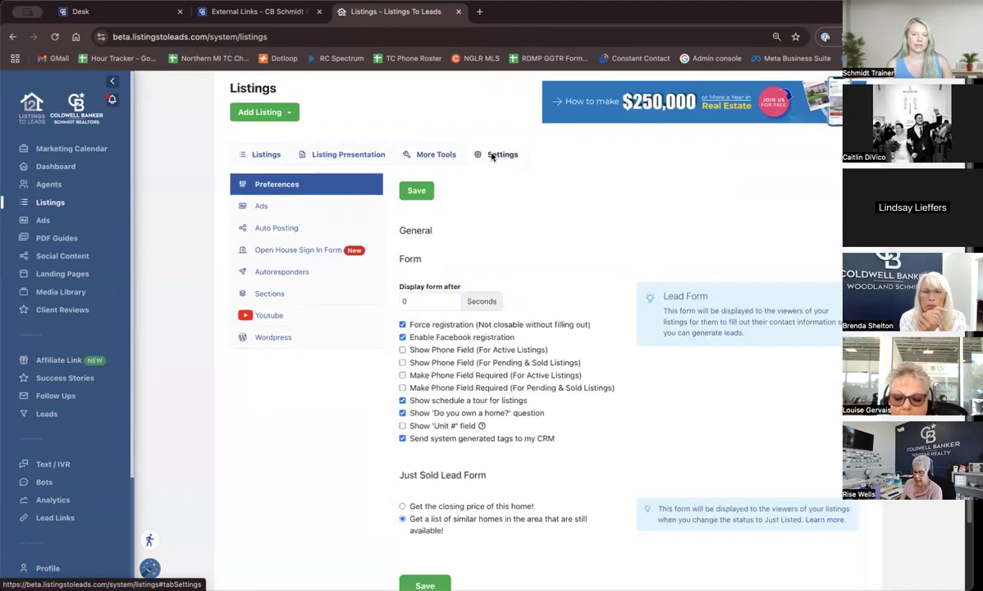
scroll(525, 345, down, 1)
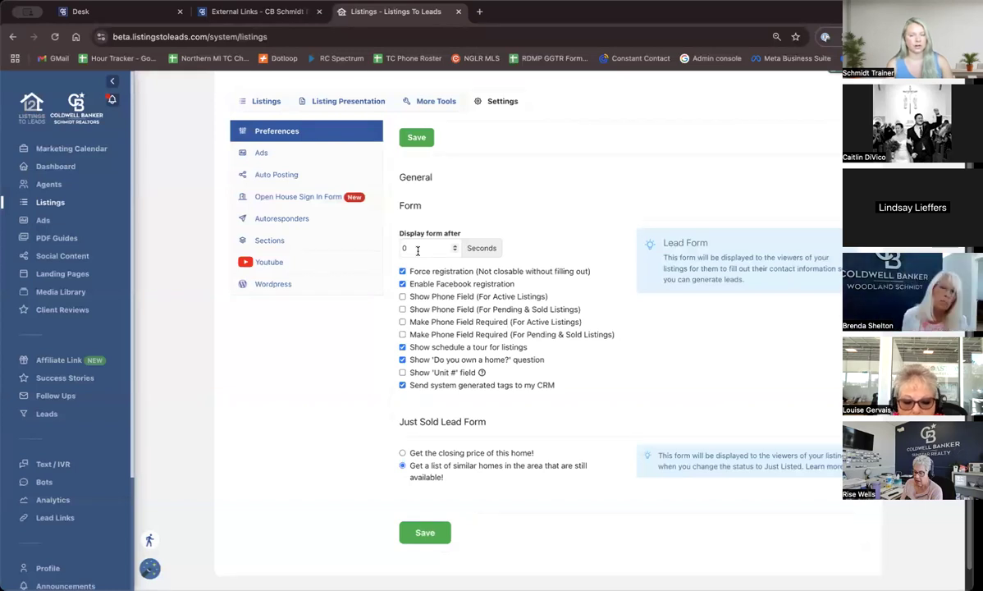
scroll(418, 253, up, 1)
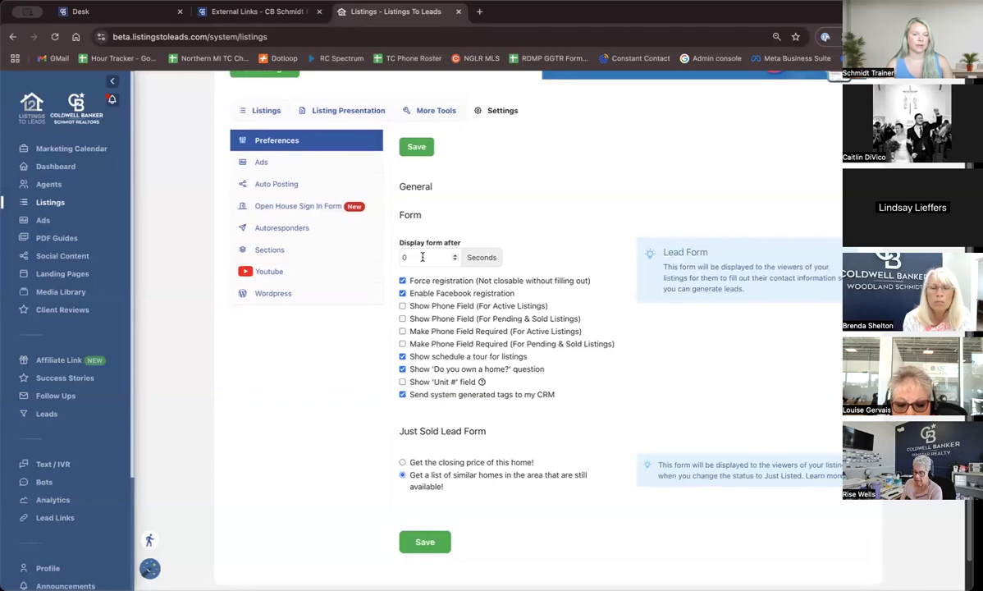
scroll(421, 257, up, 1)
scroll(422, 257, up, 3)
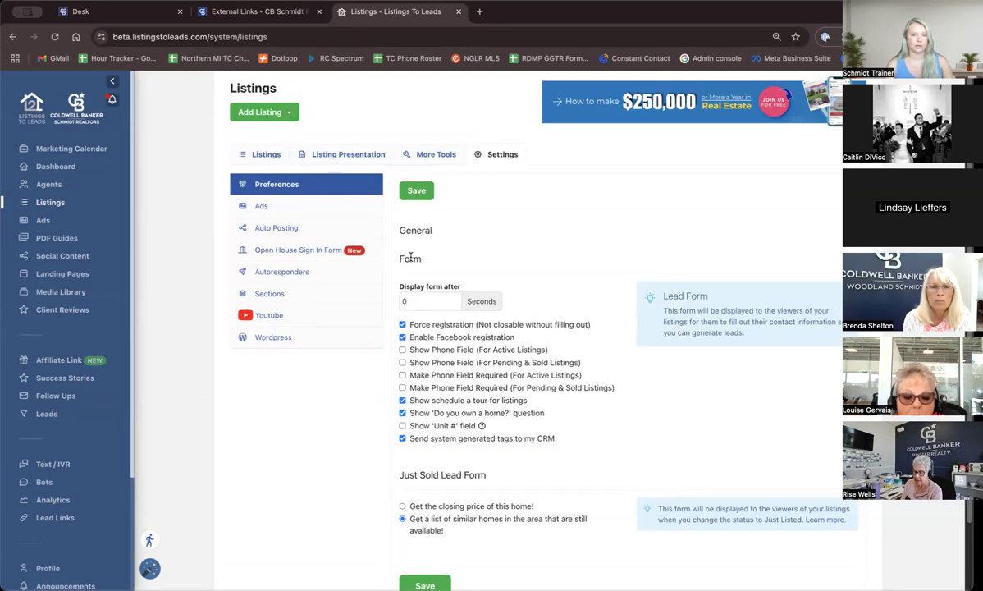
Step: Open the $339,900 Traverse City listing, show its Single Property Website marketing tool, and preview the property website
click(265, 156)
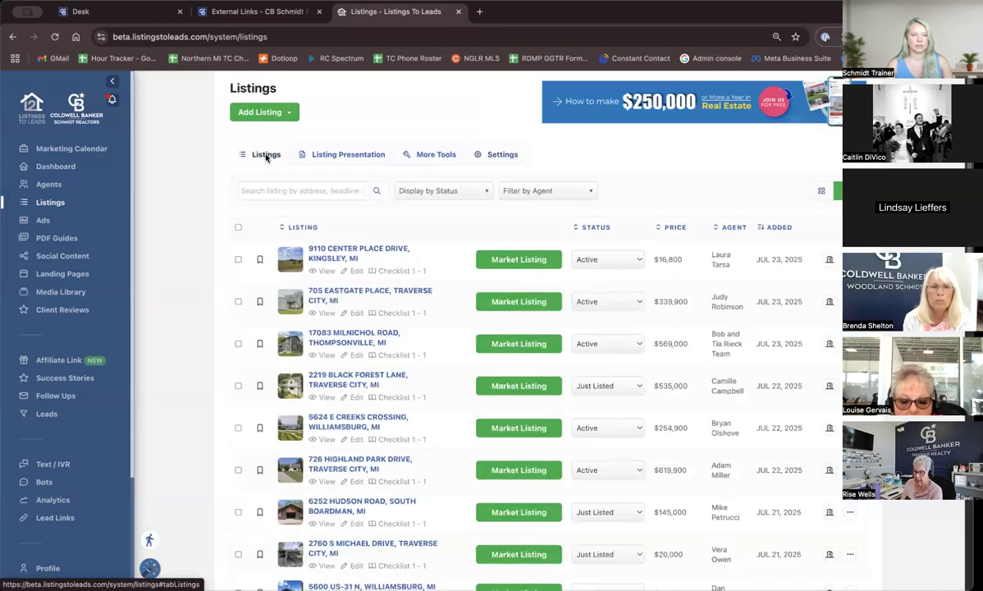
click(335, 290)
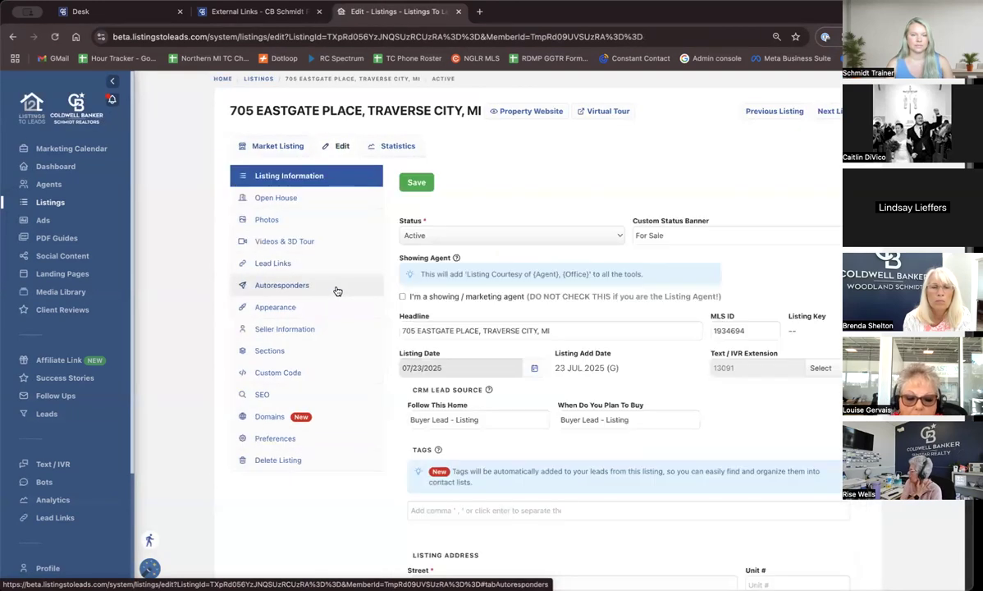
click(294, 154)
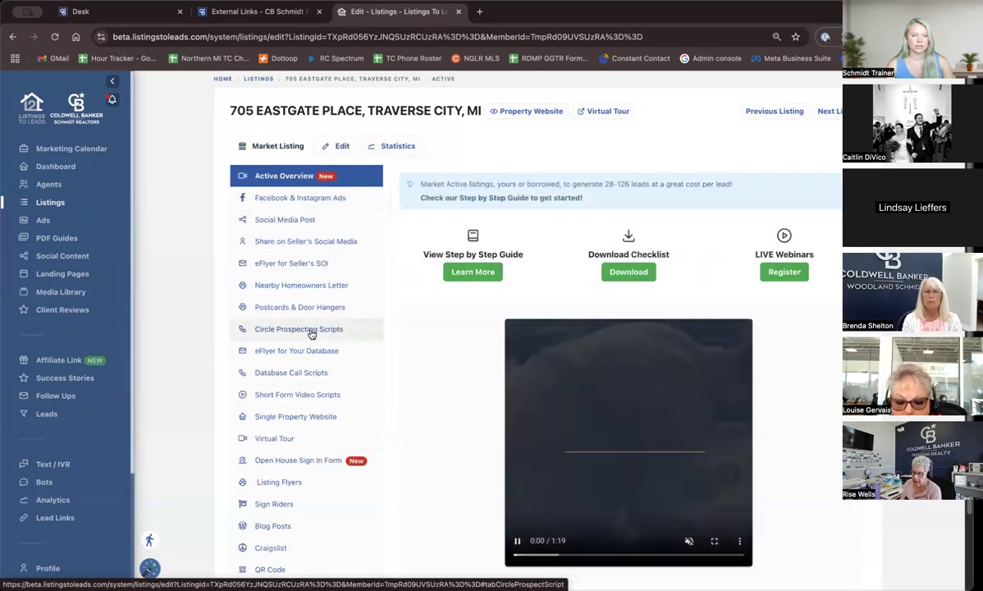
click(323, 416)
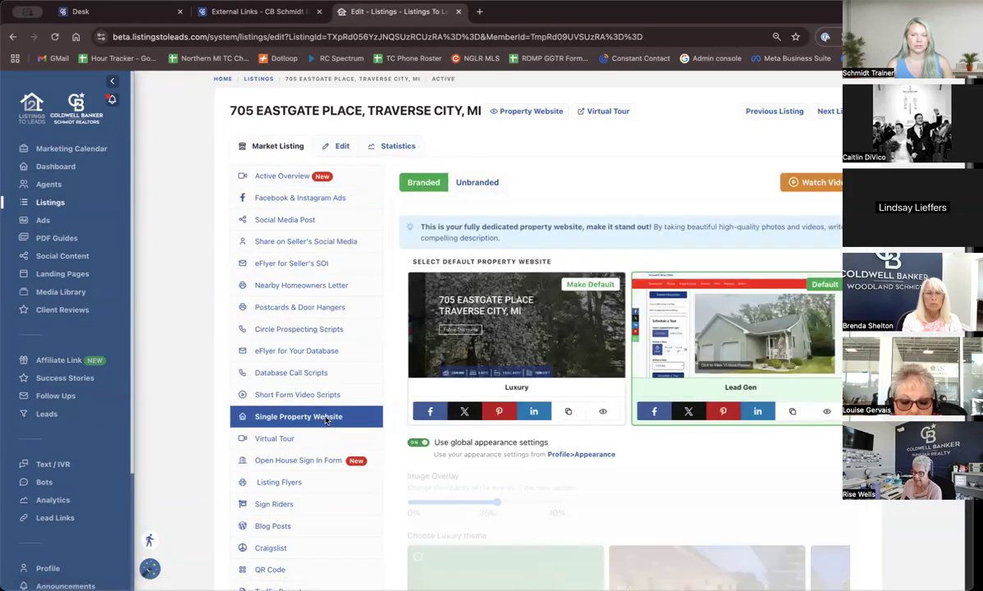
click(520, 115)
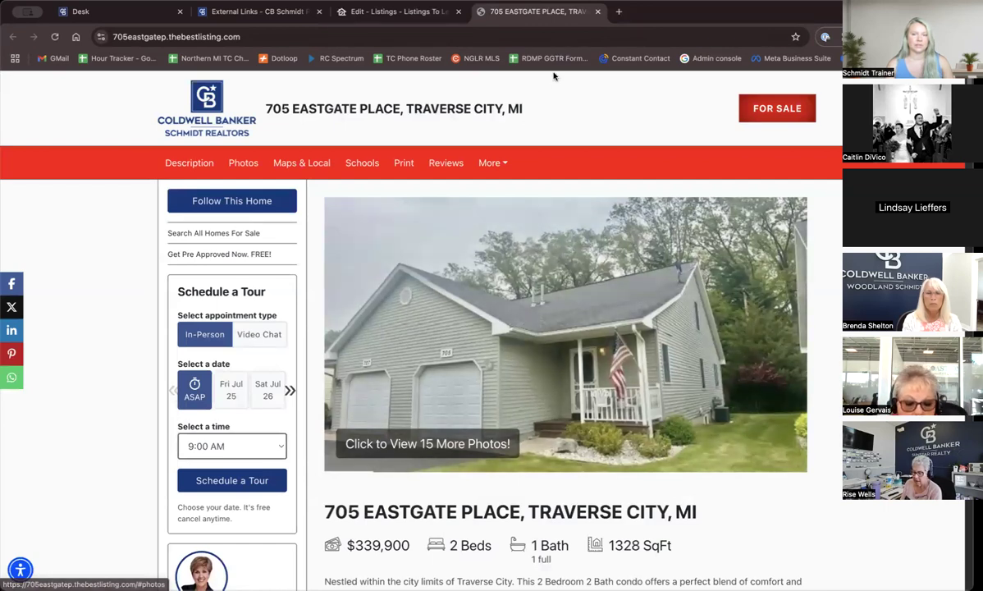
click(598, 11)
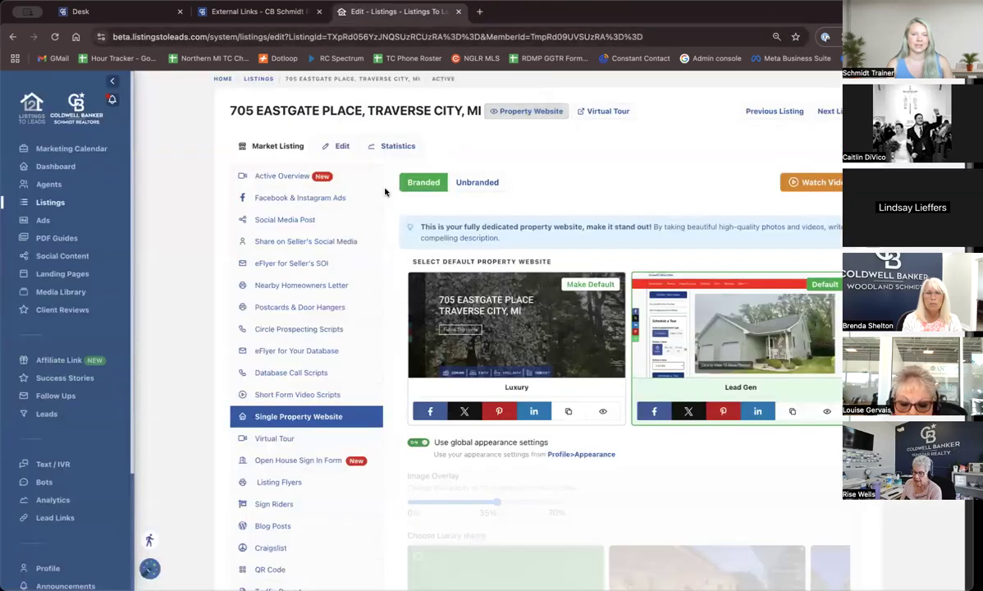
Step: Open the Kingsley listing from the listings overview and preview its property website
click(258, 79)
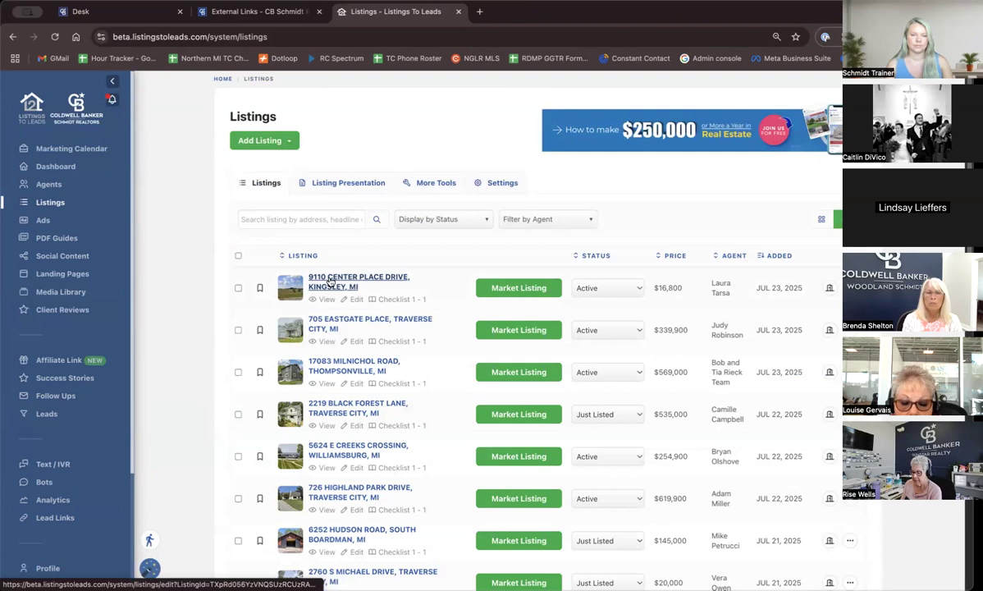
click(330, 281)
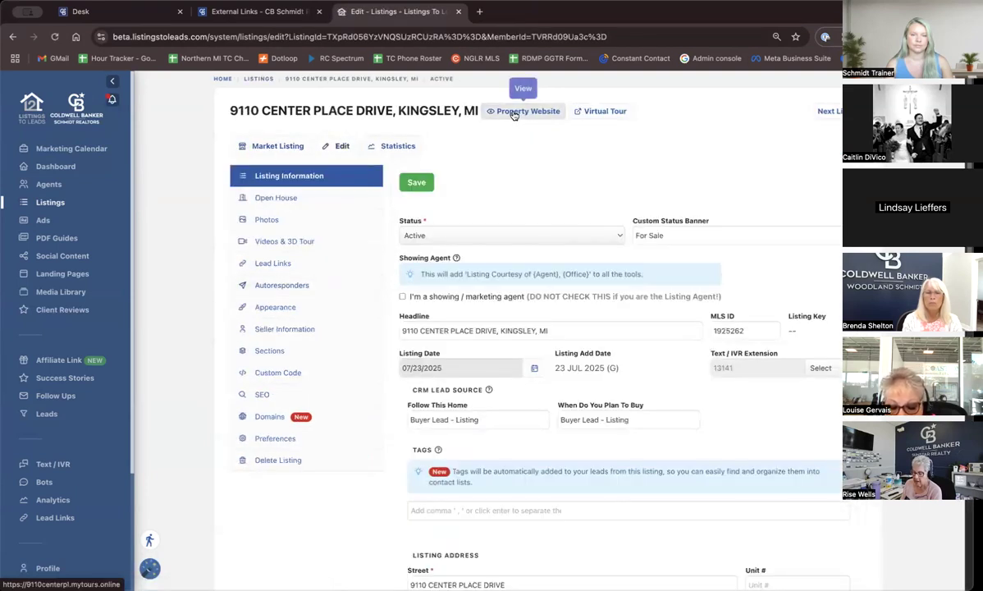
click(514, 112)
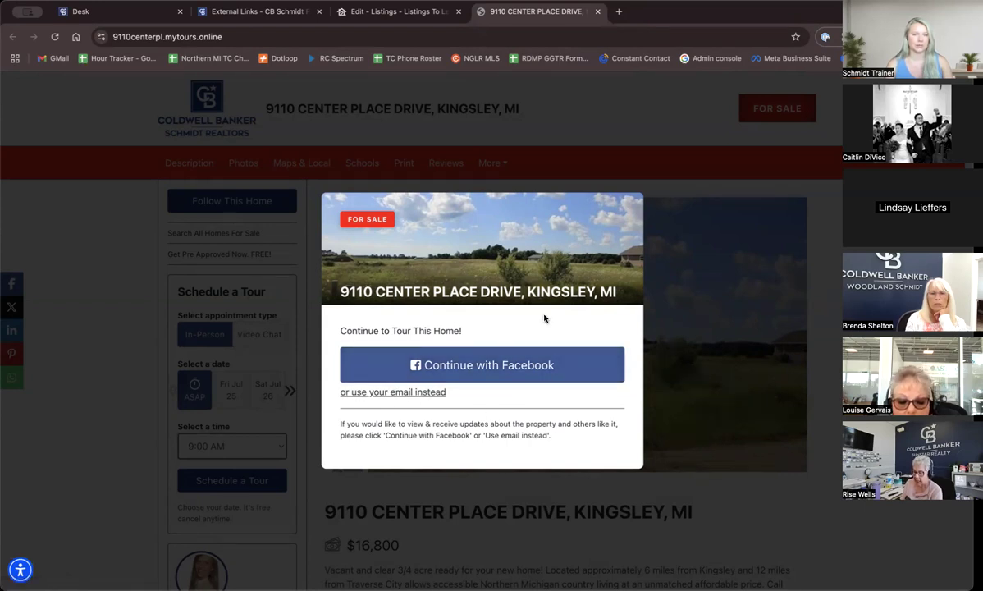
click(598, 13)
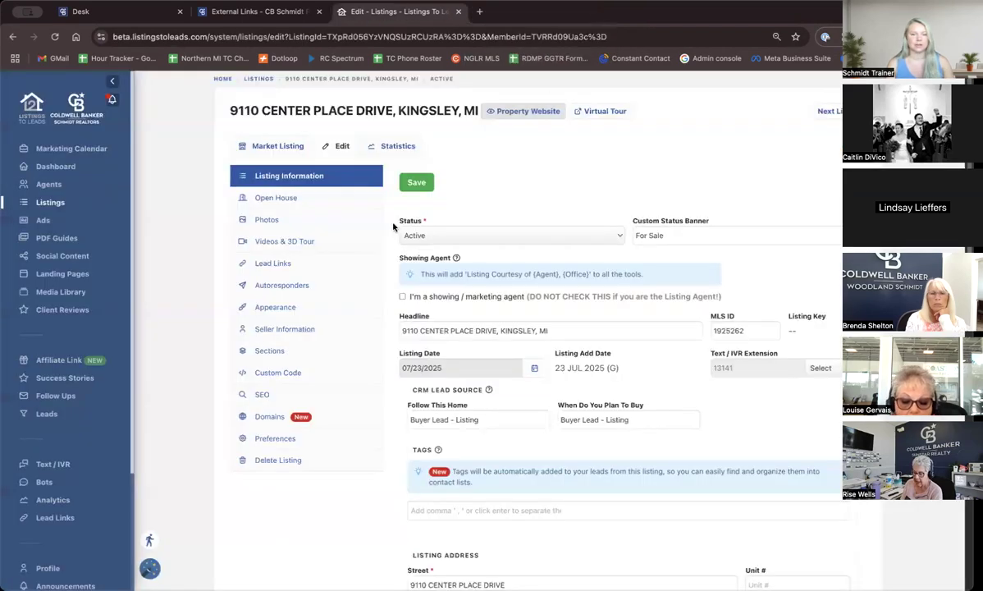
Step: Return to the listings overview and review the marketing tools for the $535,000 Just Listed property in Traverse City
click(260, 79)
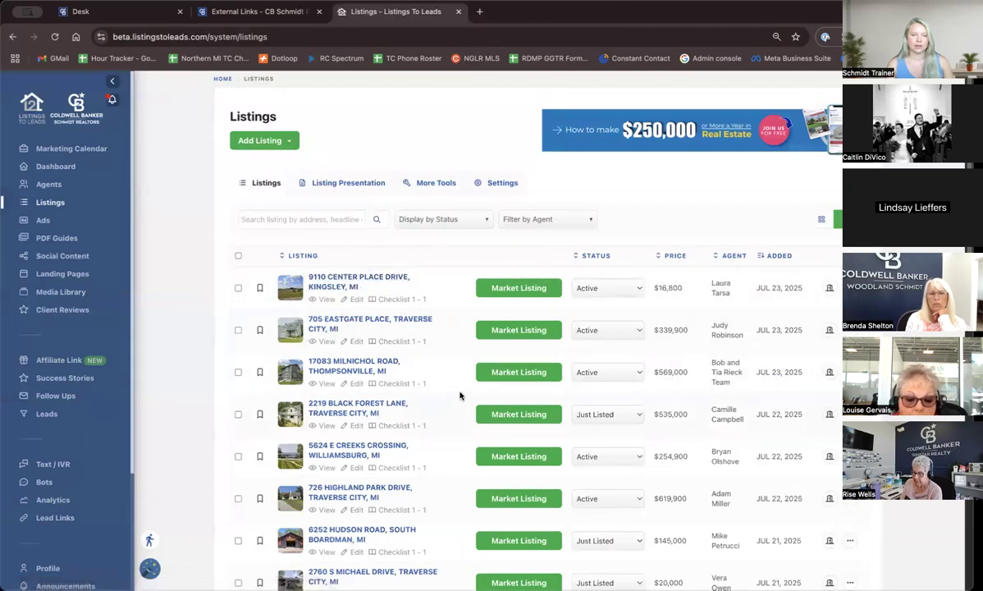
scroll(398, 503, down, 1)
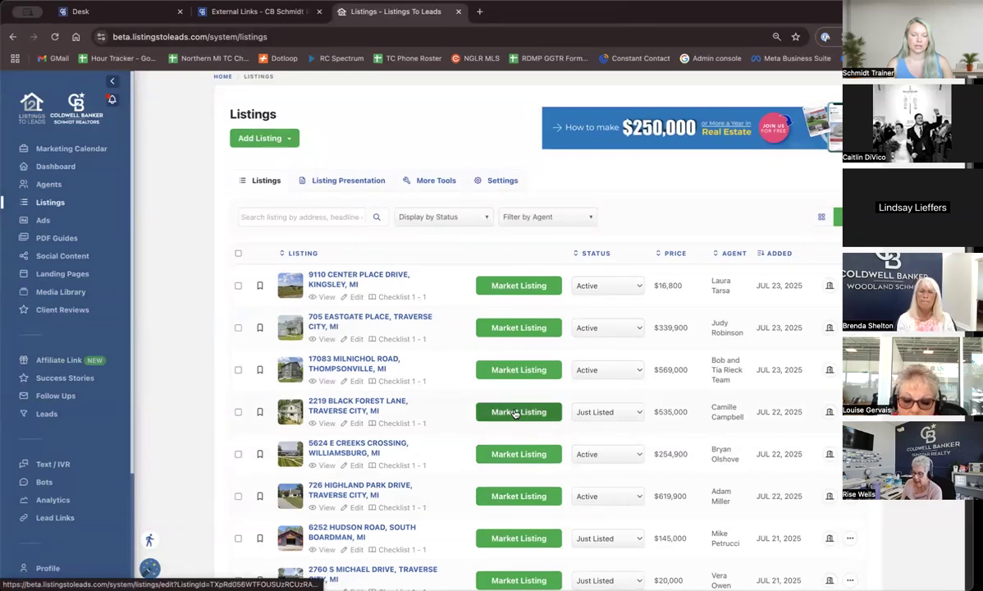
click(515, 414)
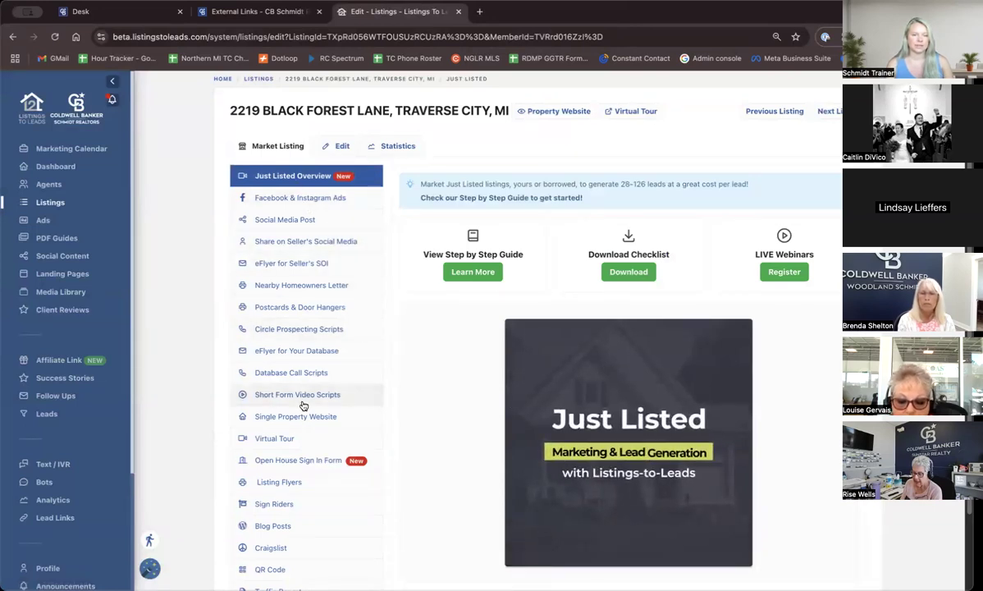
scroll(305, 397, down, 2)
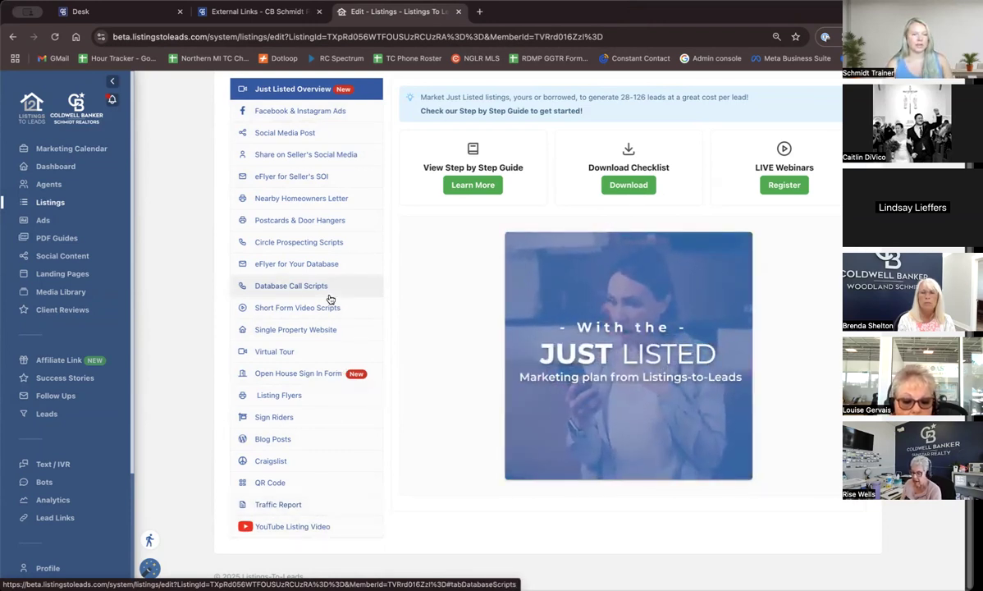
scroll(329, 299, up, 1)
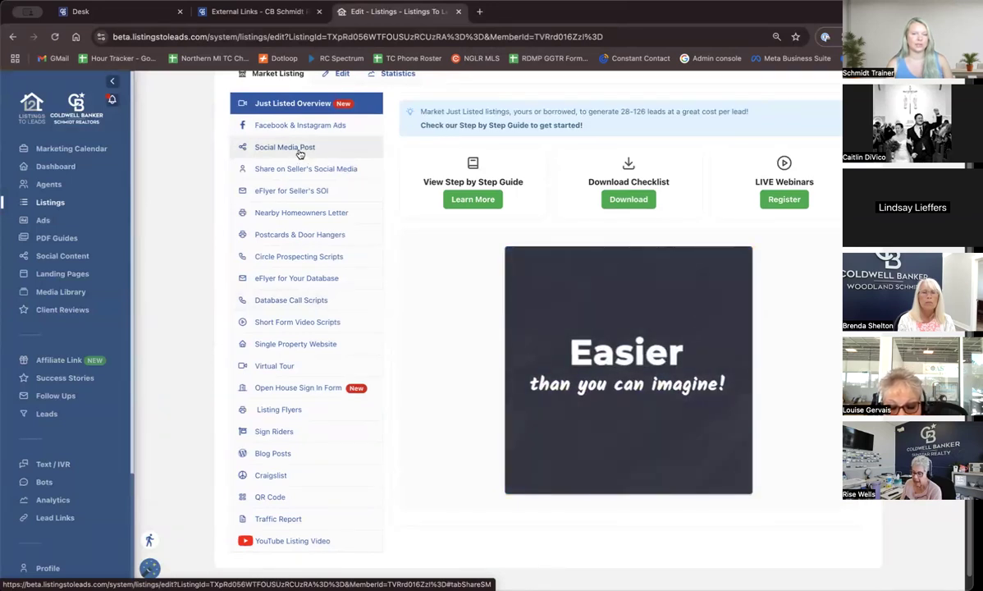
Step: View the listing's Social Media Post tool and inspect the Facebook post in both its editable text and preview modes
click(288, 151)
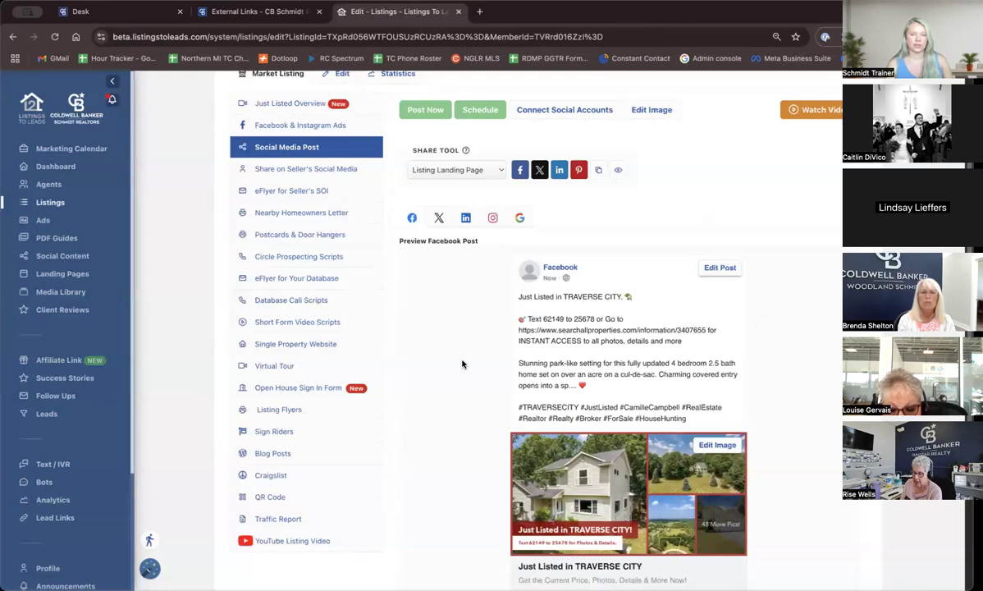
scroll(462, 363, down, 1)
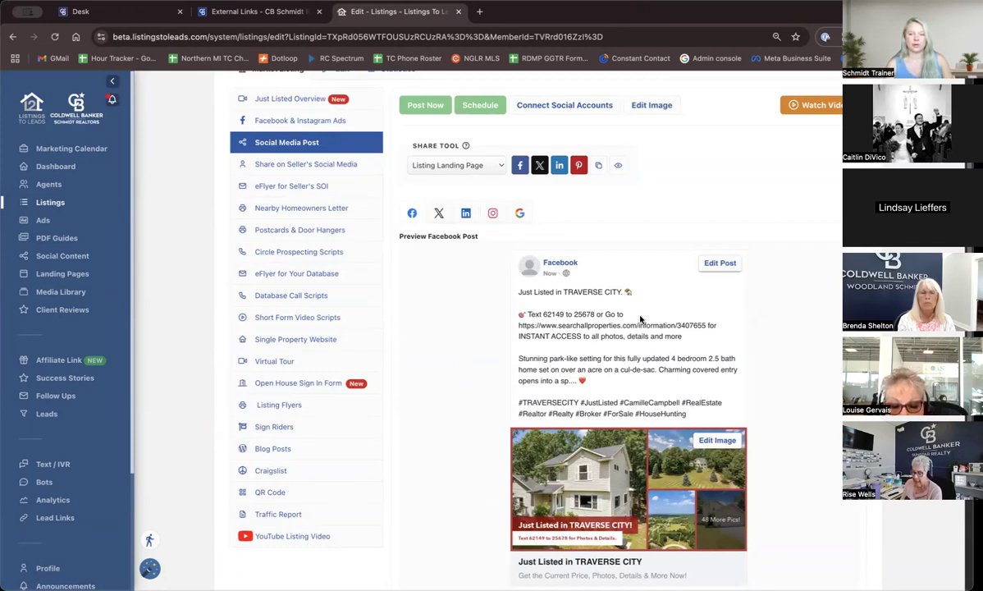
scroll(647, 333, down, 1)
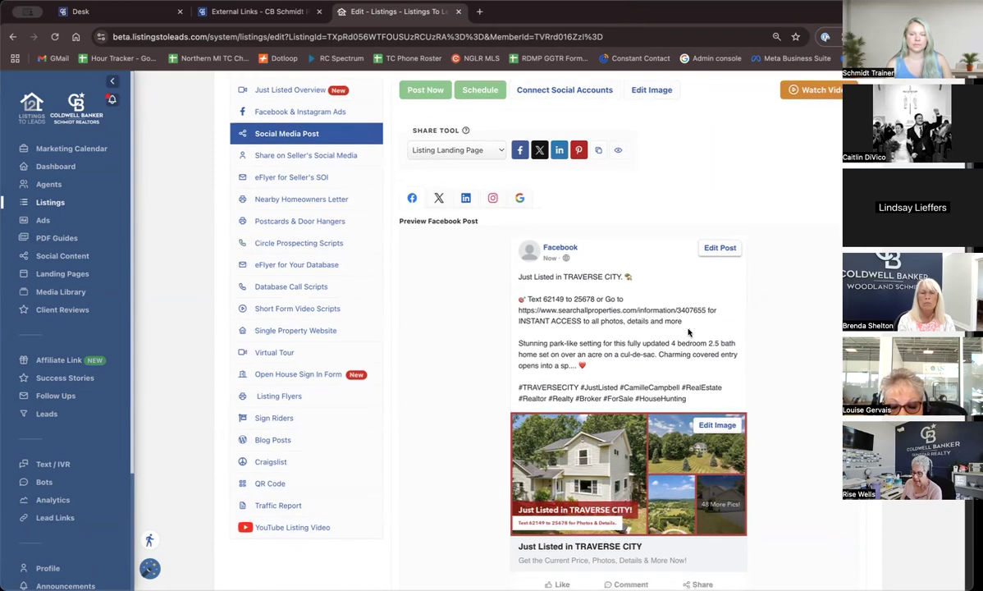
click(721, 248)
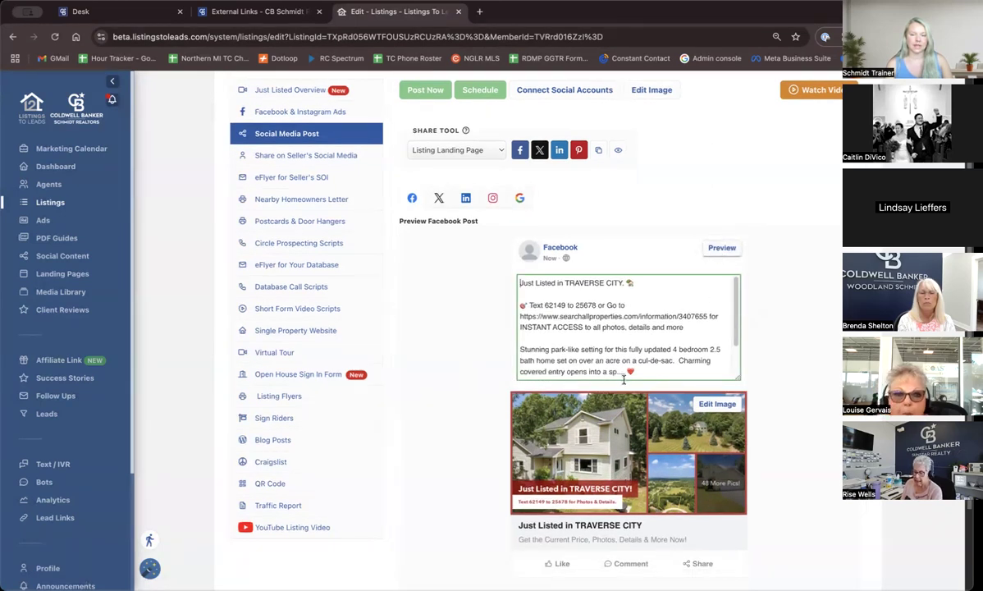
click(724, 249)
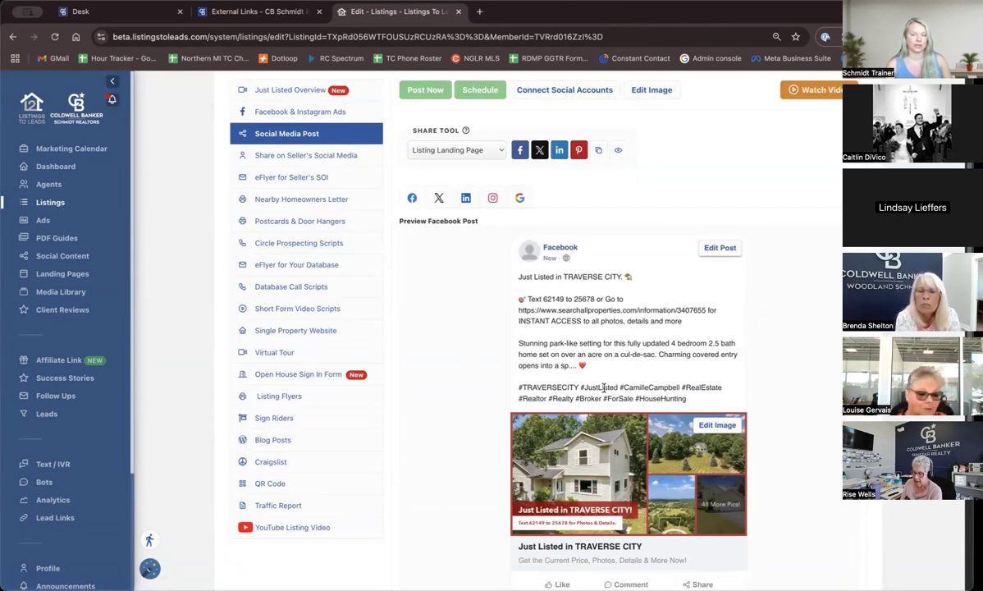
scroll(627, 336, down, 1)
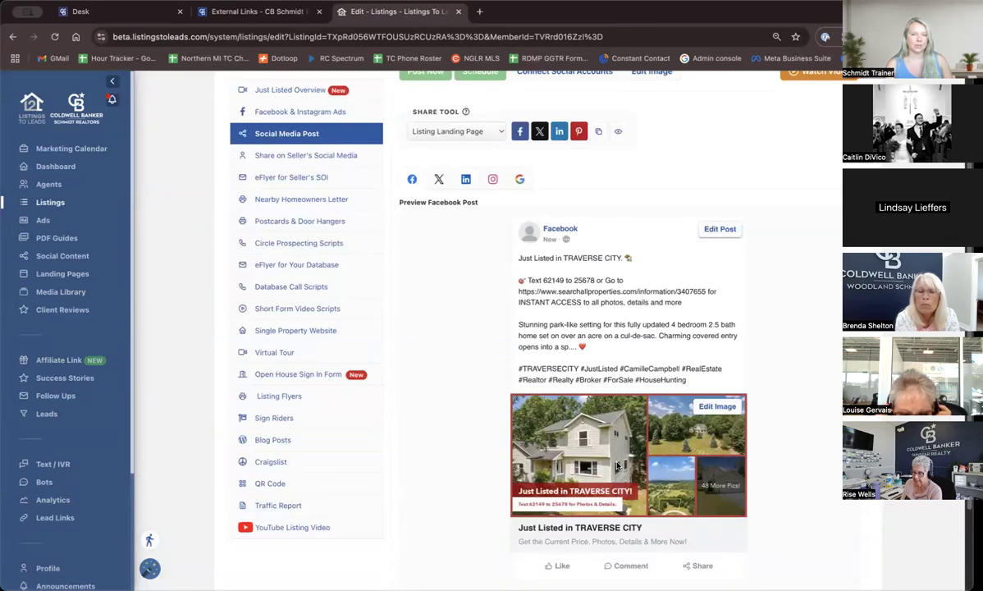
Step: View the Share on Seller's Social Media and eFlyer for Seller's SOI tools, ending on the seller's social media preview
scroll(617, 466, up, 5)
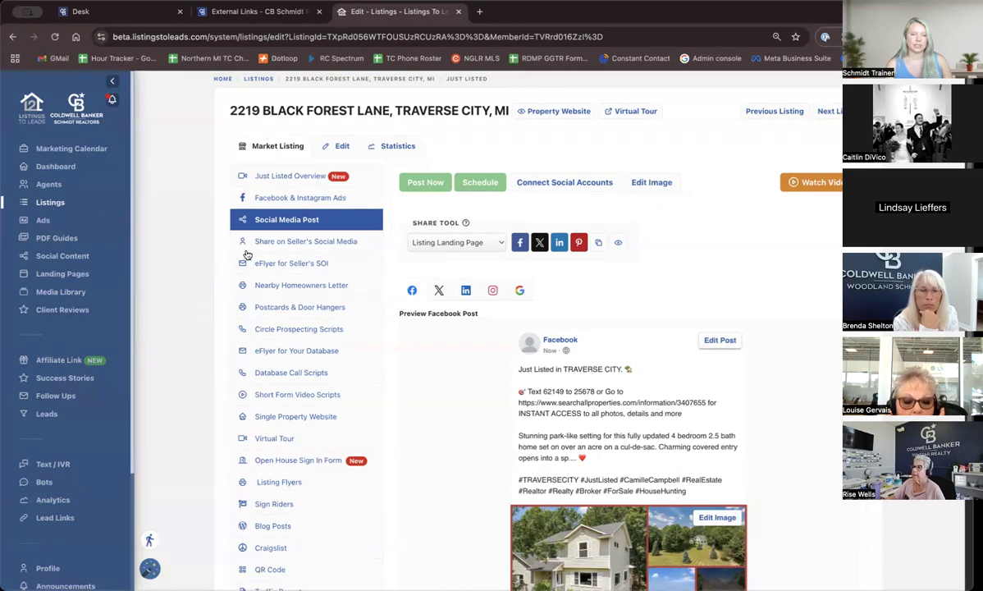
click(355, 244)
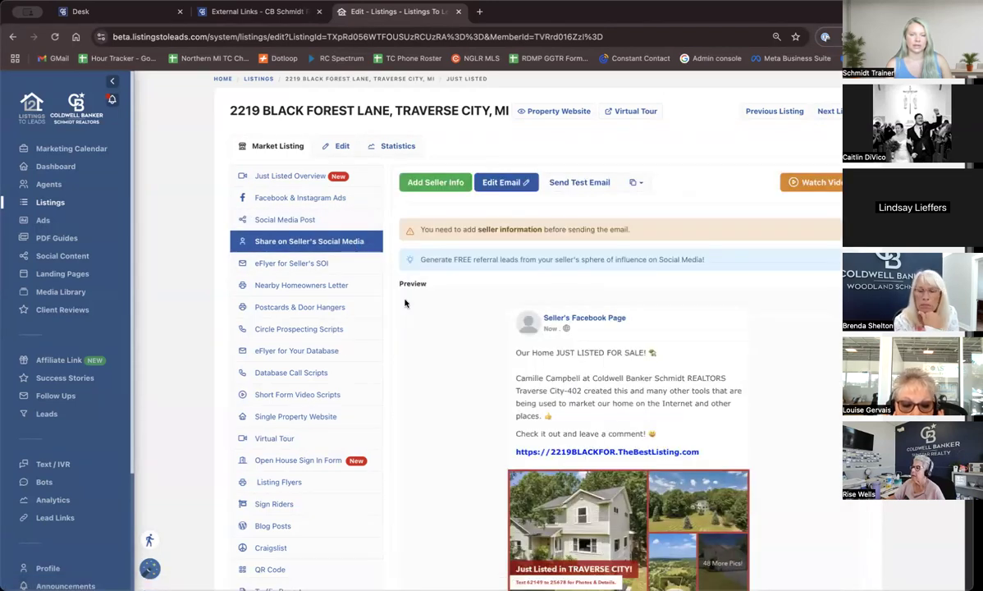
click(290, 264)
click(327, 243)
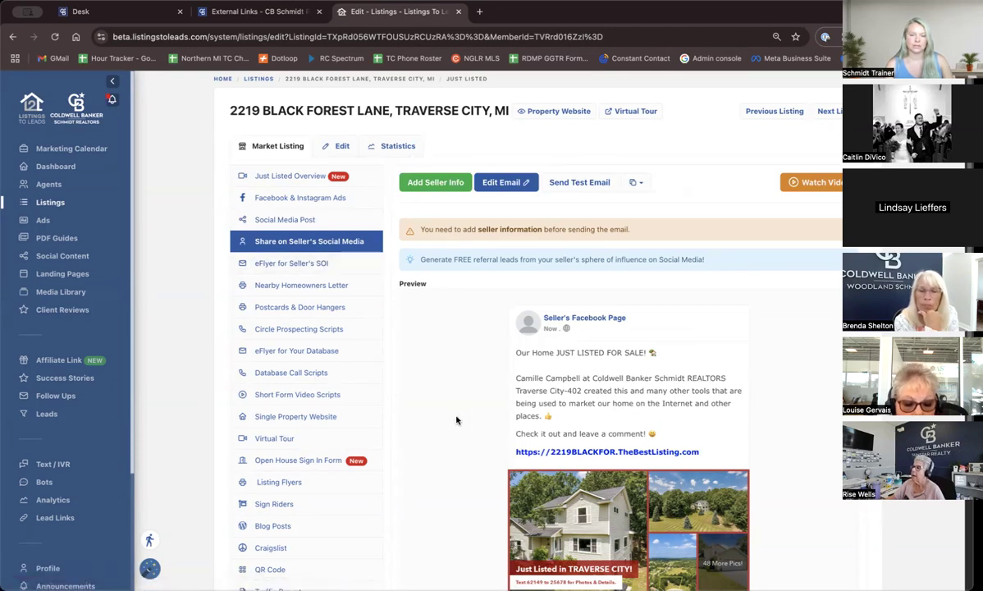
Step: Examine the full seller's Facebook post preview, including its wording, property link and photos
scroll(456, 417, down, 2)
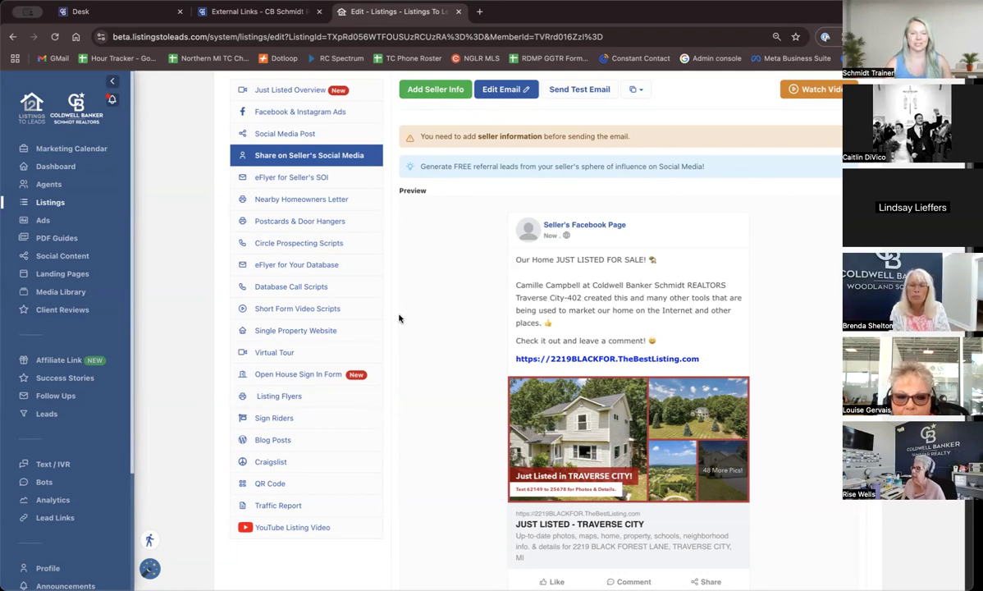
scroll(399, 318, up, 1)
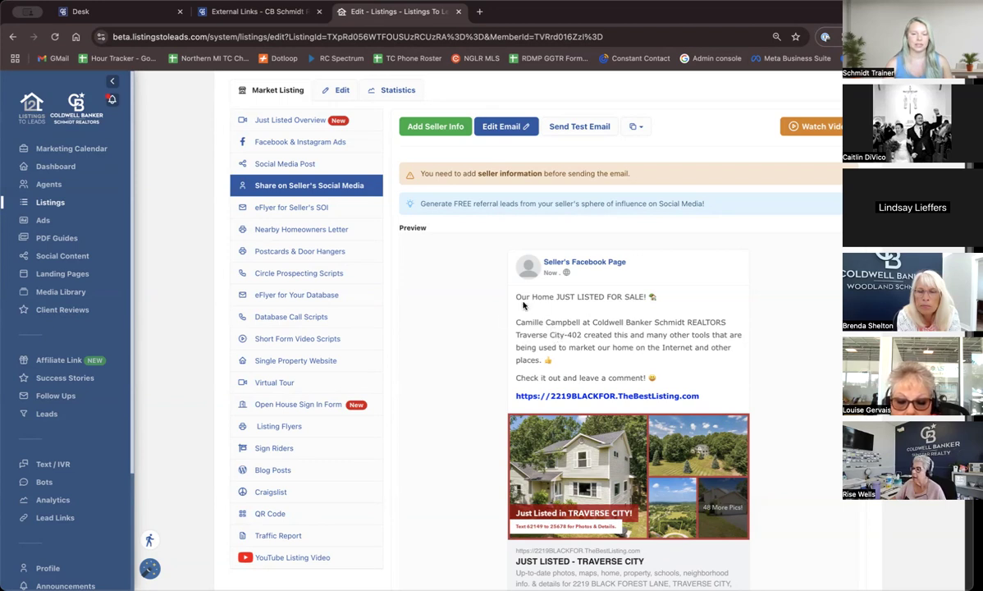
scroll(644, 313, down, 1)
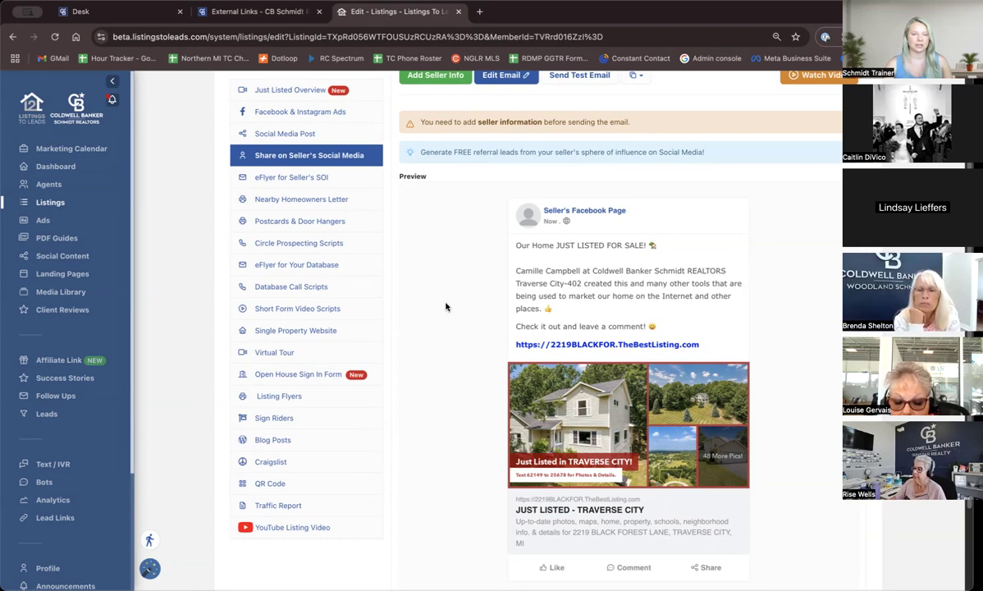
Step: View the eFlyer for Seller's SOI and read through its preview, from the Just Listed banner to the agent details
click(271, 179)
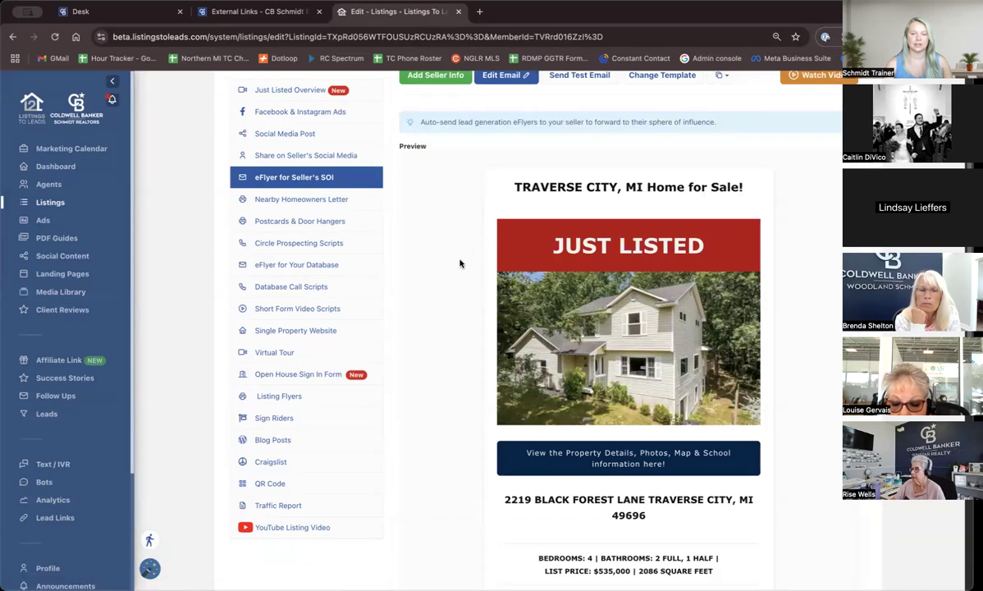
scroll(459, 263, down, 1)
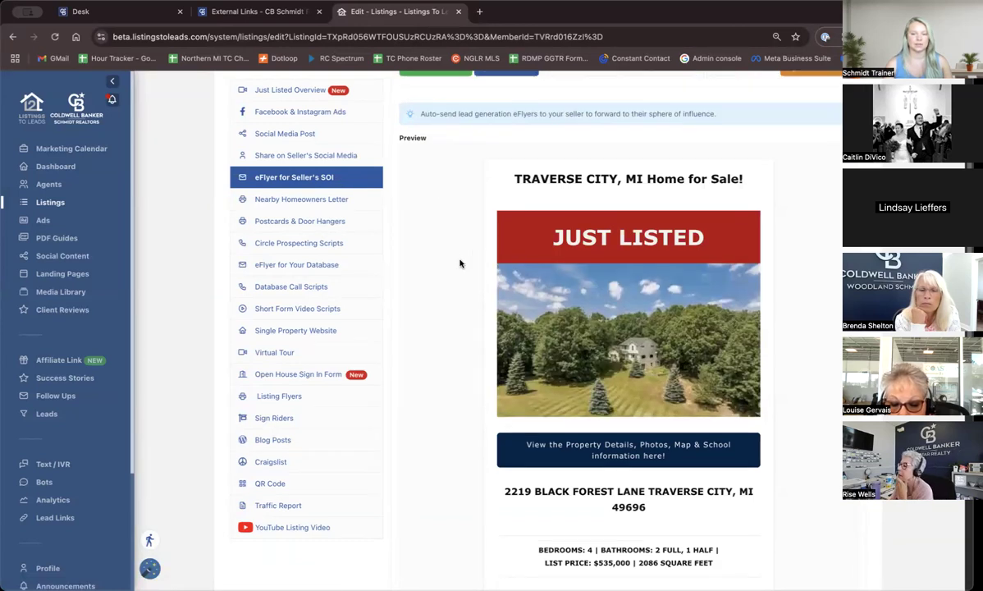
scroll(459, 264, down, 10)
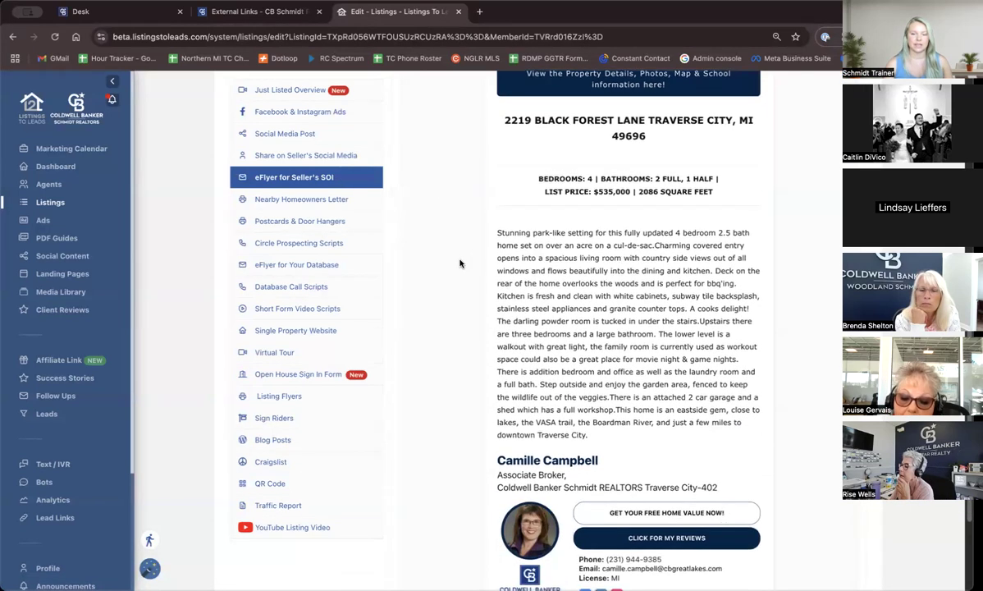
scroll(459, 264, down, 3)
scroll(460, 263, up, 14)
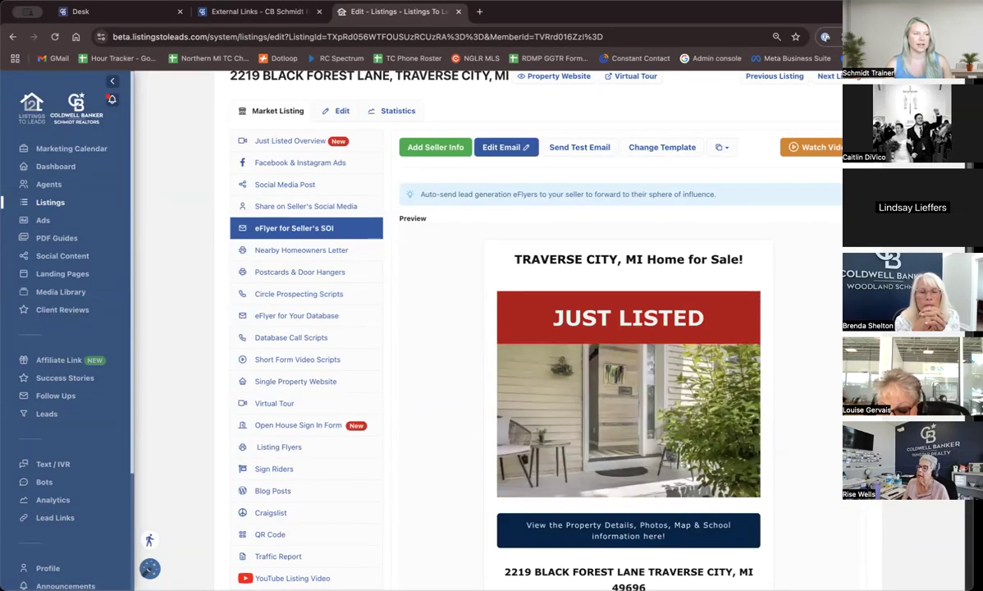
Step: View the listing's Short Form Video Scripts and examine the teleprompter instructions and script text
click(289, 365)
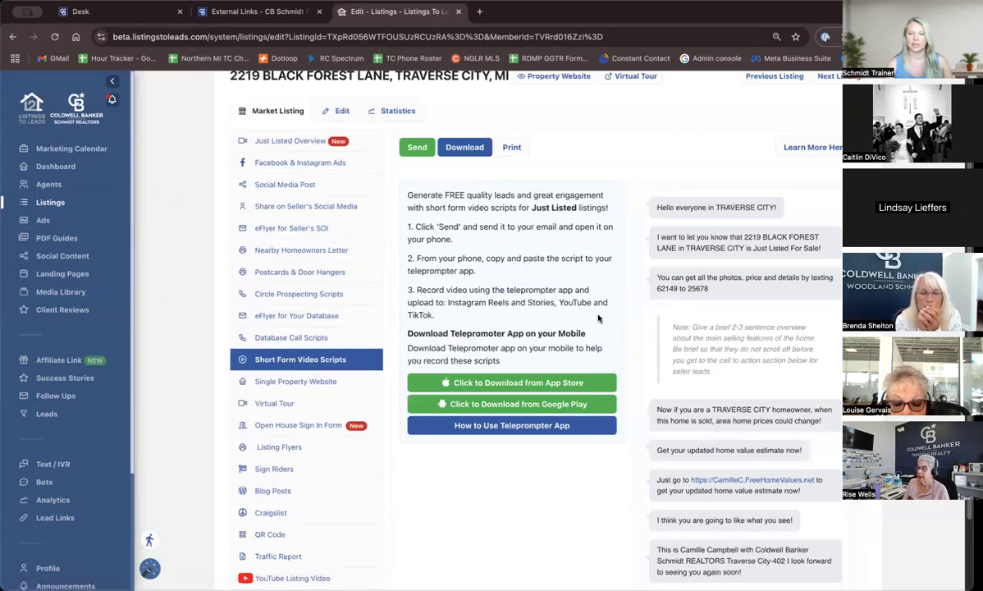
scroll(593, 314, down, 1)
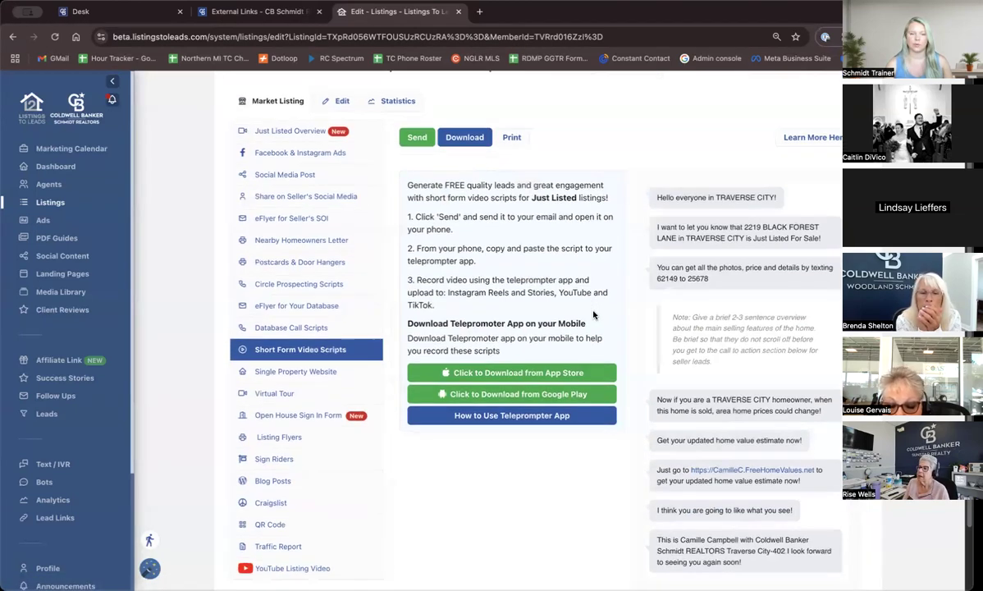
scroll(593, 314, up, 1)
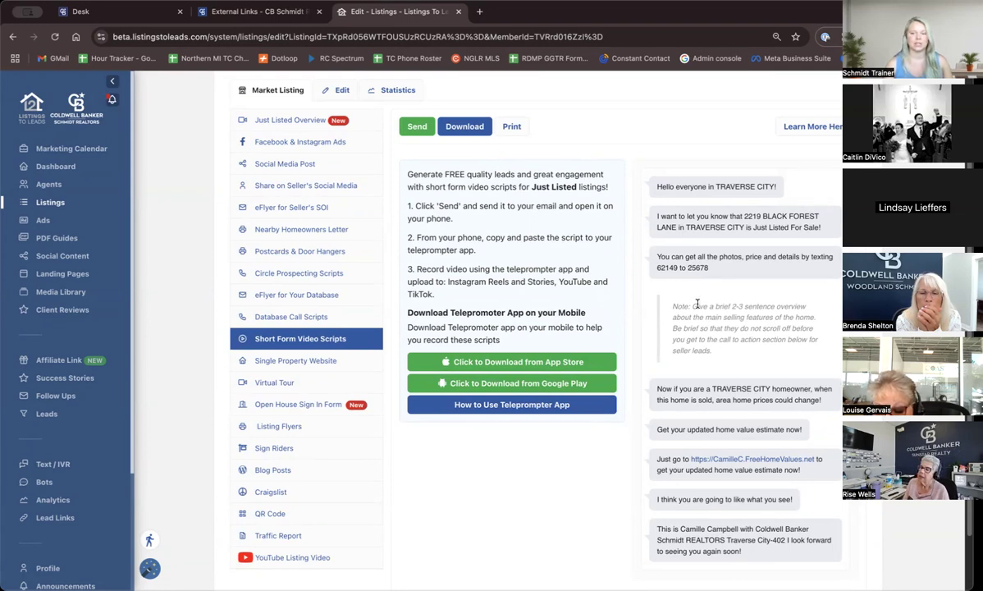
scroll(696, 304, down, 1)
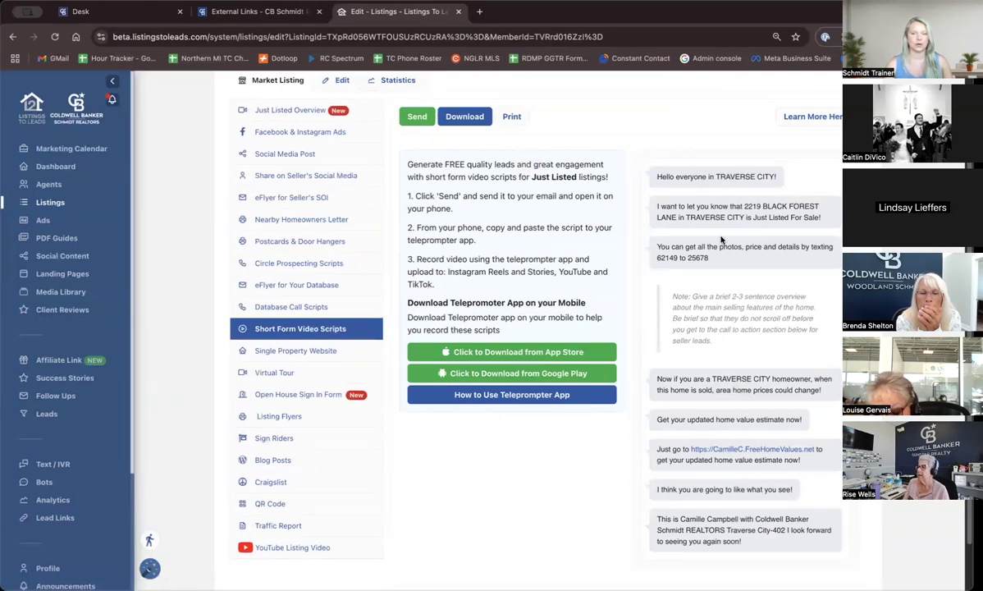
scroll(689, 394, down, 3)
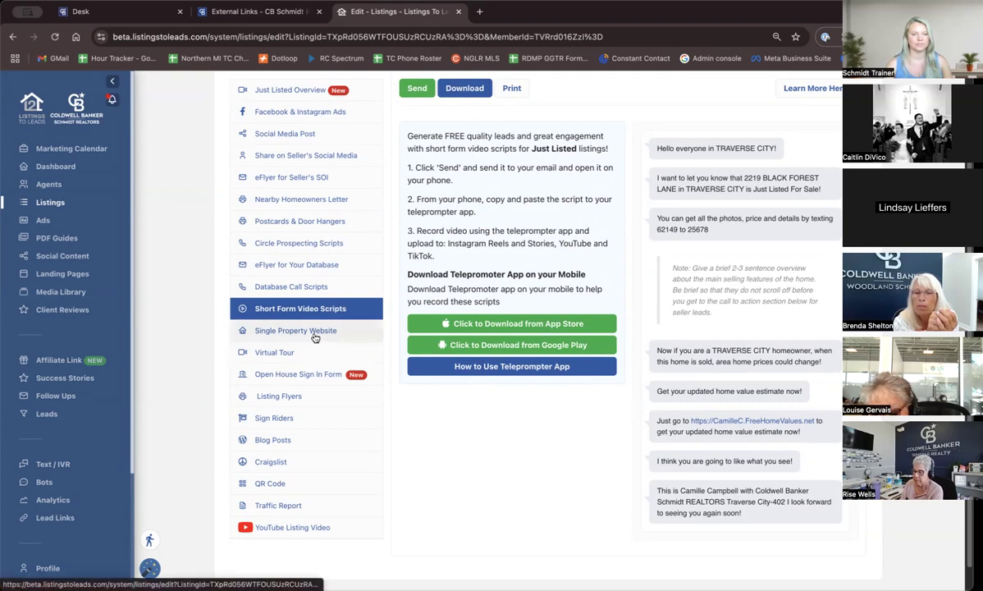
Step: View the Single Property Website options, including the Luxury and Lead Gen designs and the appearance settings
click(279, 331)
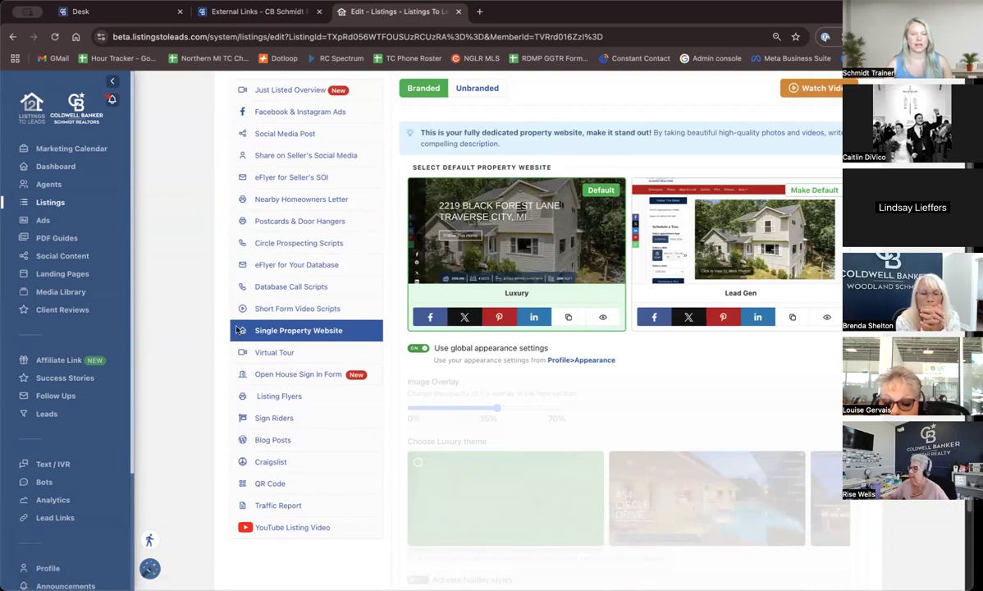
scroll(531, 310, up, 1)
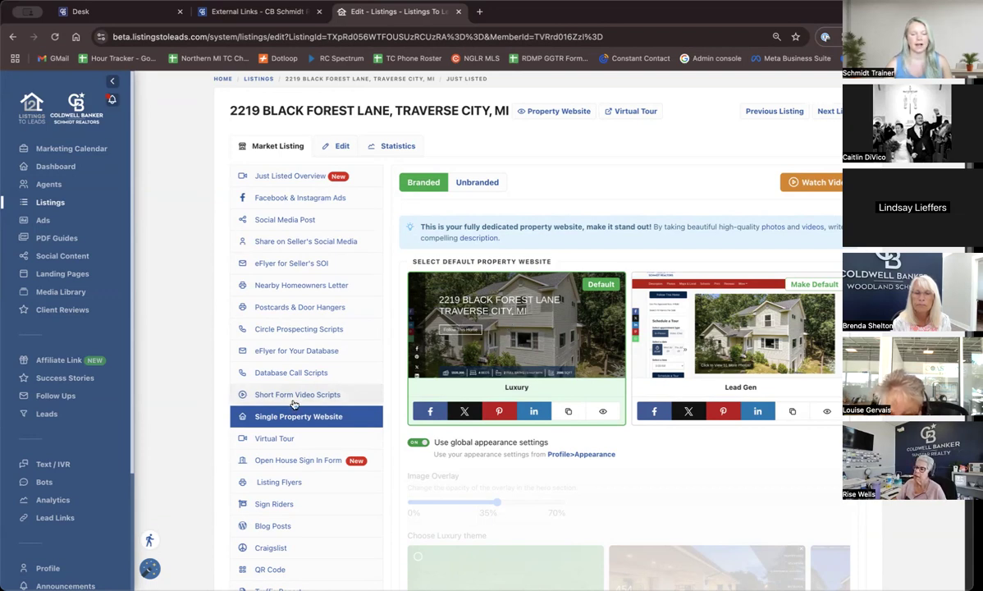
scroll(301, 418, down, 1)
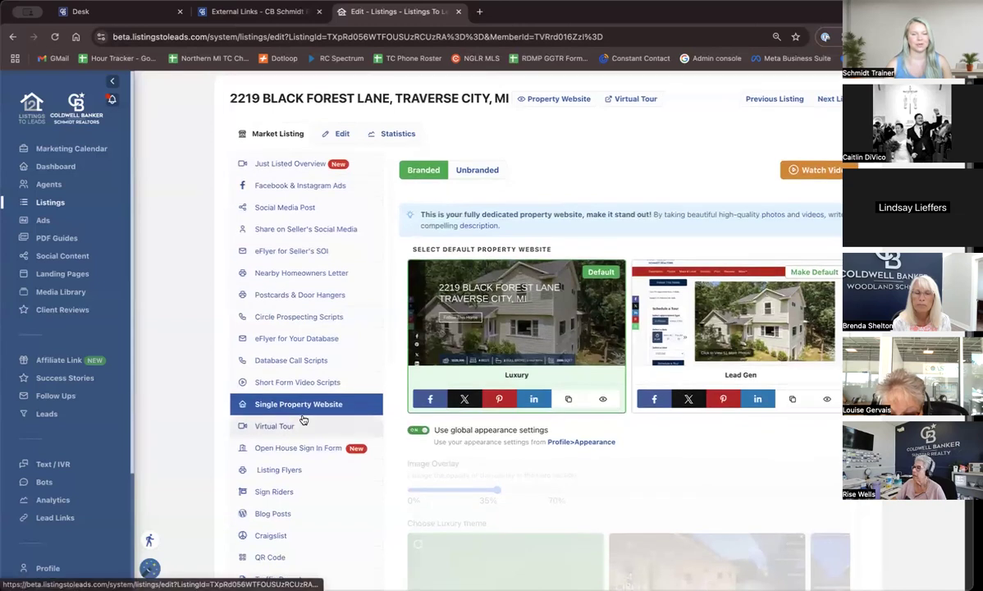
Step: View the listing's QR Code and check its available download formats without downloading one
scroll(301, 419, down, 2)
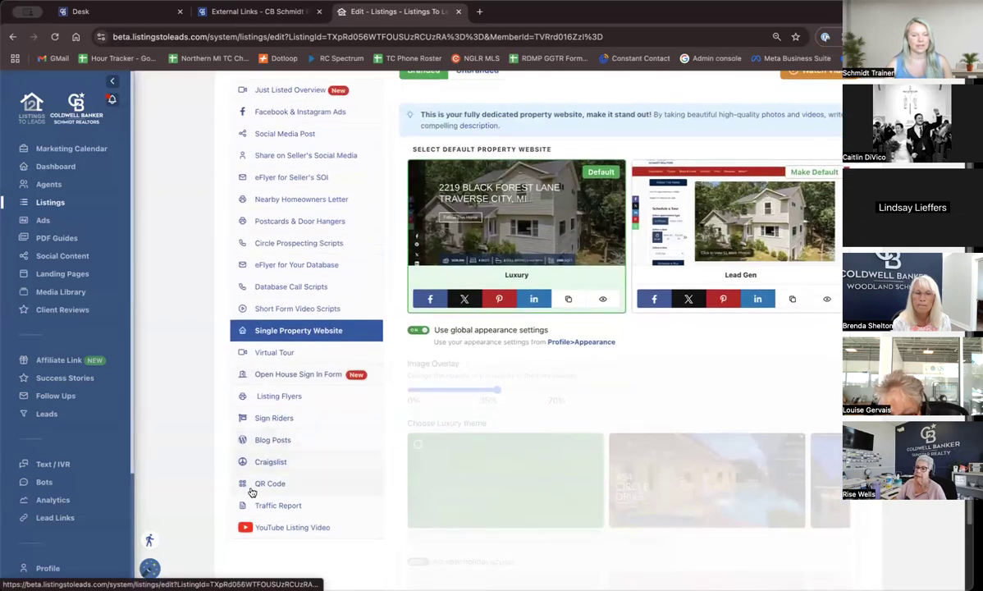
click(280, 489)
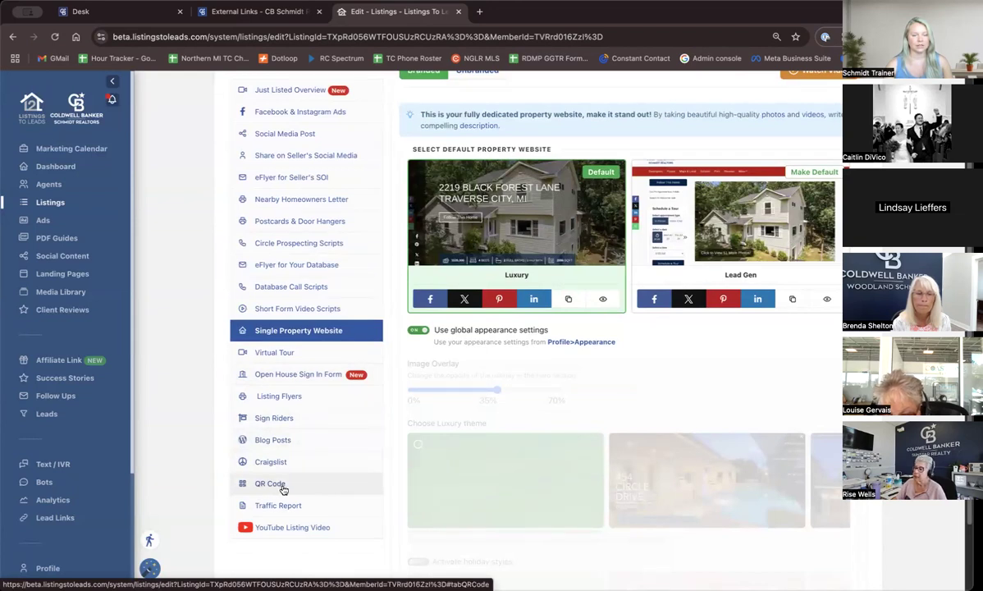
scroll(491, 380, up, 3)
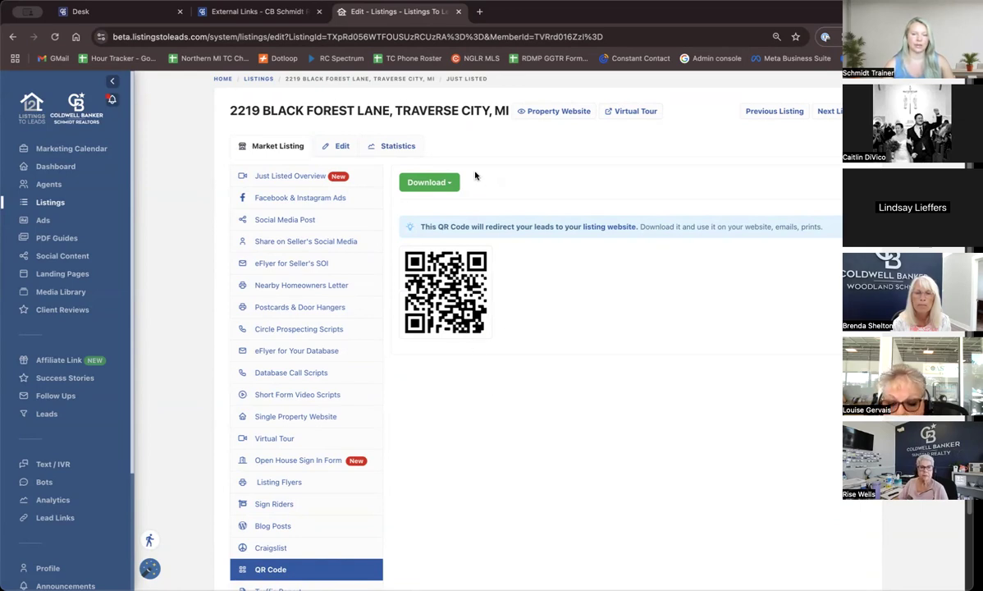
click(443, 183)
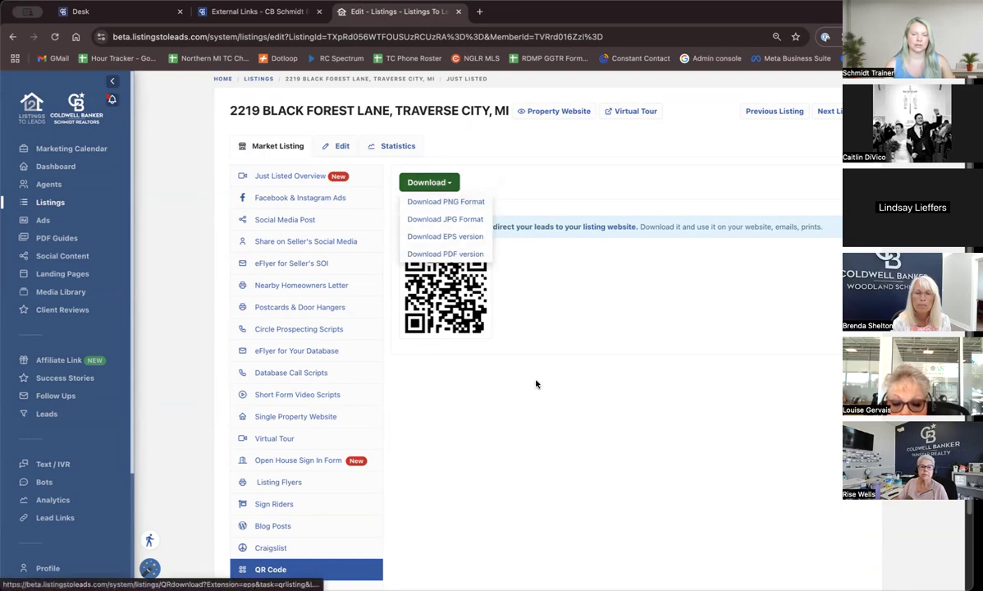
click(503, 410)
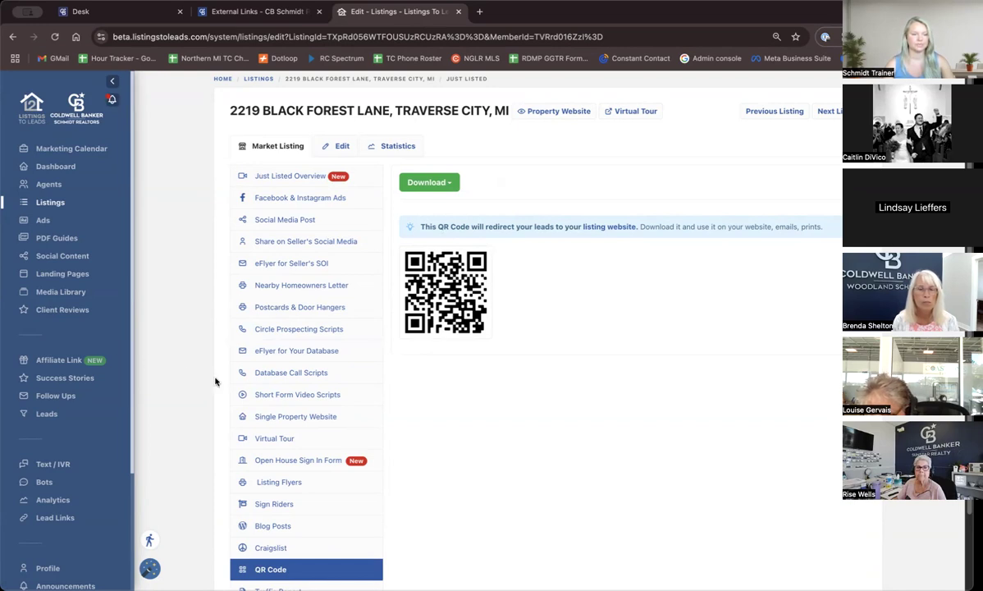
Step: Open the listing's Traffic Report and review its social media, advertising, property website, email and text message sections
scroll(246, 393, down, 2)
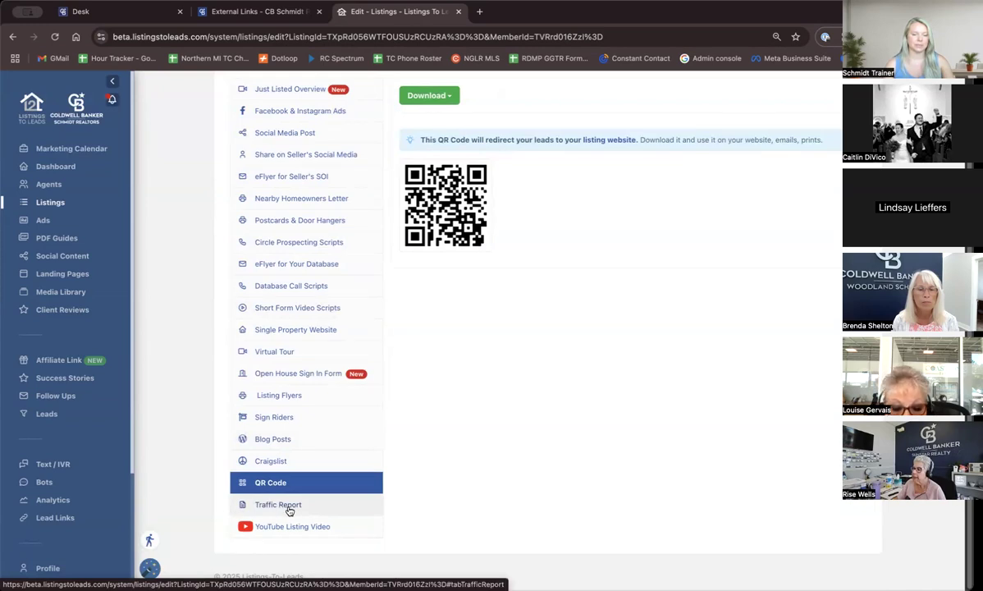
click(289, 507)
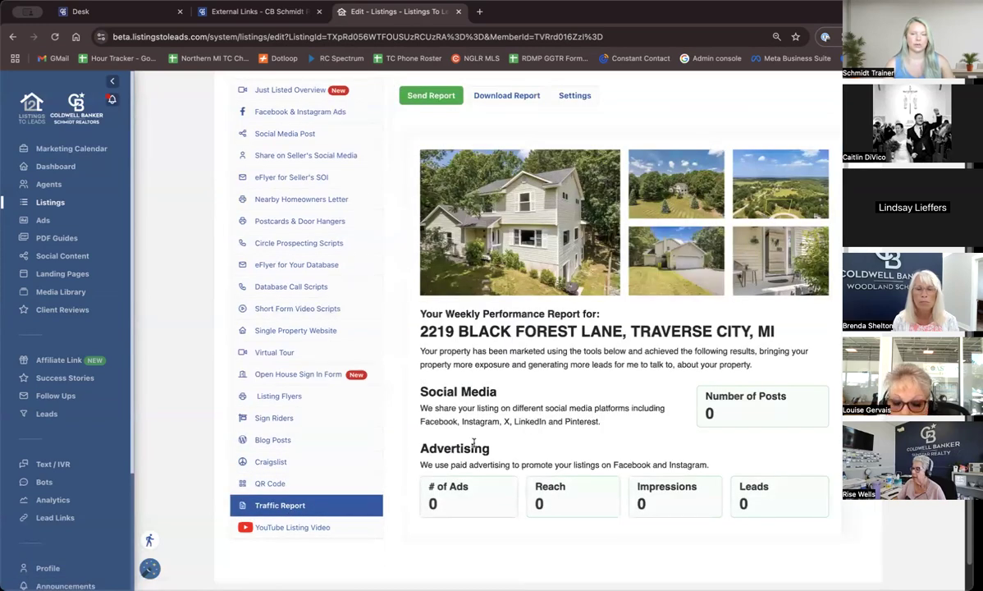
scroll(474, 445, down, 3)
scroll(473, 445, down, 1)
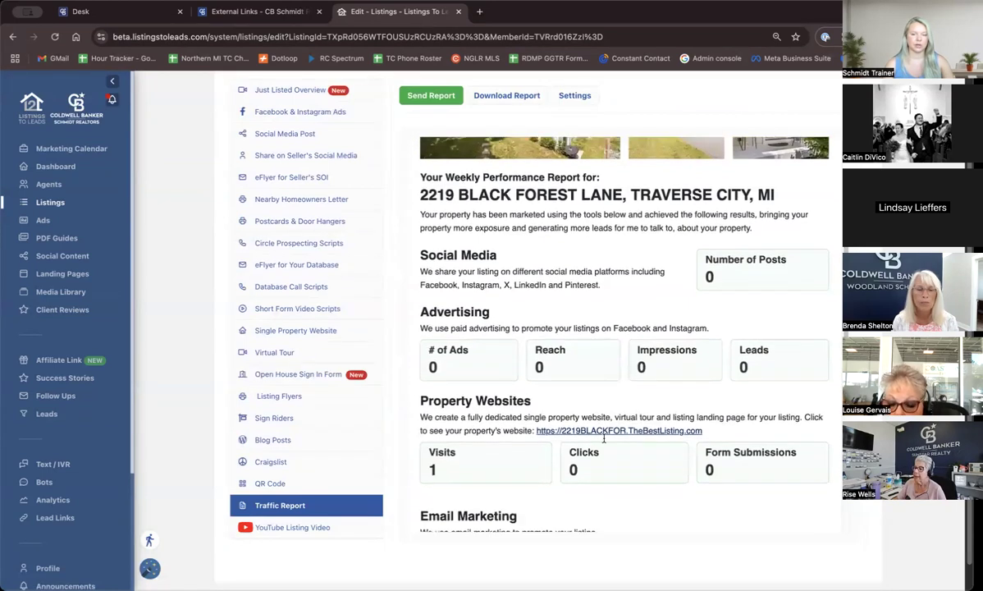
scroll(574, 441, down, 3)
scroll(604, 442, down, 2)
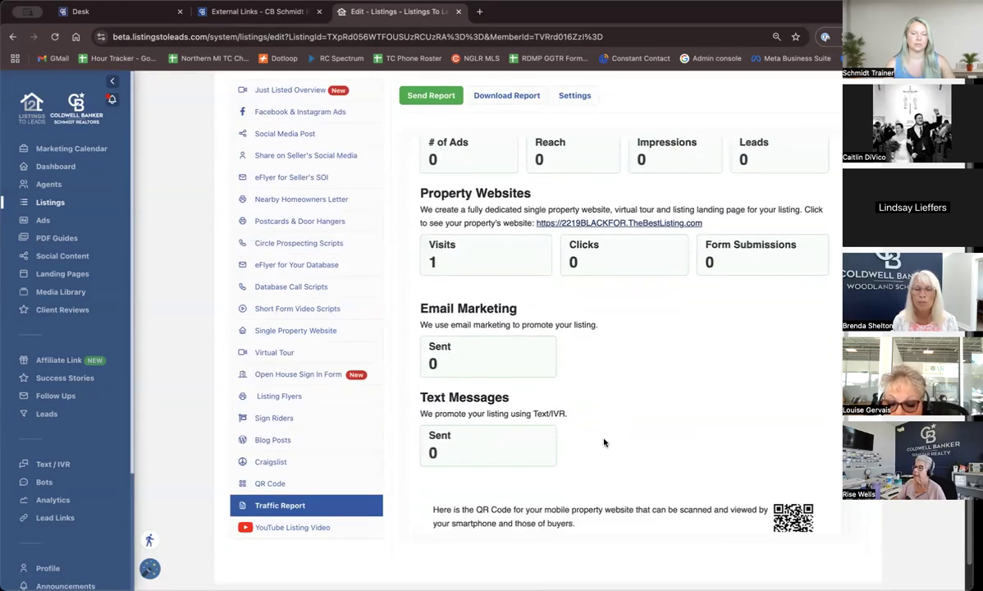
scroll(603, 442, down, 1)
scroll(604, 442, up, 7)
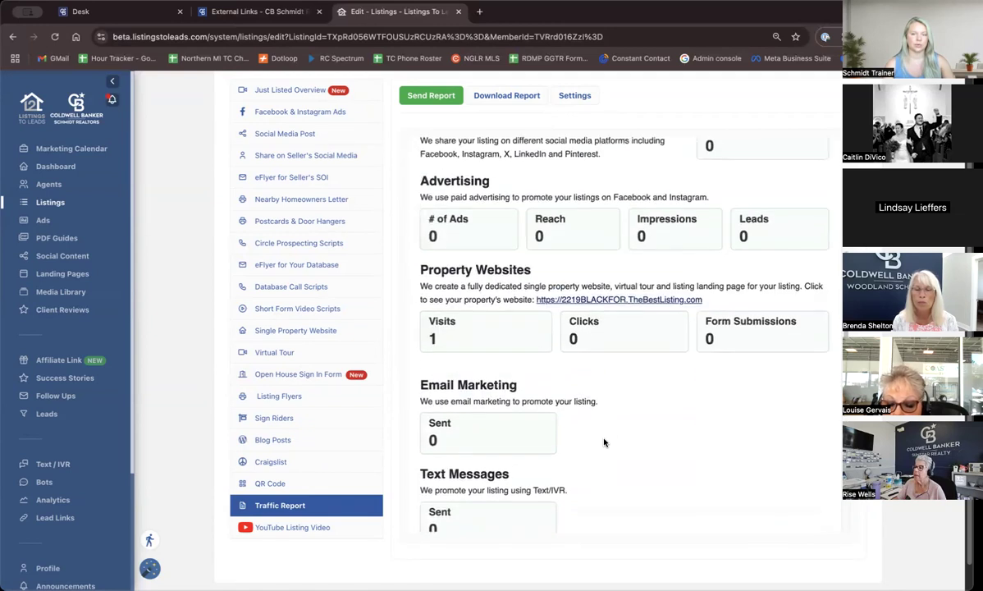
scroll(603, 442, up, 1)
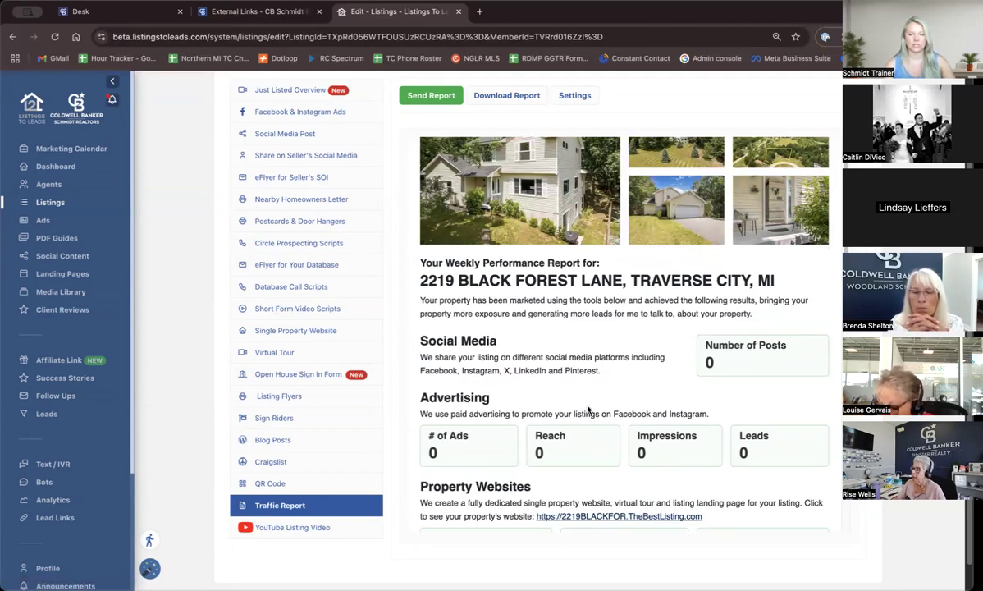
scroll(587, 409, down, 1)
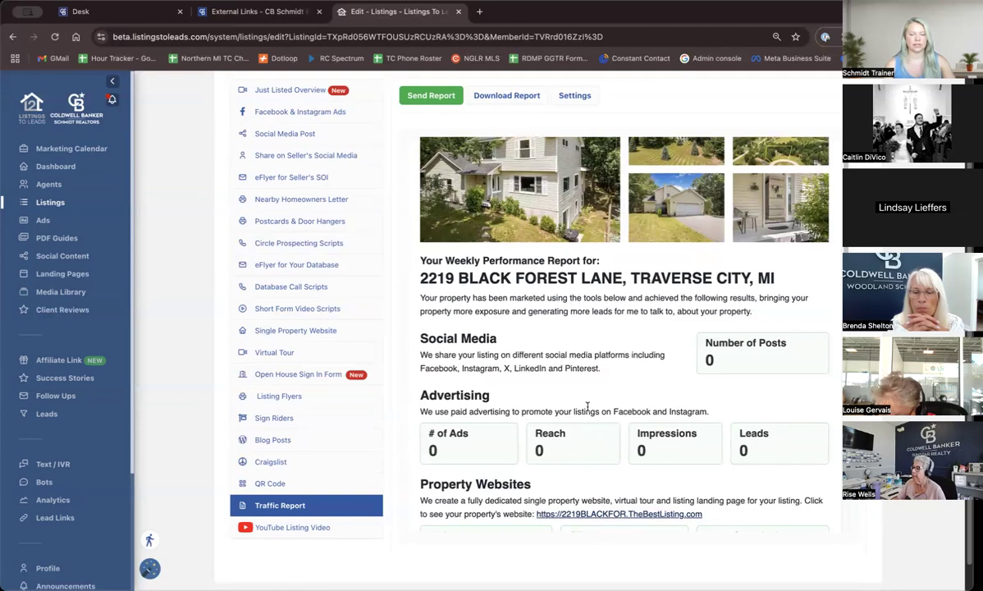
scroll(587, 405, down, 3)
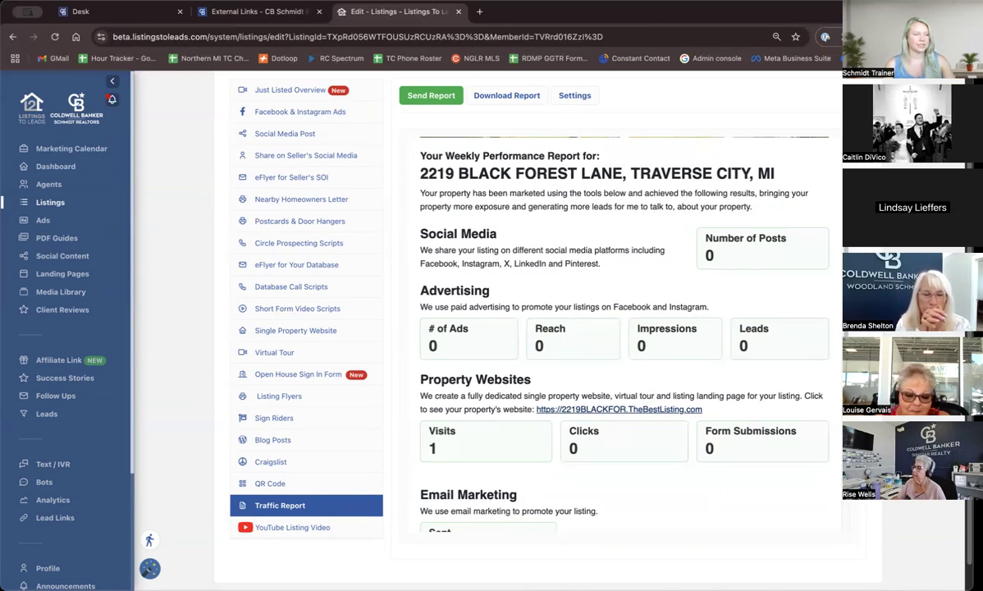
Step: Open Social Content, dismiss the introduction, and review the scheduled posts on the July 2025 calendar
click(63, 258)
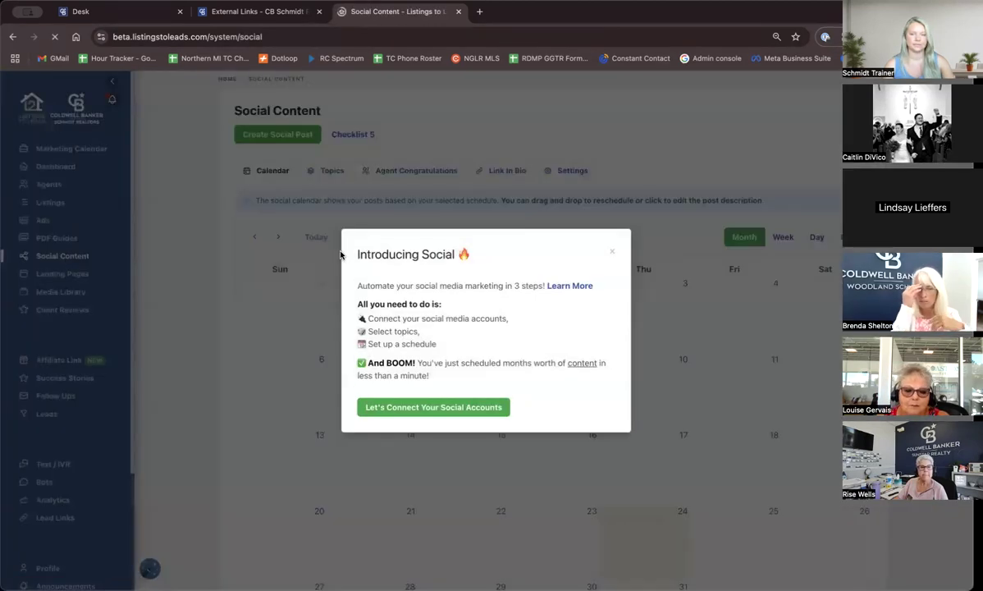
click(612, 251)
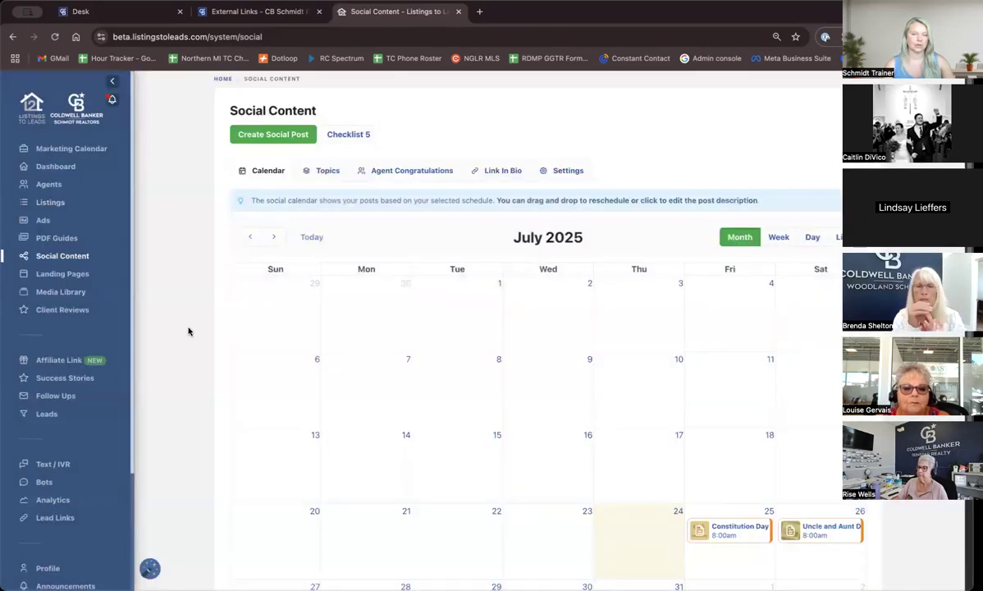
scroll(188, 330, down, 1)
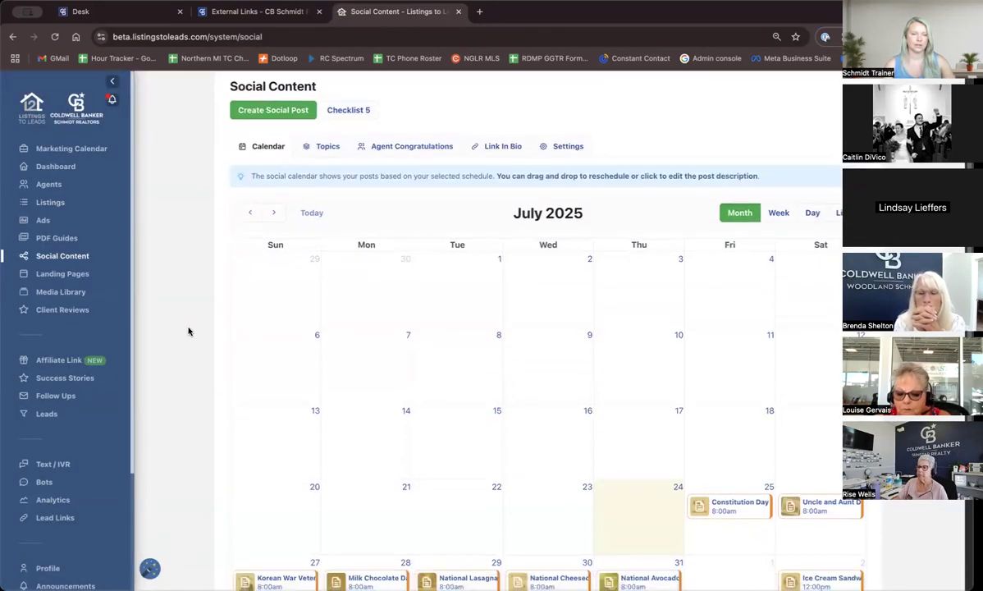
scroll(188, 331, down, 3)
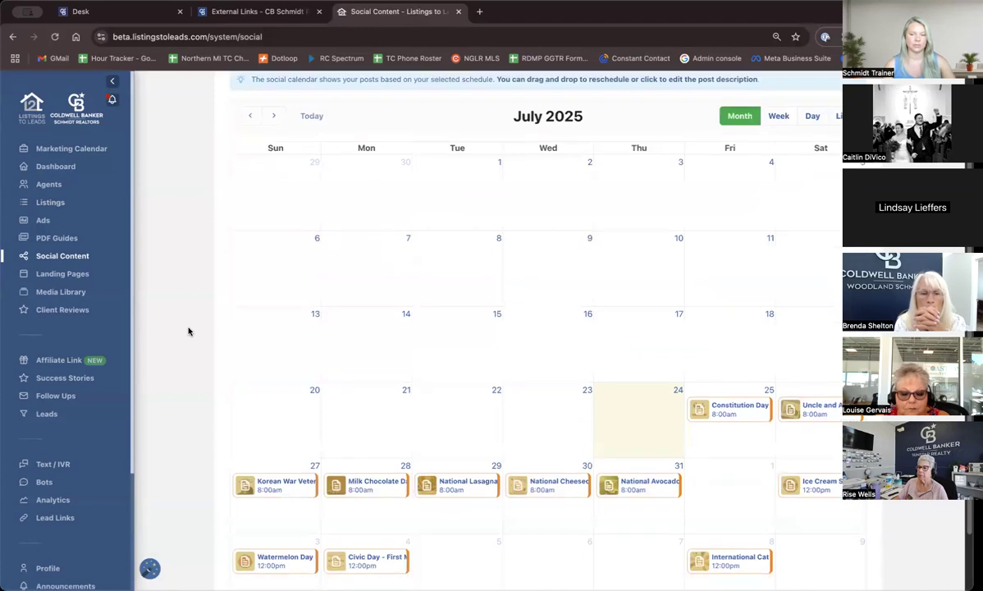
scroll(188, 331, down, 1)
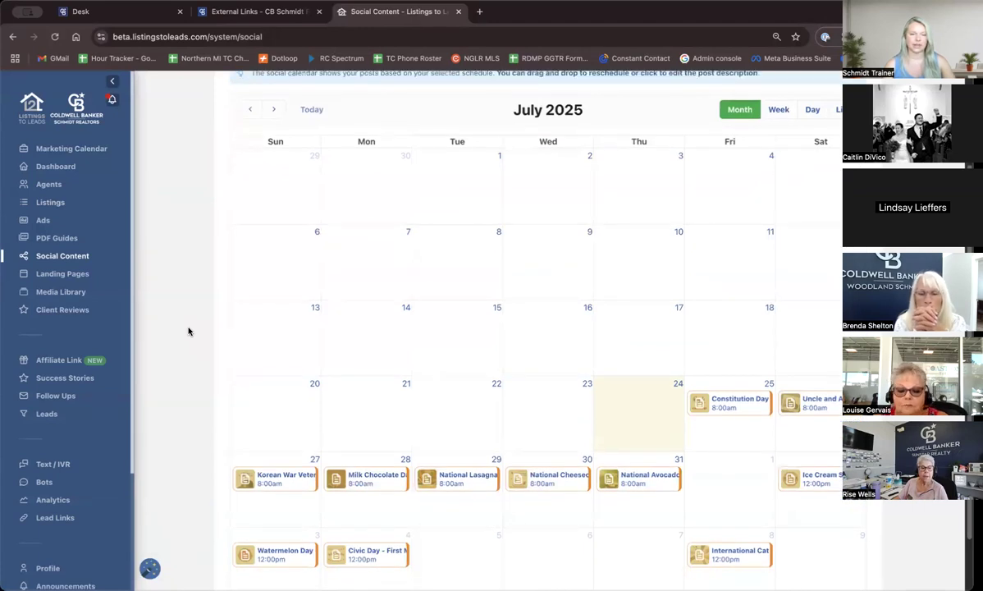
scroll(188, 330, down, 2)
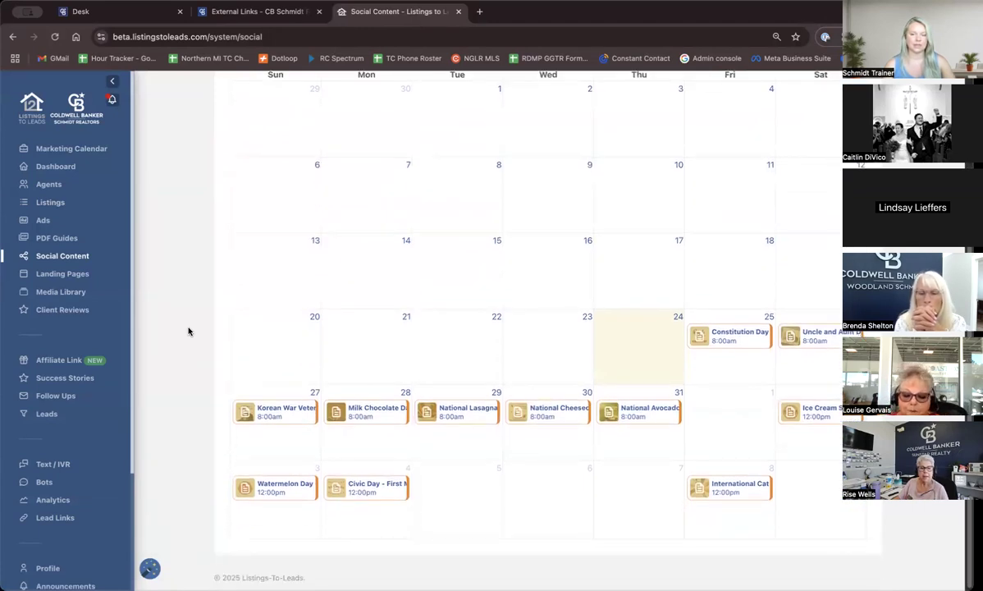
scroll(476, 333, up, 5)
scroll(476, 335, up, 1)
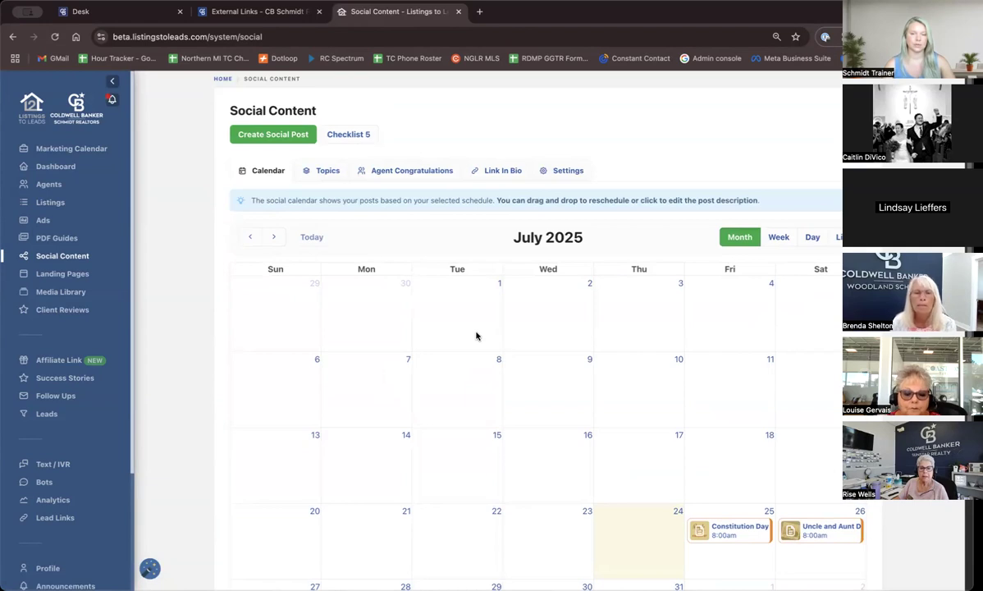
Step: Review the posts scheduled on the social calendar for late July and early August 2025
scroll(476, 335, down, 2)
scroll(476, 336, down, 2)
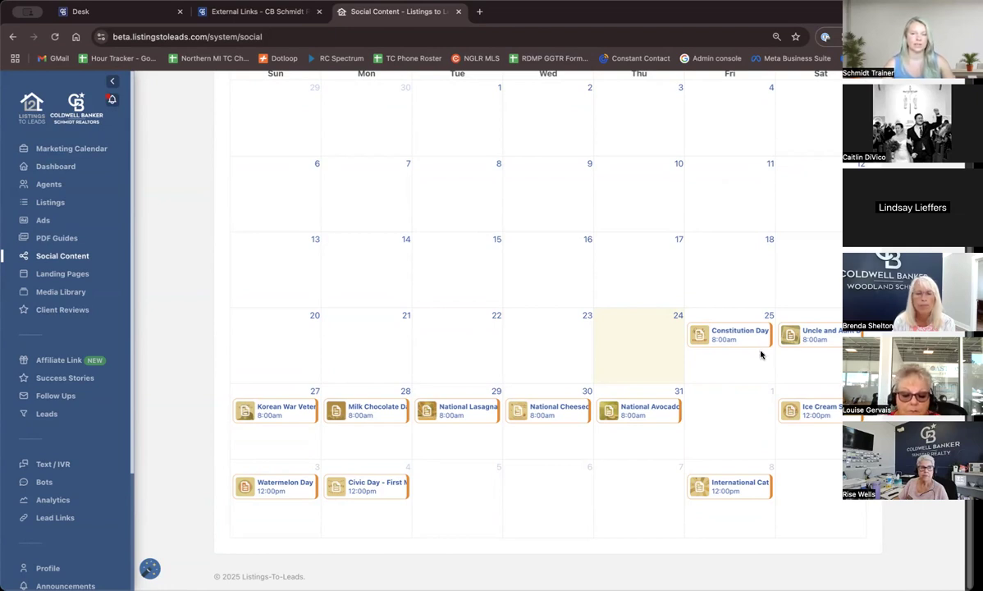
scroll(661, 355, up, 3)
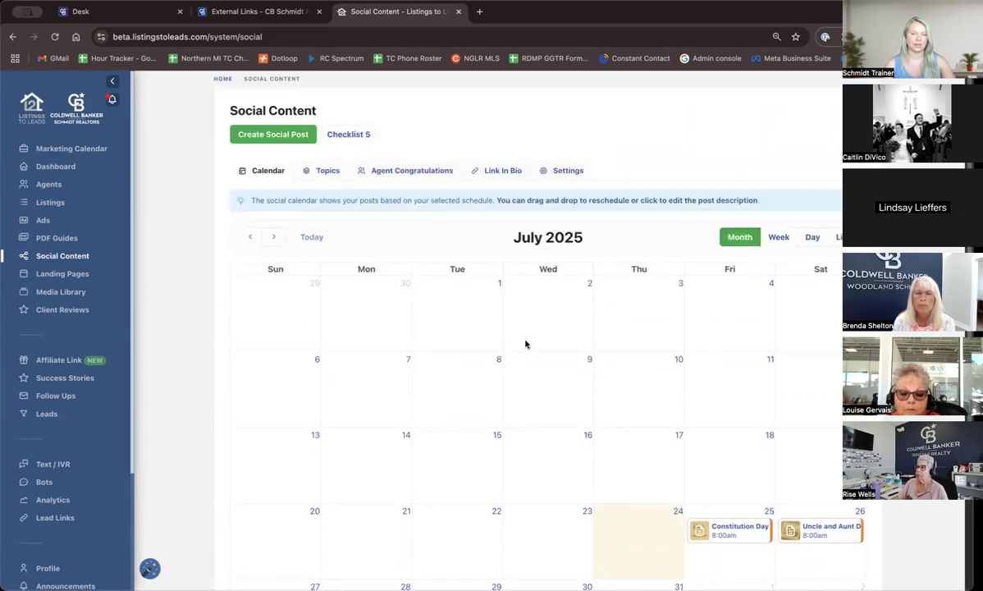
Step: Open the social post topics and browse every category from PDF Guides and Holidays through Real Estate
click(316, 172)
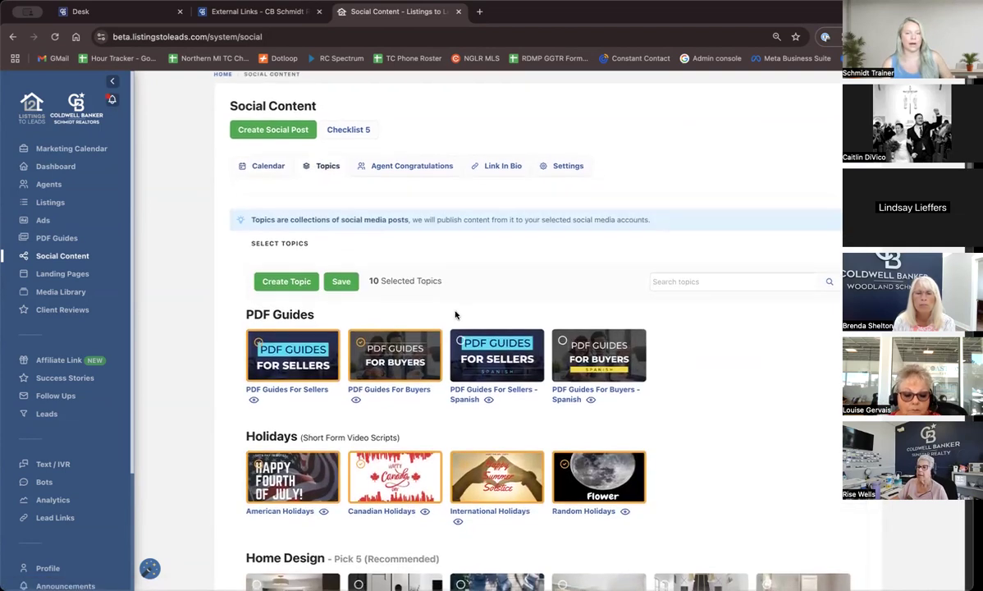
scroll(453, 316, down, 4)
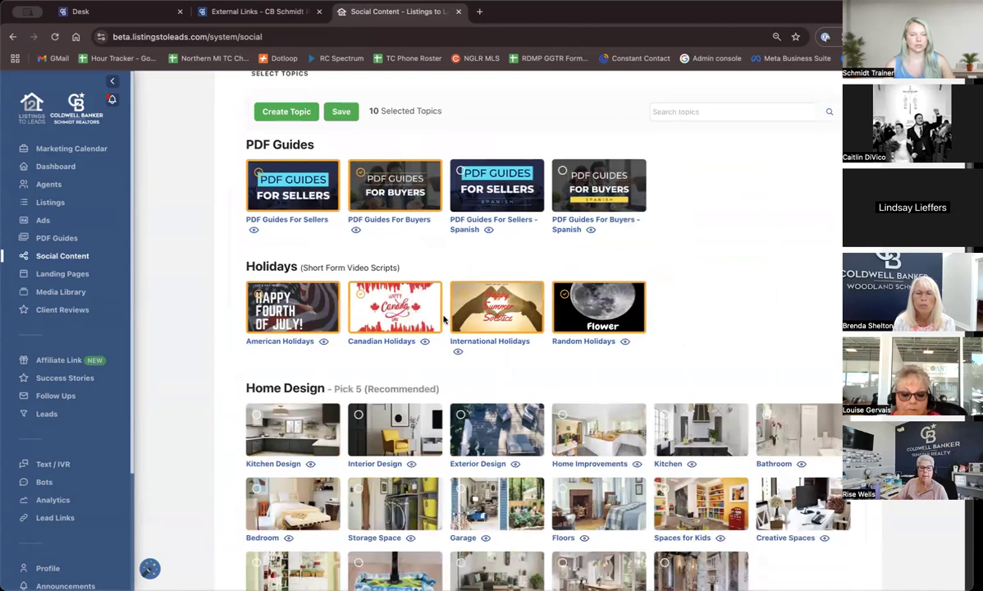
scroll(444, 320, down, 5)
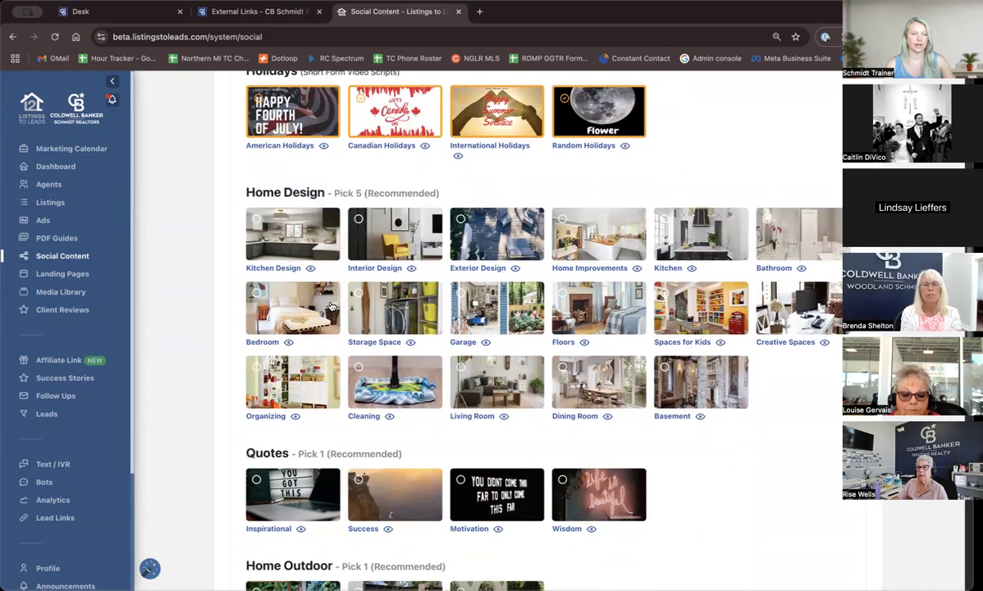
scroll(584, 345, down, 2)
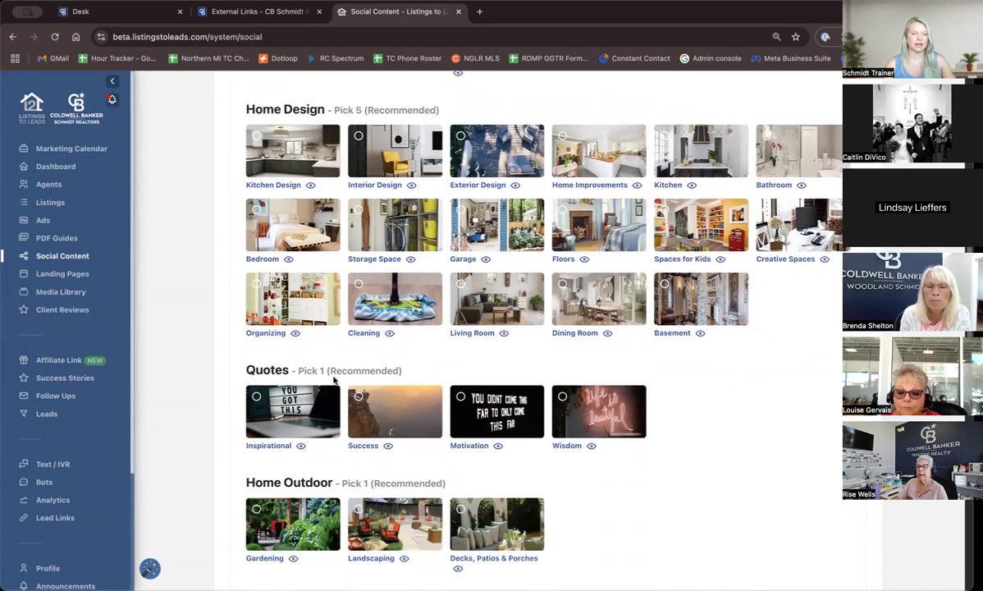
scroll(334, 382, down, 6)
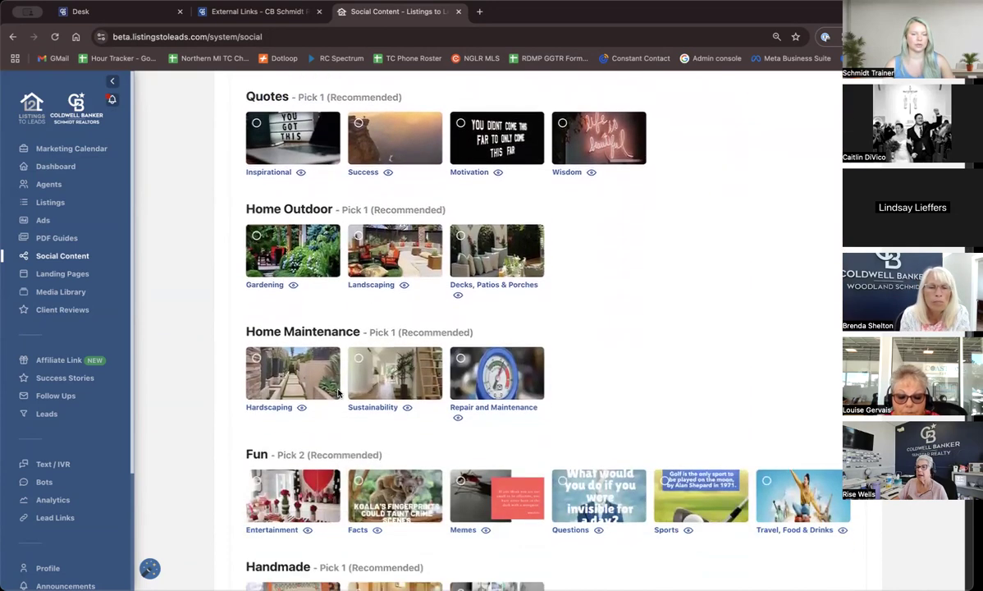
scroll(337, 392, down, 4)
scroll(337, 391, down, 3)
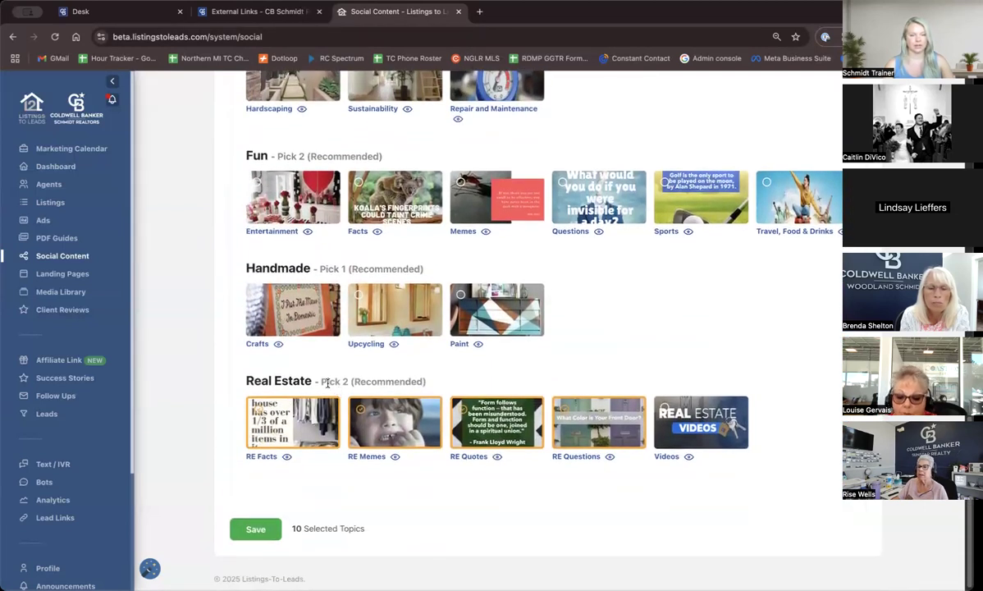
Step: Select the Upcycling, Memes and Sustainability topics for social posting
scroll(327, 382, up, 2)
click(390, 410)
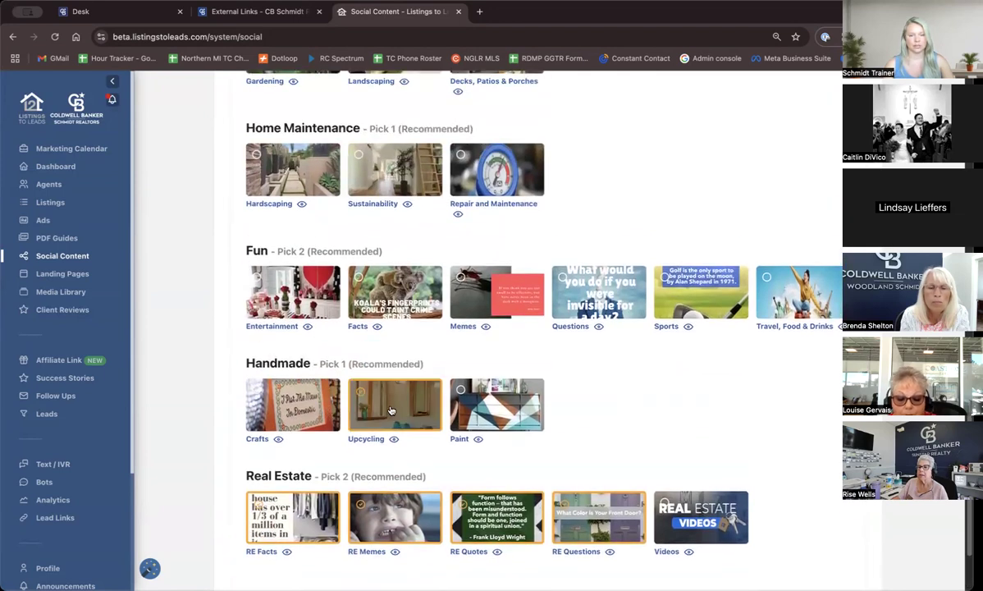
click(494, 302)
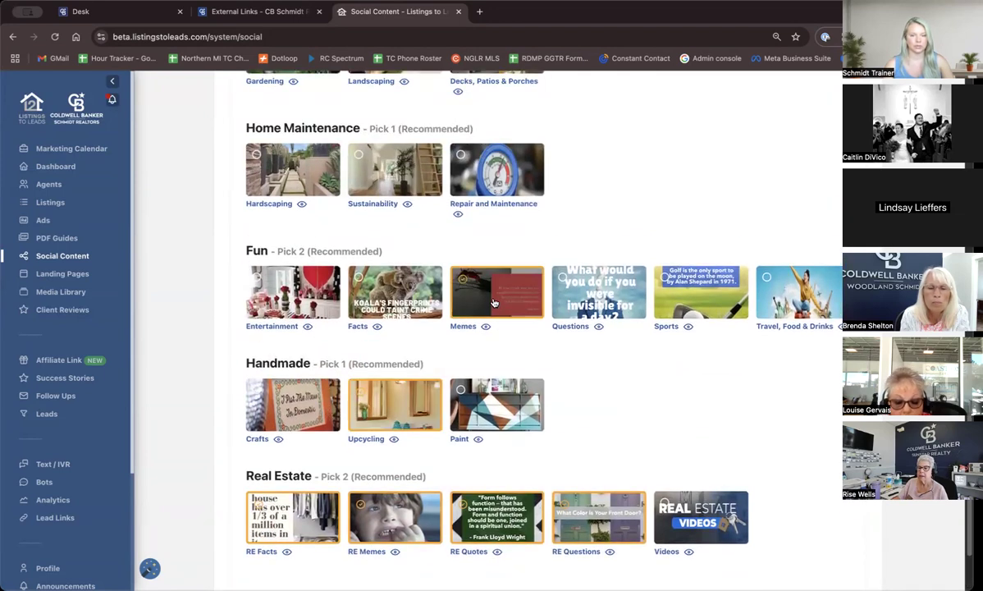
scroll(459, 287, up, 1)
click(400, 222)
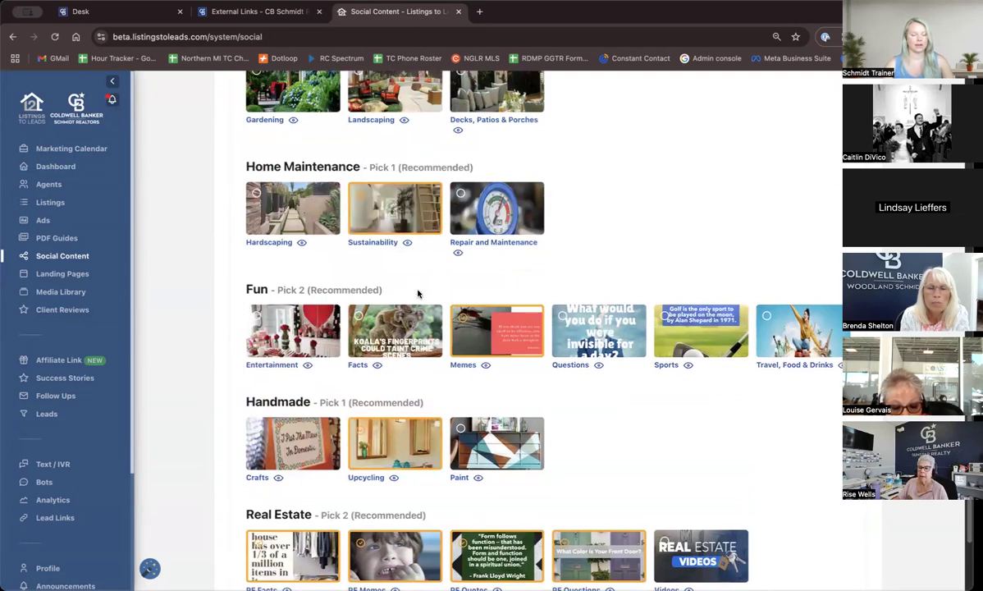
scroll(410, 303, up, 8)
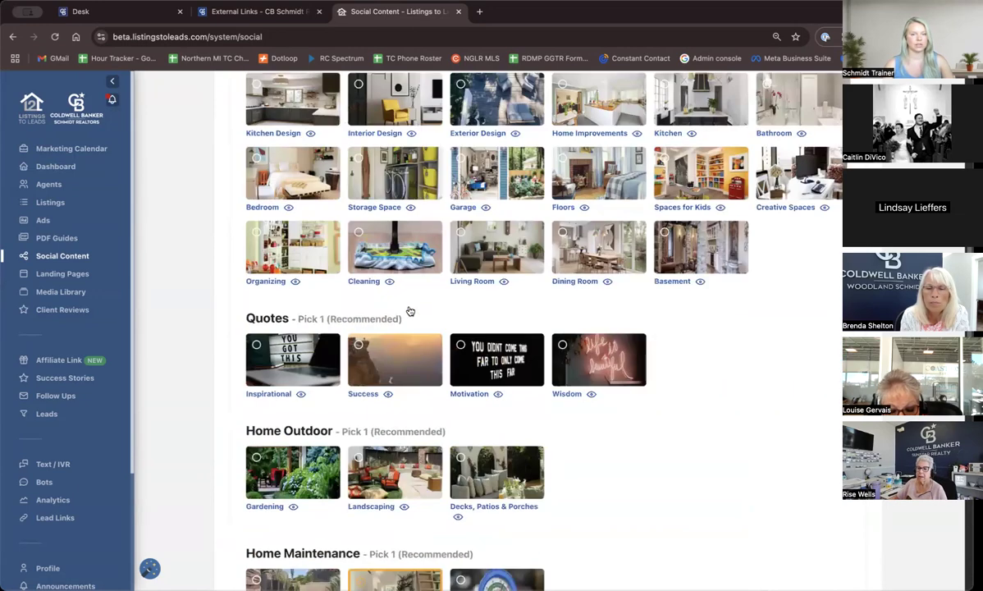
scroll(410, 310, up, 10)
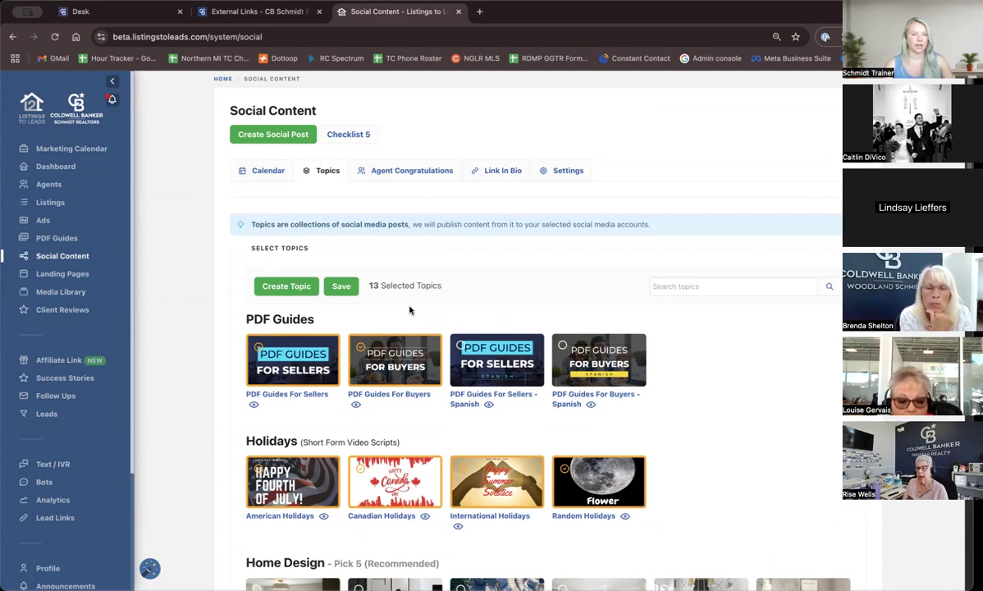
Step: Open the Social Content settings and review the posting schedule's preferred days and the available publishing times
click(564, 172)
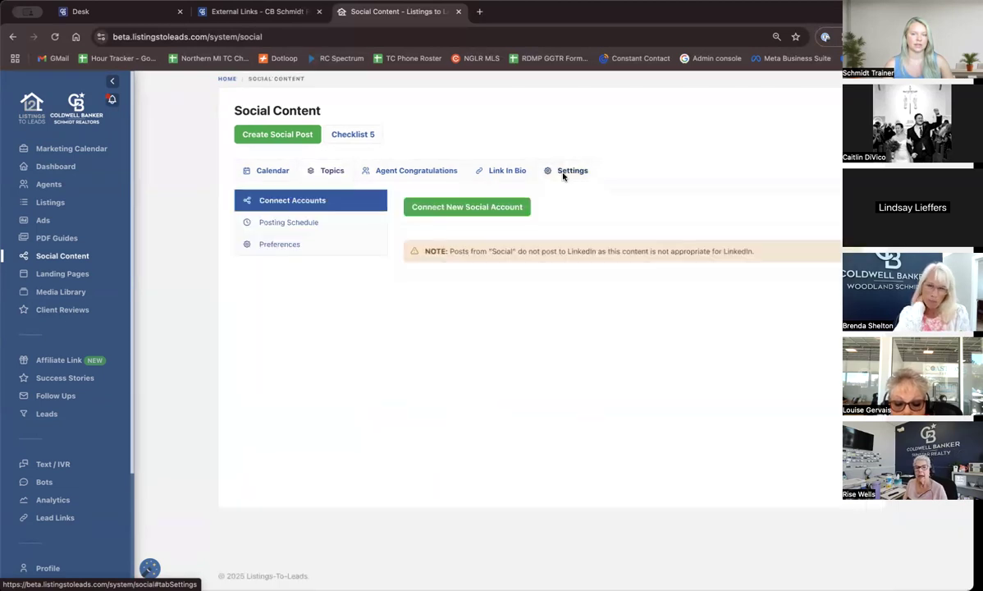
click(298, 224)
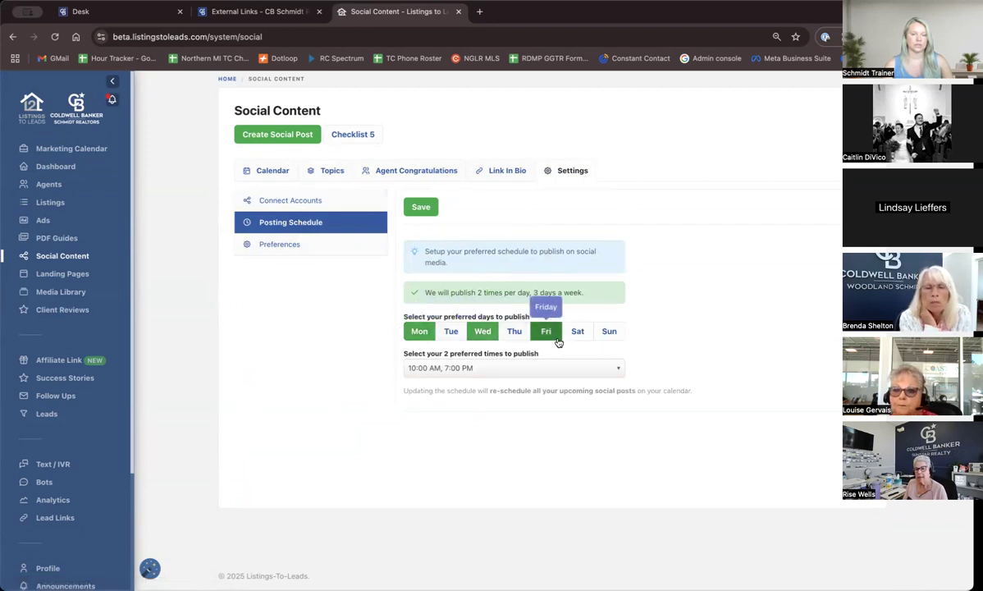
click(514, 370)
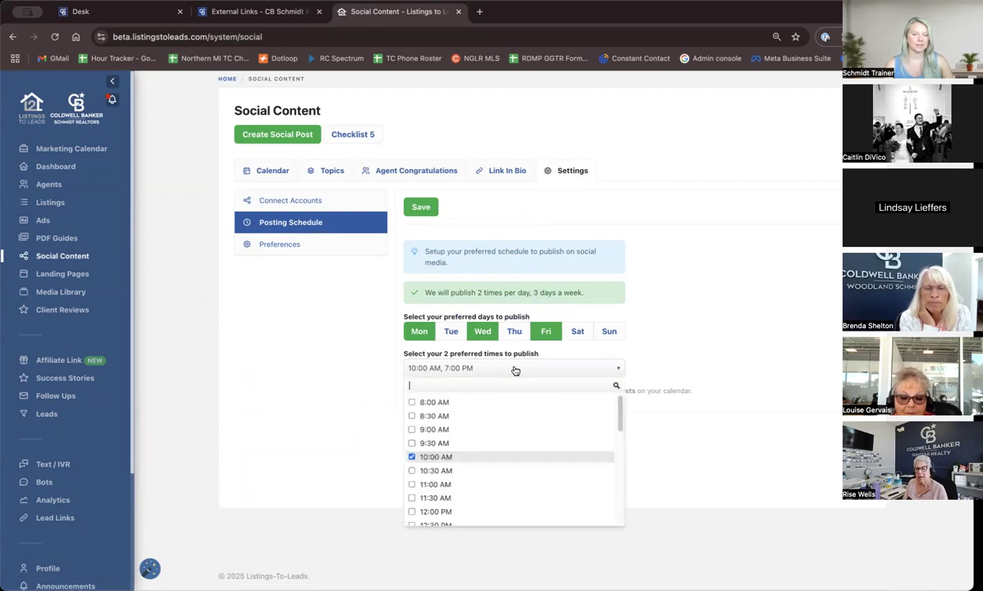
click(347, 349)
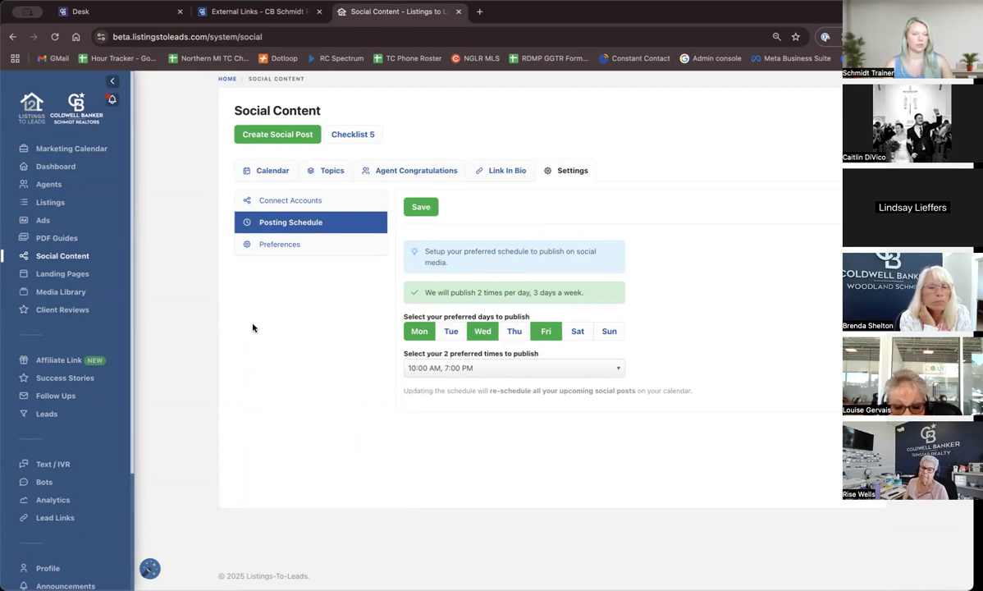
Step: Open Landing Pages and review the existing buyer and seller landing pages
click(64, 277)
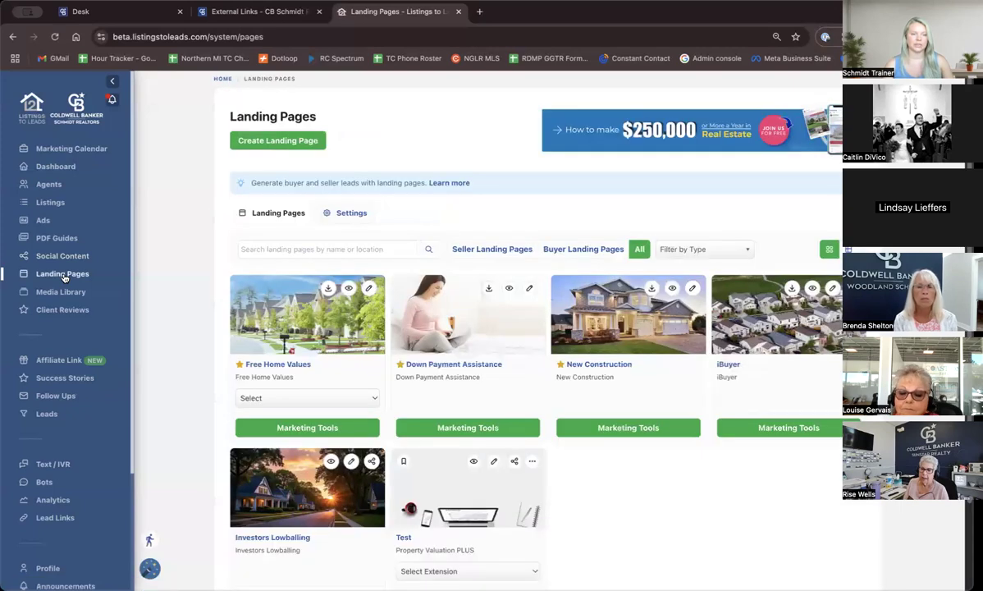
scroll(160, 313, down, 1)
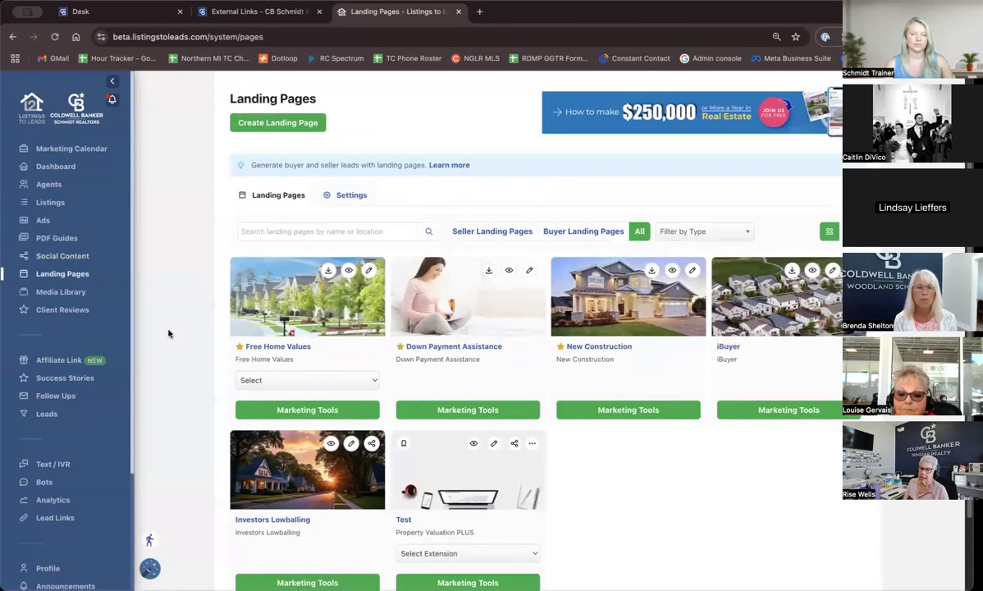
scroll(175, 336, up, 1)
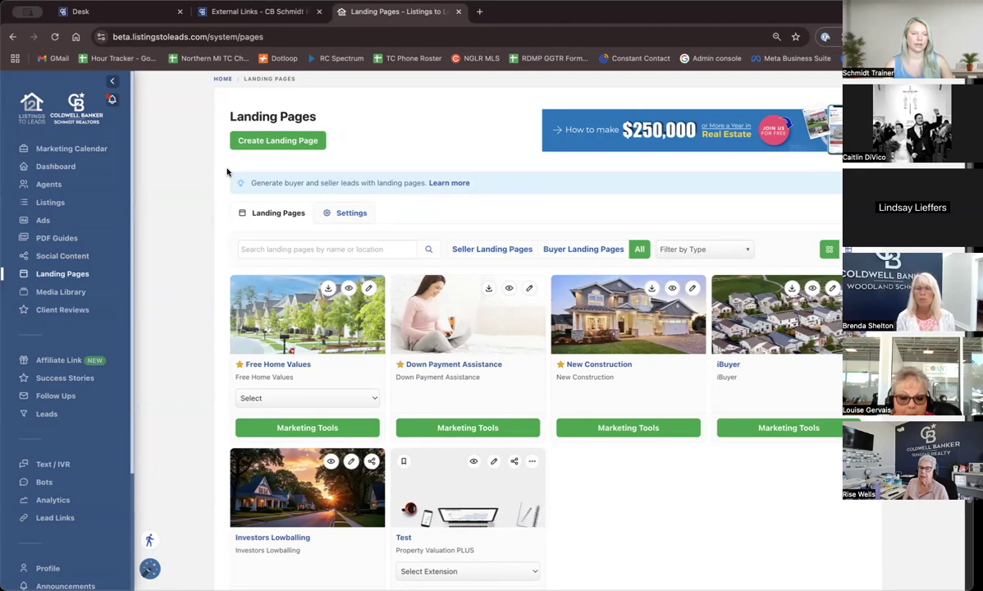
Step: Create a Property Valuation PLUS landing page named Traverse City, without assigning an IVR extension
click(281, 144)
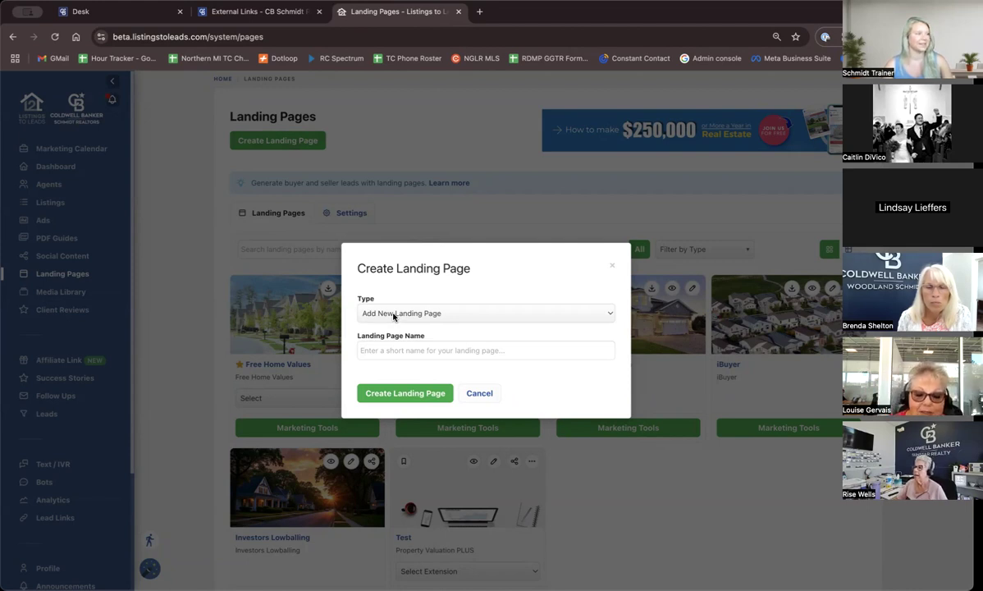
click(456, 319)
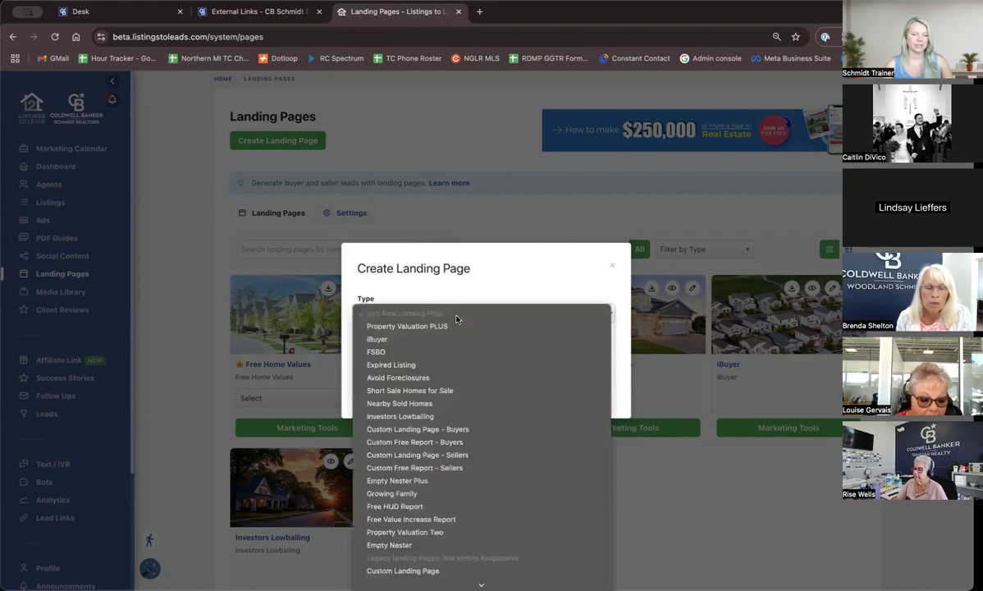
scroll(440, 400, down, 3)
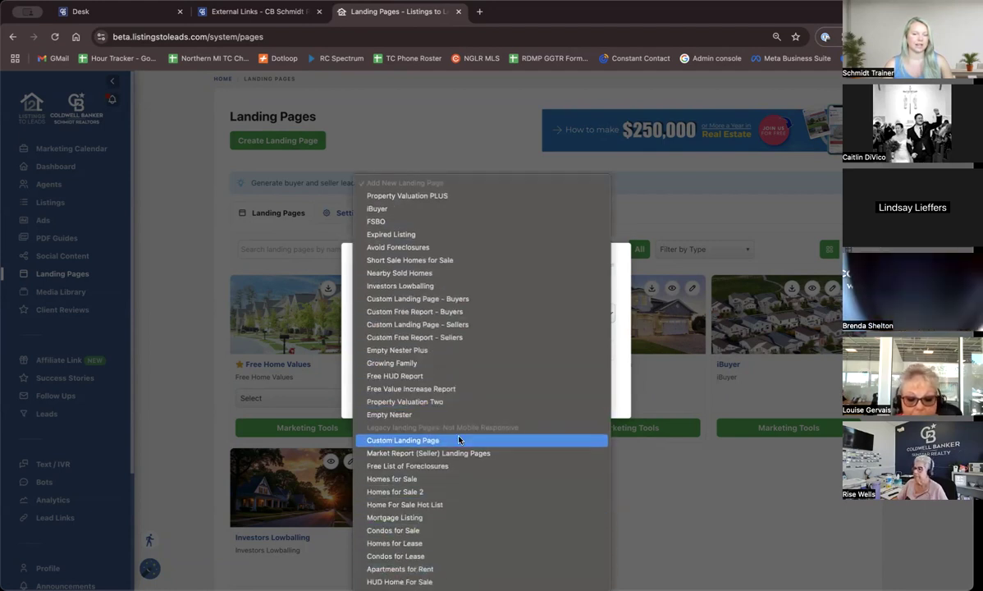
click(414, 196)
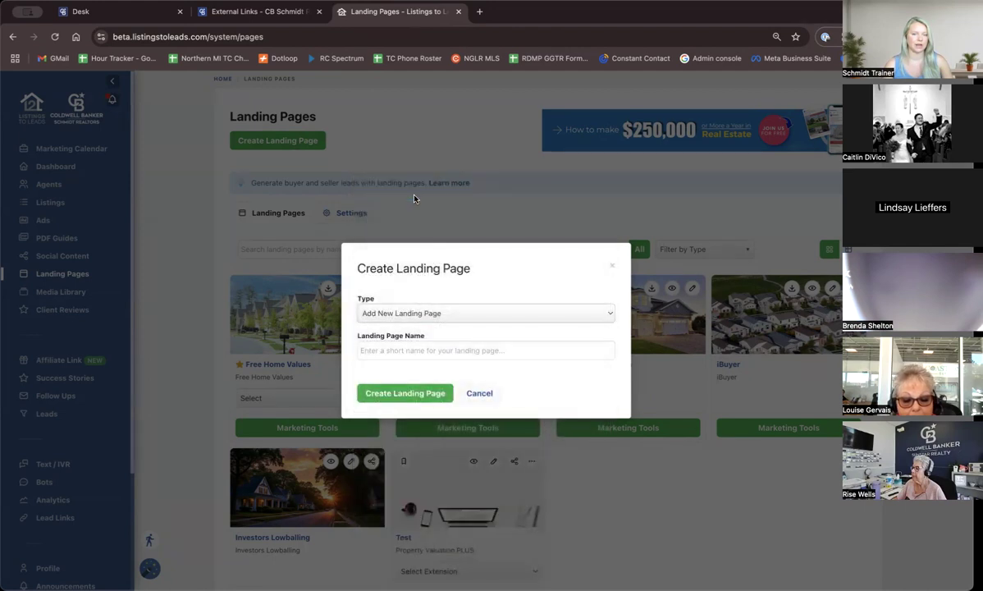
click(453, 336)
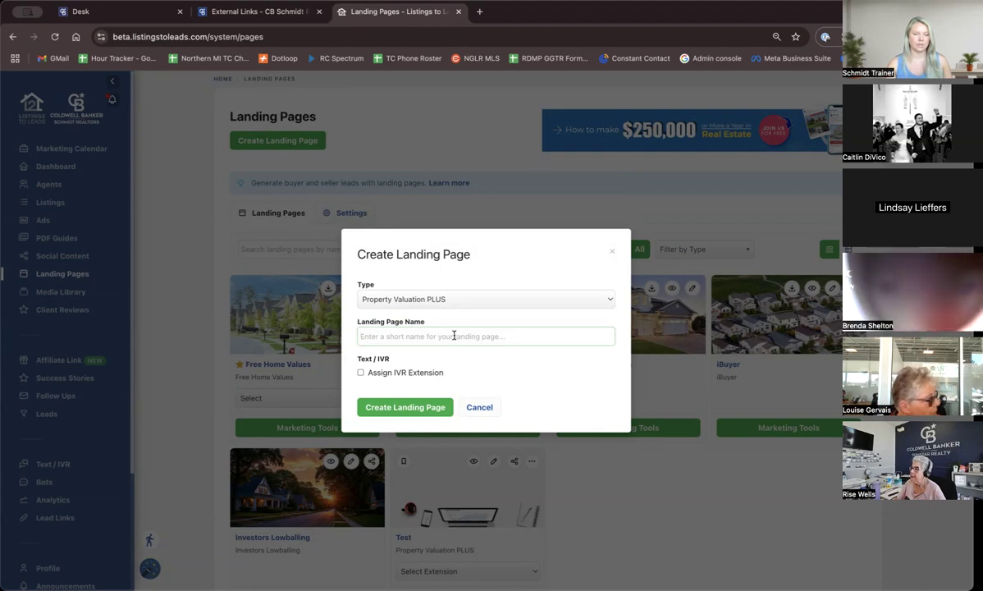
click(454, 336)
text(Traverse City)
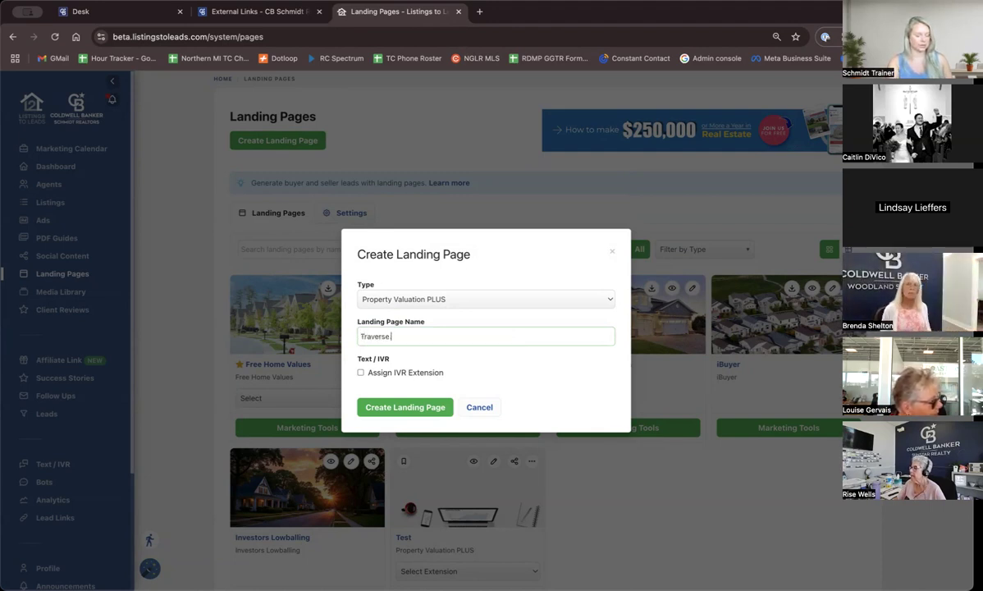
click(431, 409)
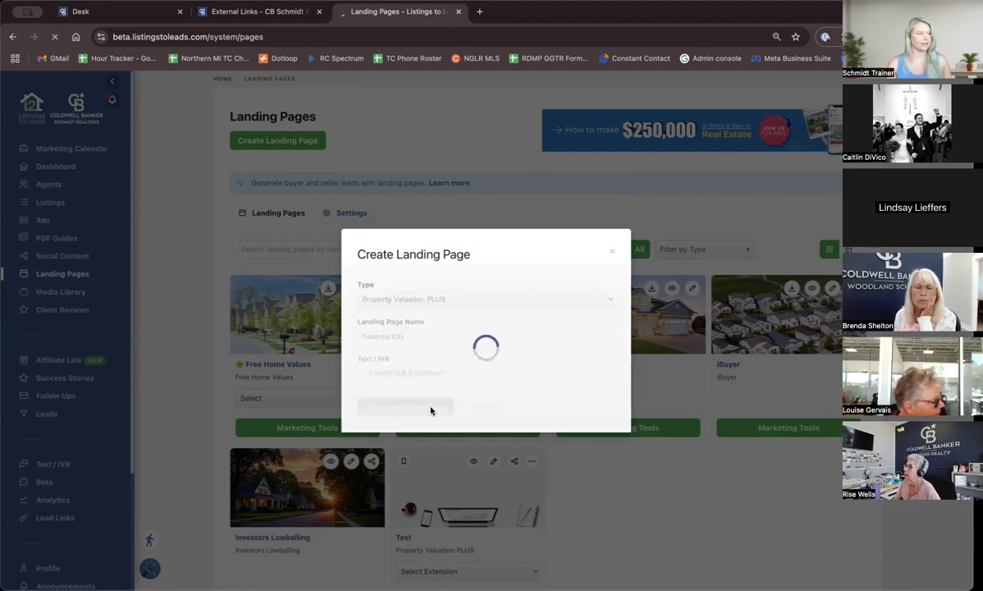
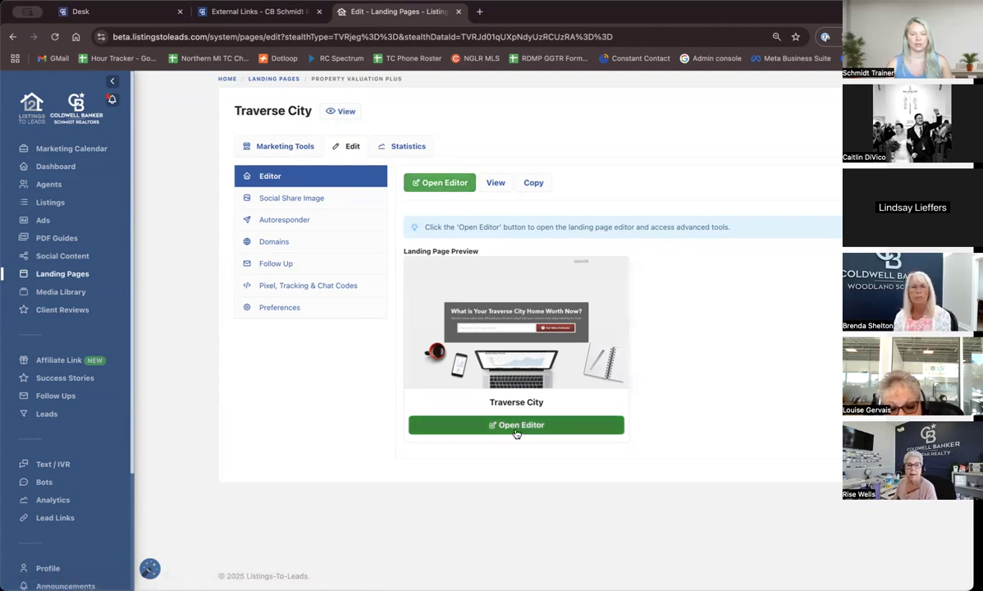
Step: Open the Traverse City page in the landing page editor and replace its background with the porch photo 100310_44347026 from My Files
click(438, 183)
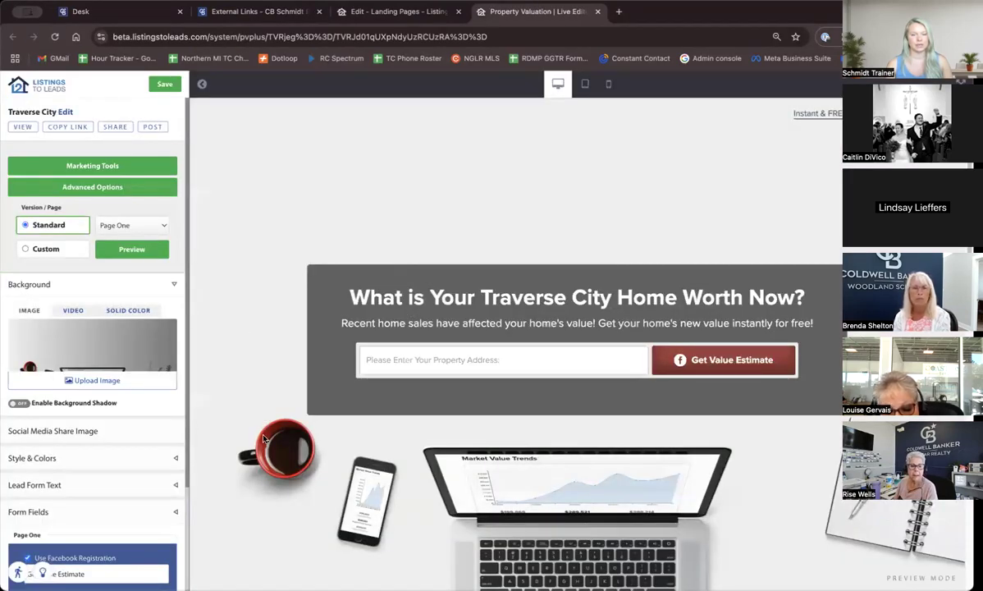
scroll(263, 438, down, 1)
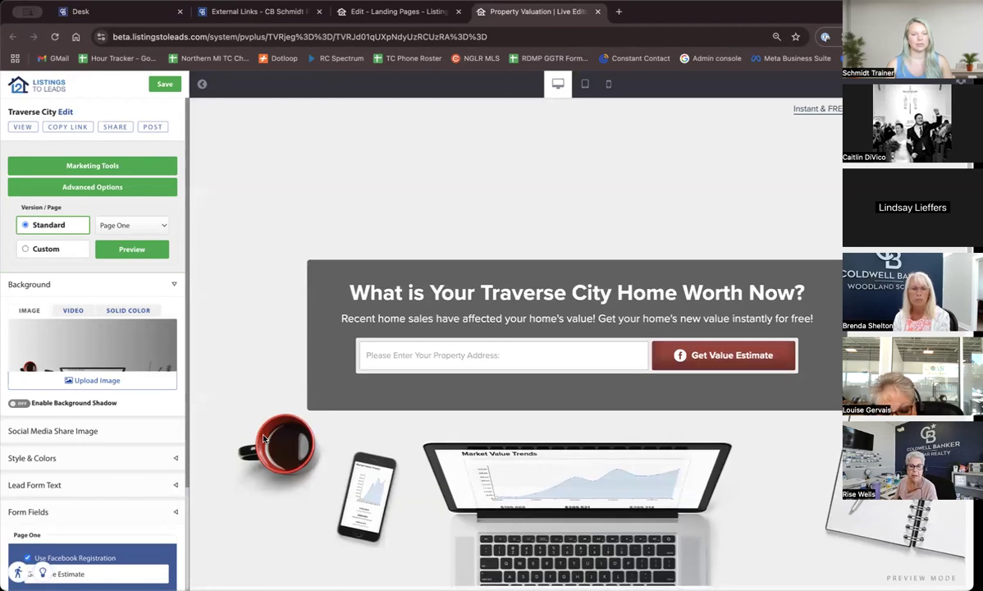
scroll(264, 438, down, 1)
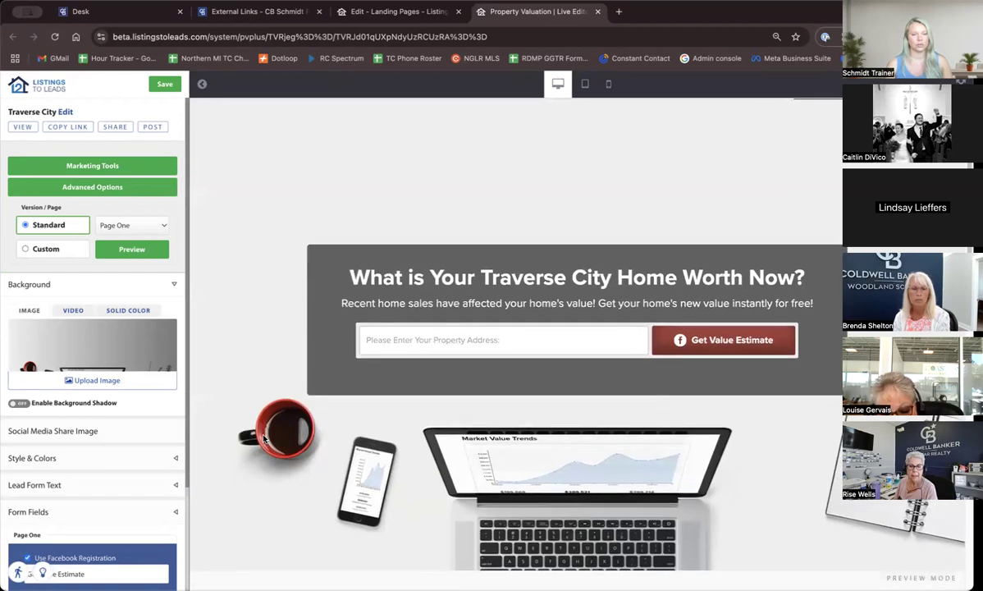
click(90, 381)
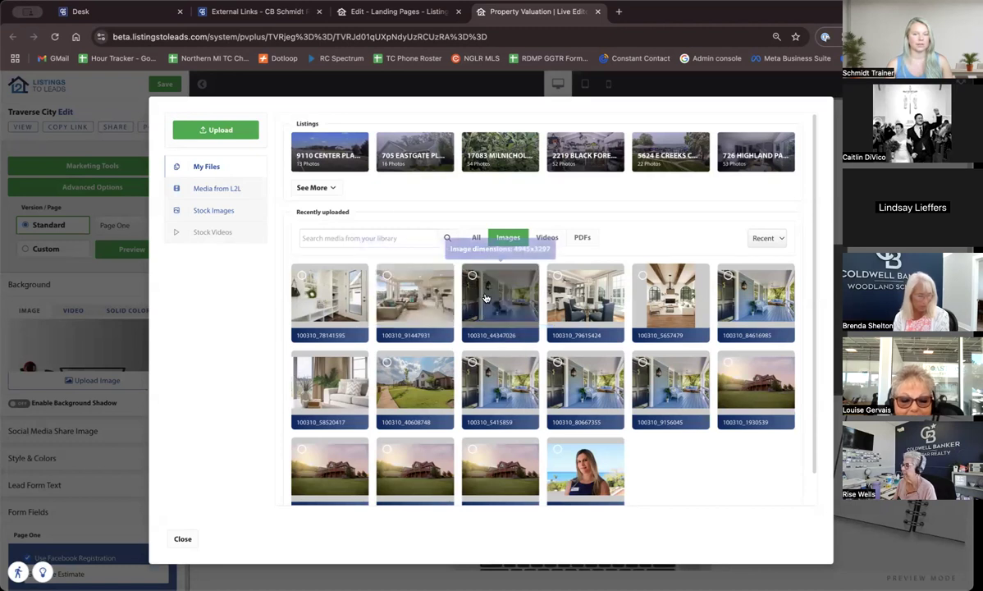
click(484, 298)
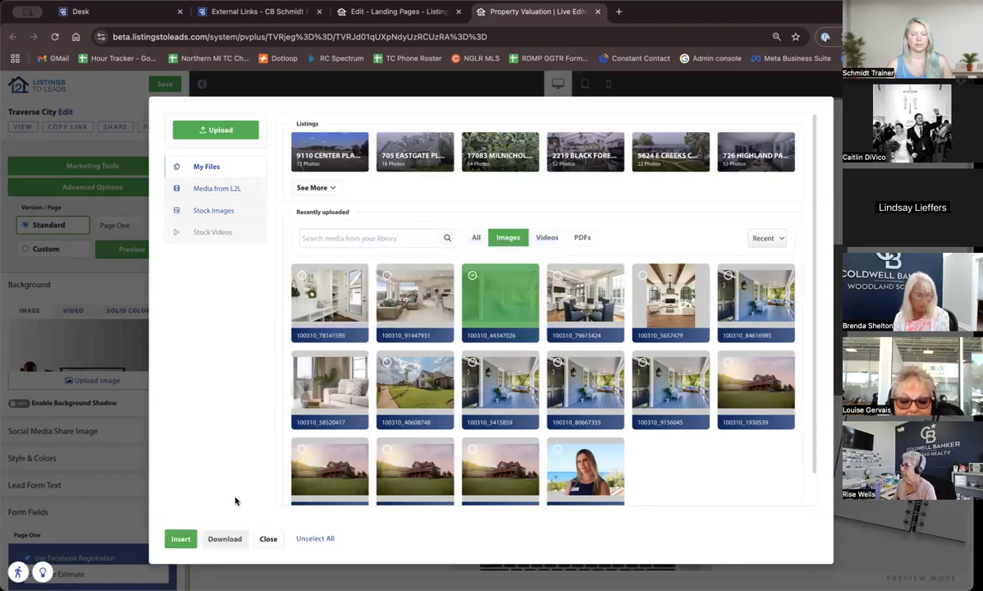
click(181, 538)
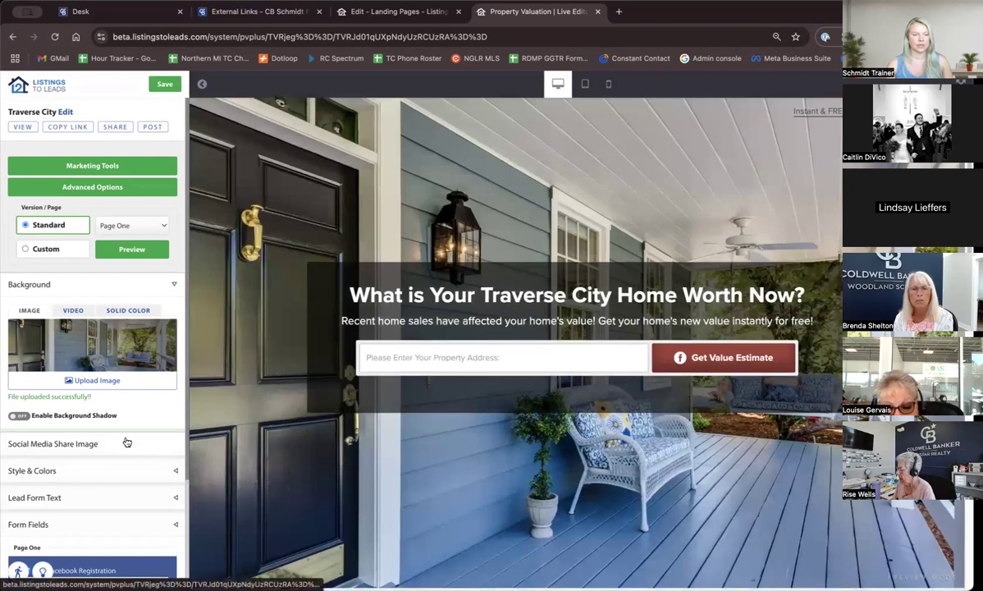
scroll(127, 443, down, 5)
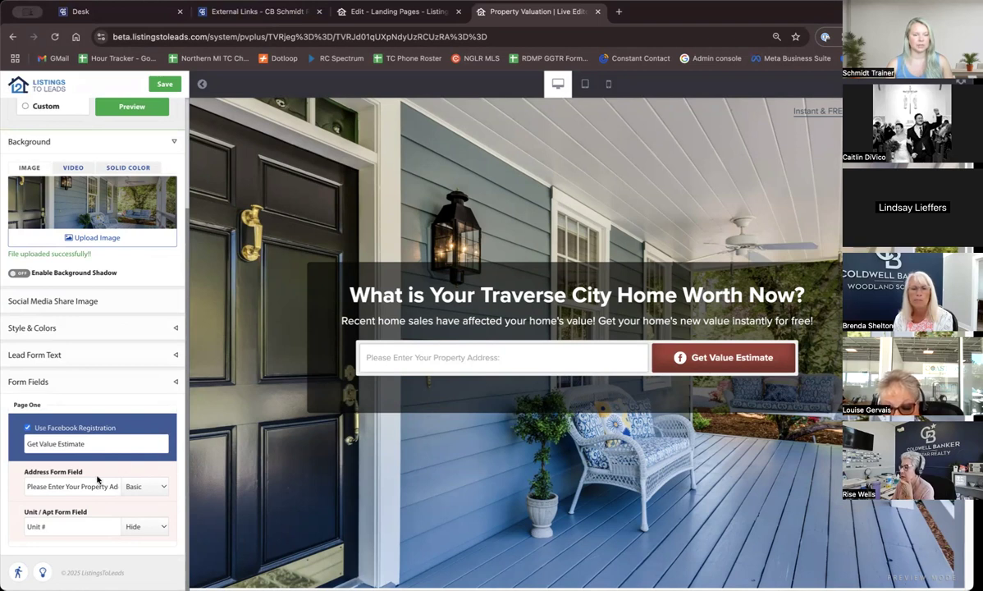
Step: Preview the Traverse City landing page's Pricing page and Page Two, and review their form fields
scroll(83, 487, up, 3)
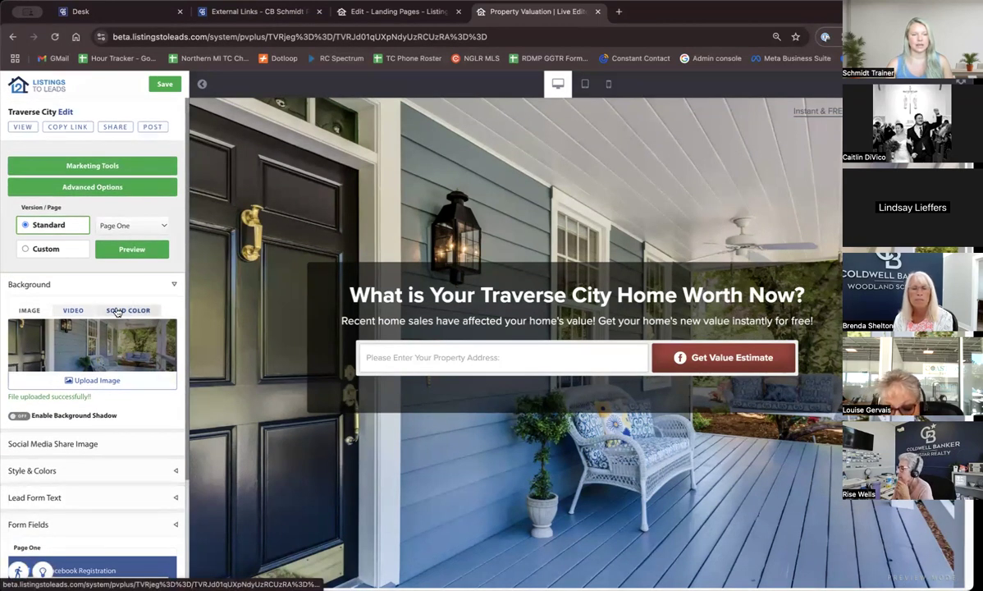
click(133, 225)
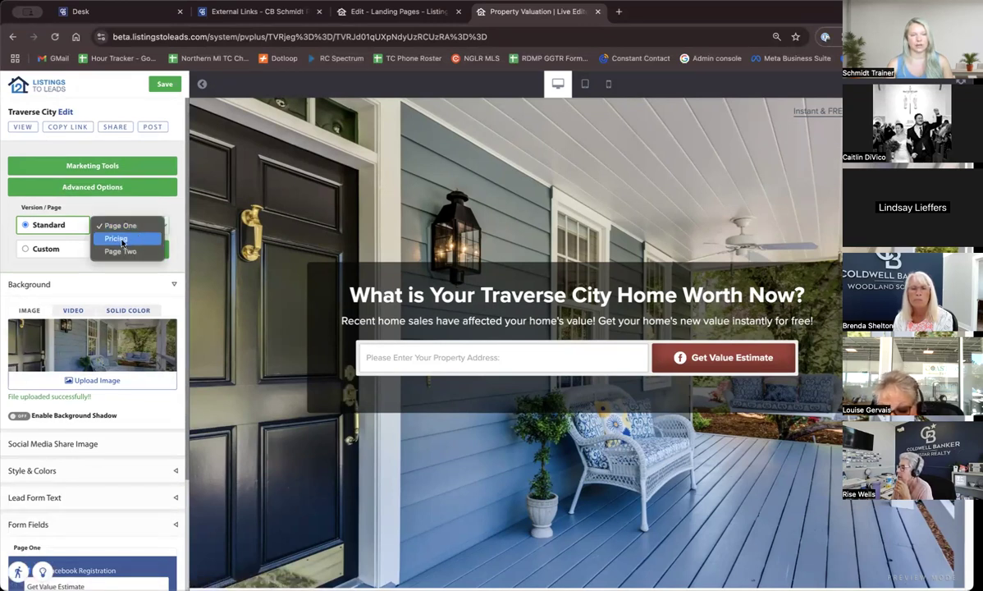
click(122, 238)
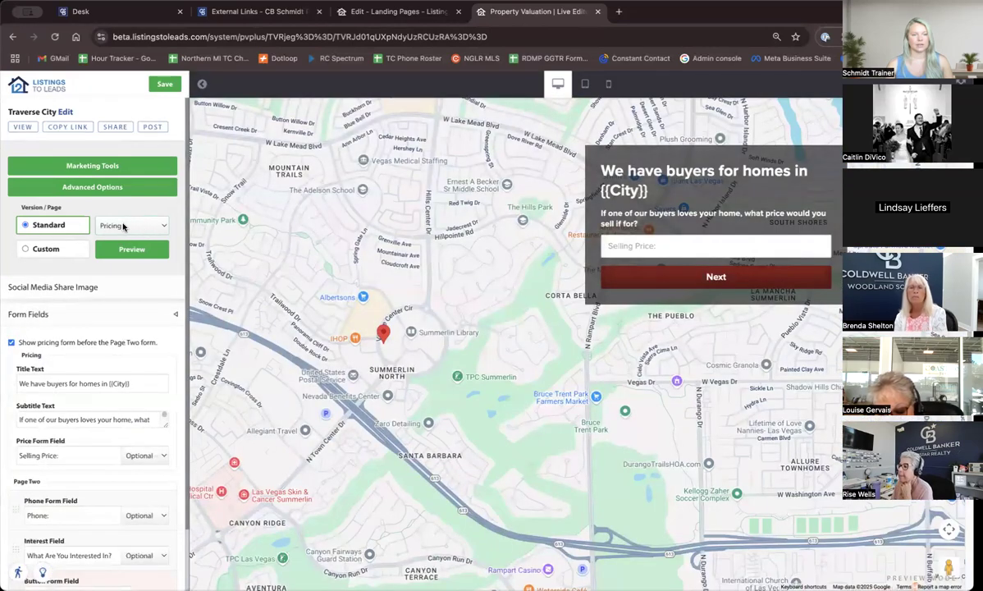
click(125, 226)
click(145, 287)
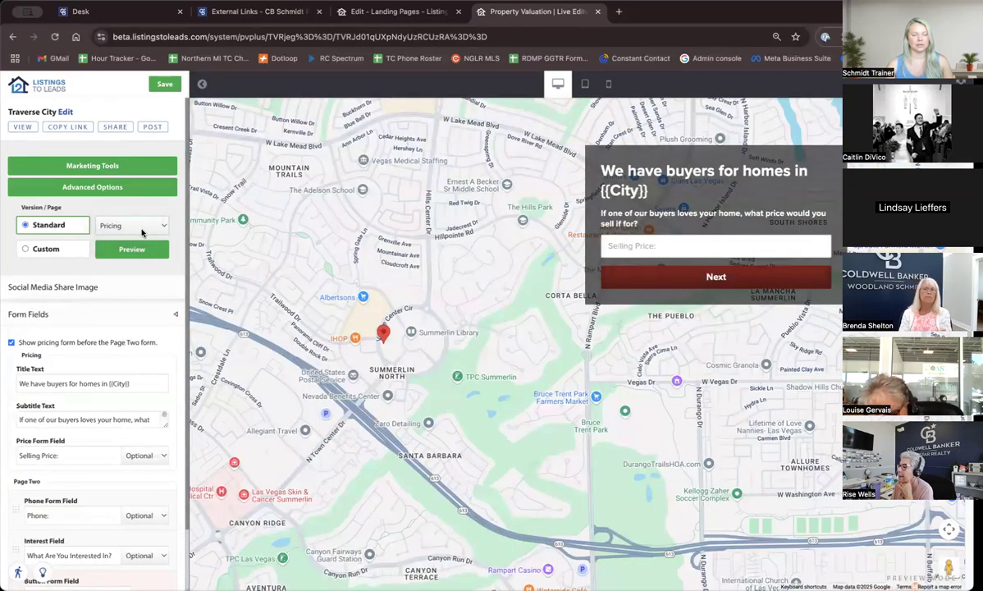
click(136, 223)
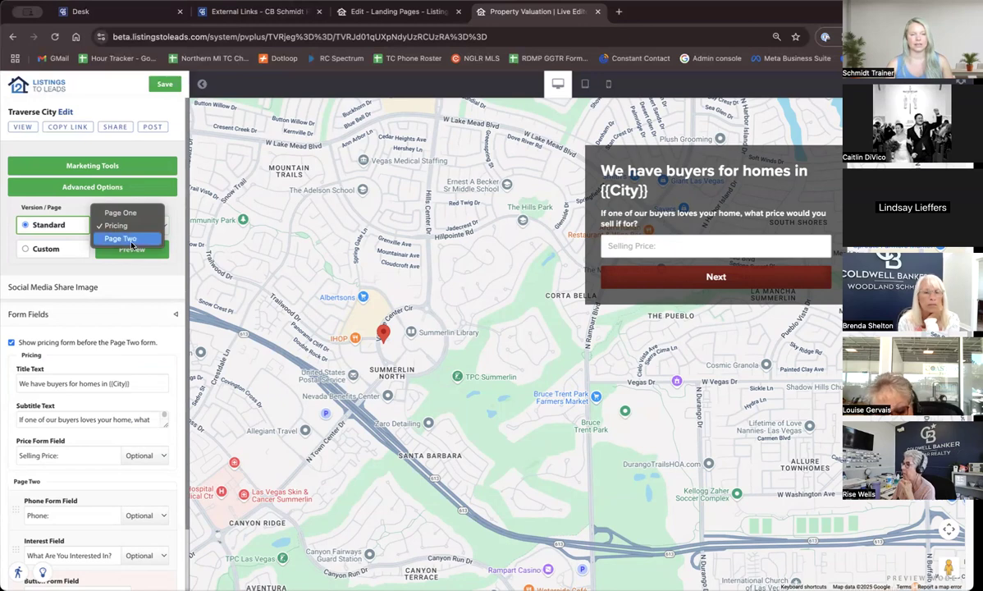
click(129, 239)
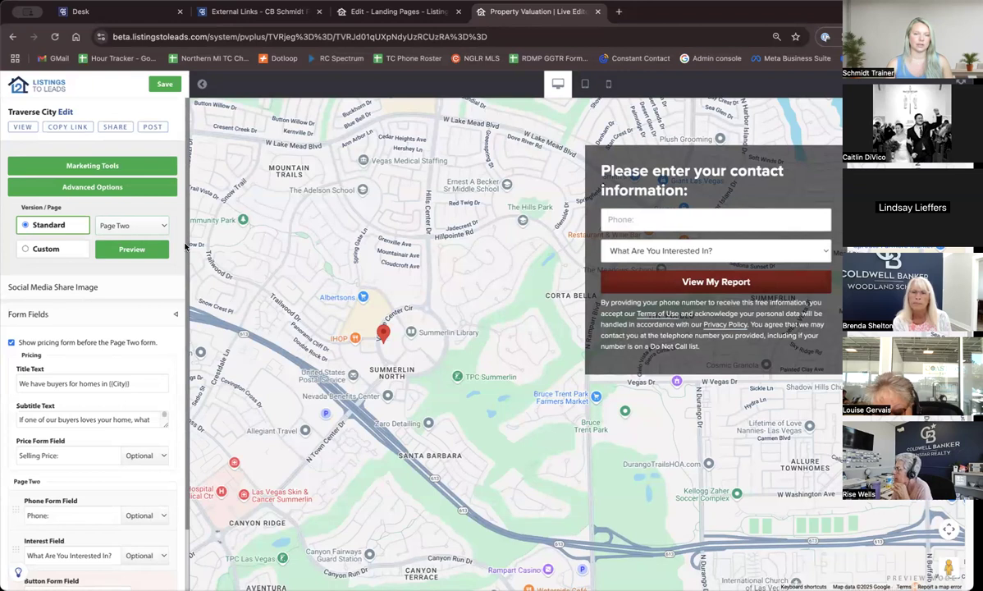
scroll(112, 435, down, 2)
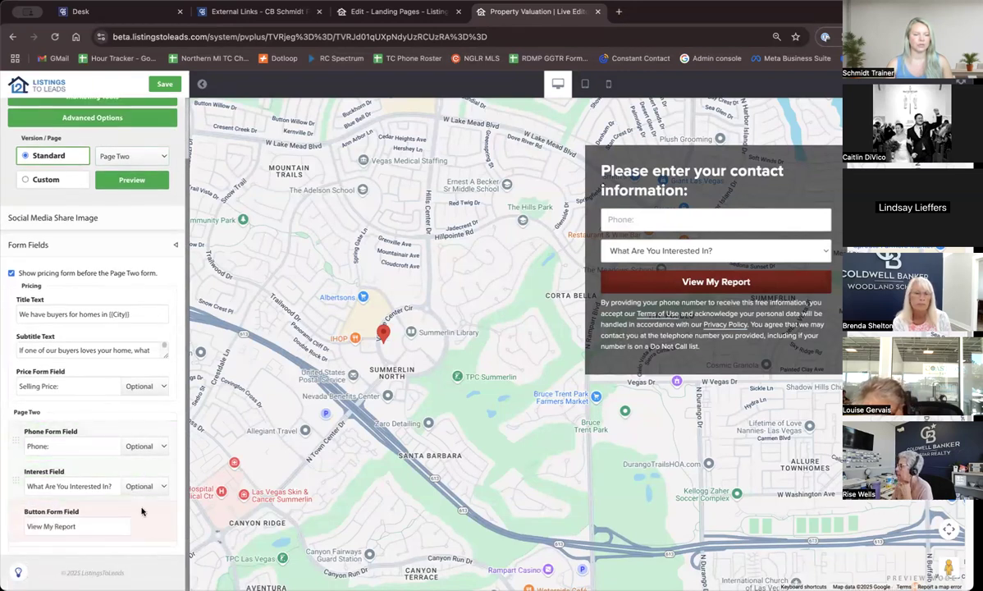
scroll(143, 496, up, 3)
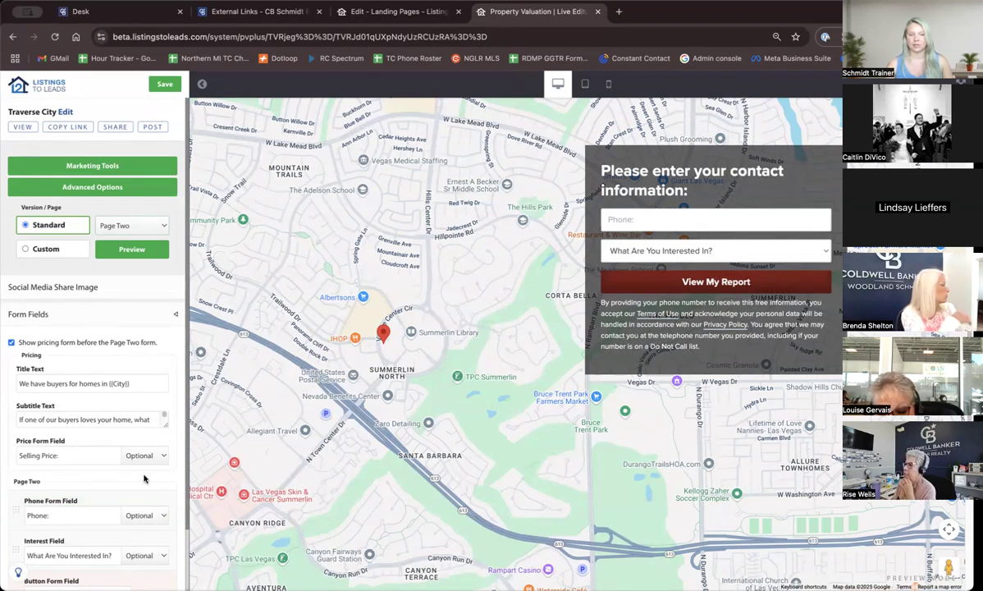
Step: View the published Traverse City landing page from top to bottom, and return to its editor
click(22, 127)
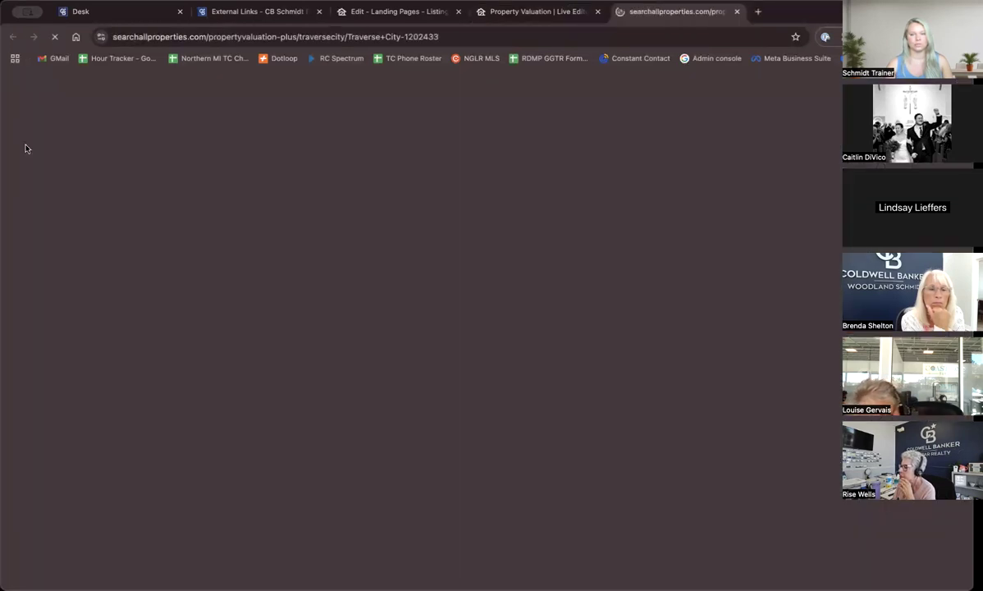
scroll(408, 352, down, 6)
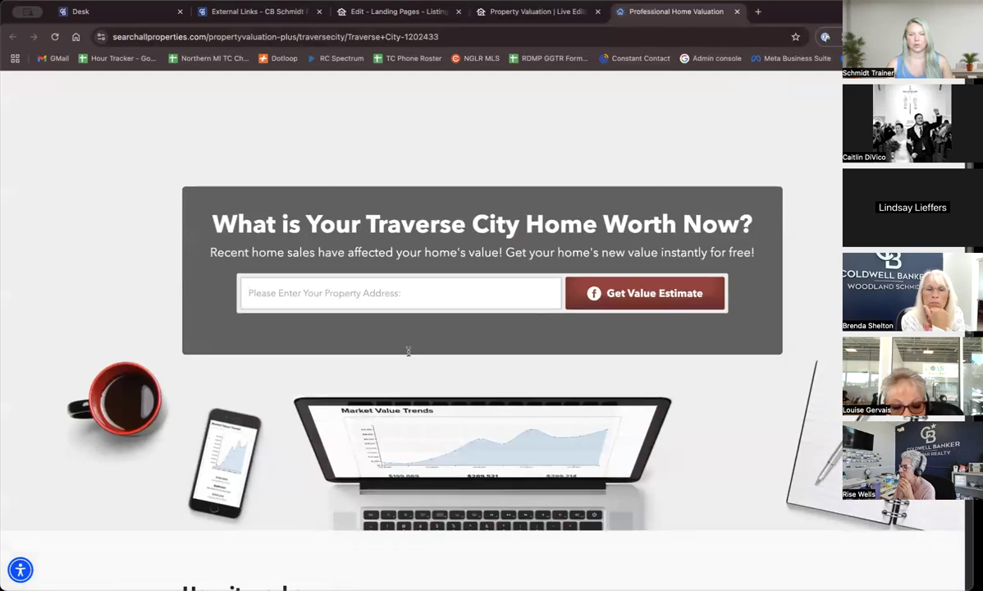
scroll(407, 352, up, 4)
scroll(408, 354, up, 3)
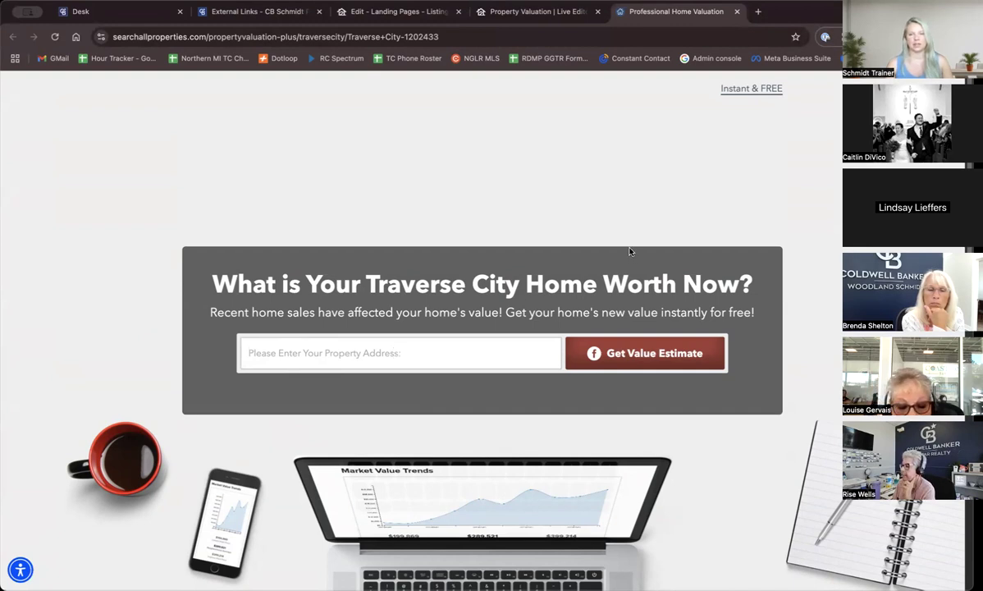
click(736, 13)
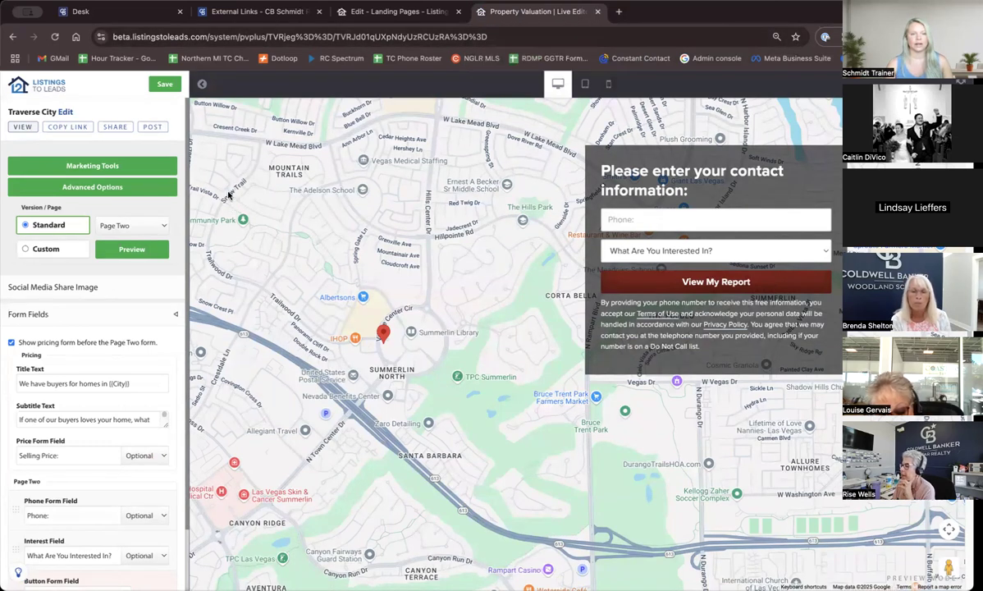
Step: Check the social media sharing options for the Traverse City page, and close the landing page editor
click(116, 127)
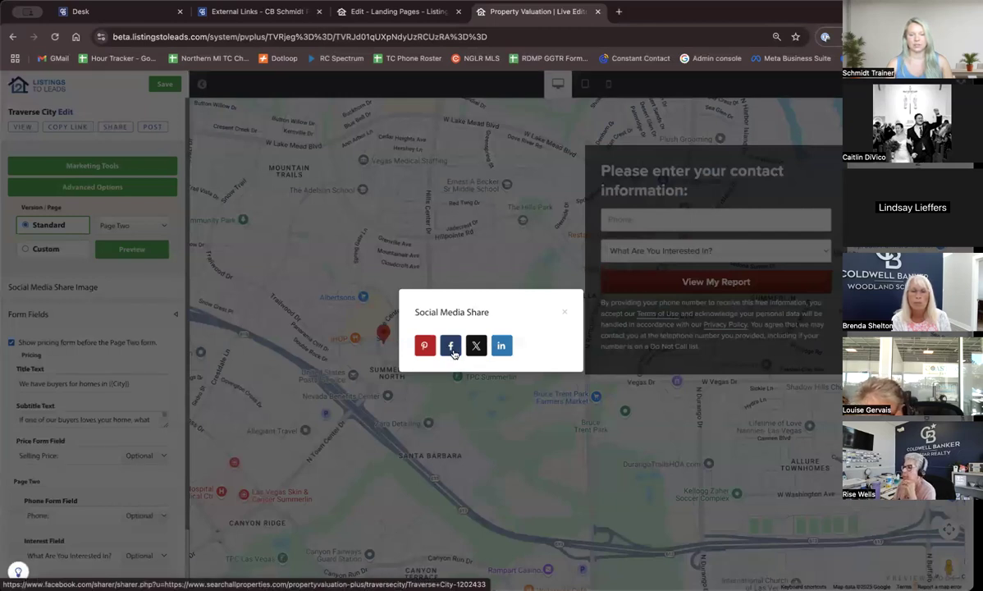
click(564, 313)
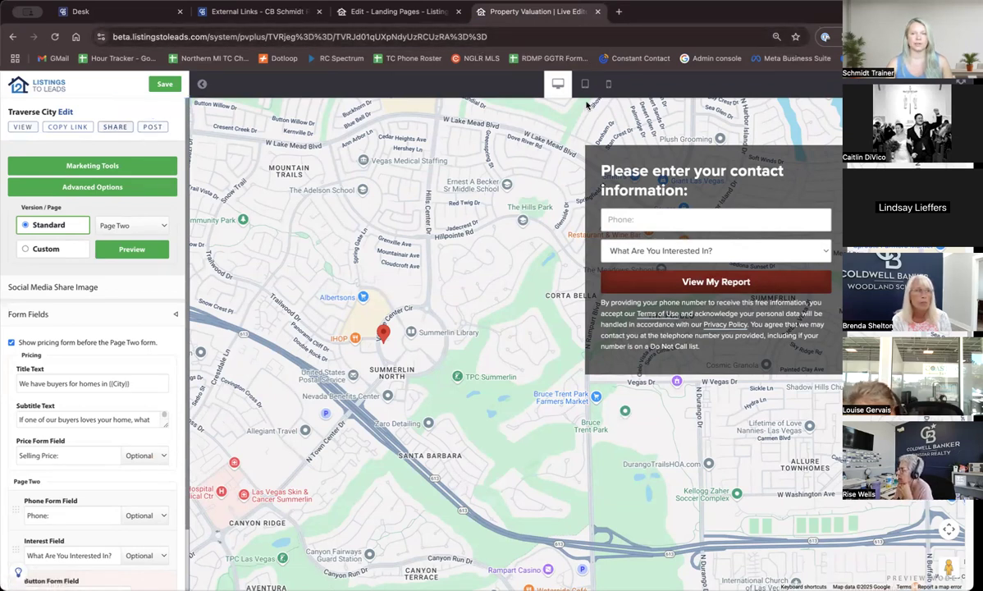
click(600, 13)
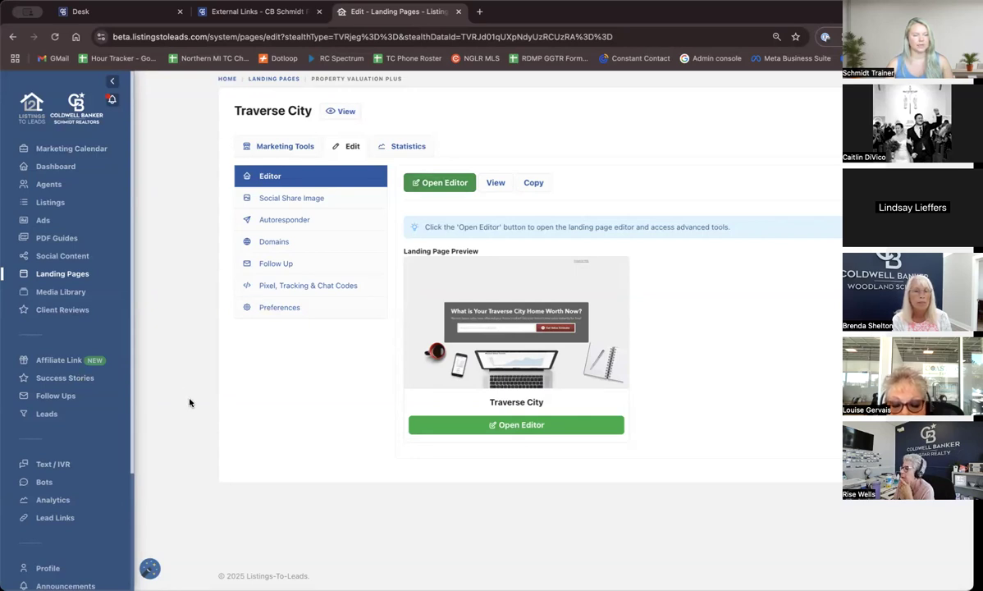
Step: Open Analytics and examine the property website adviews and clickthroughs for the last 7 and 30 days
scroll(51, 500, down, 2)
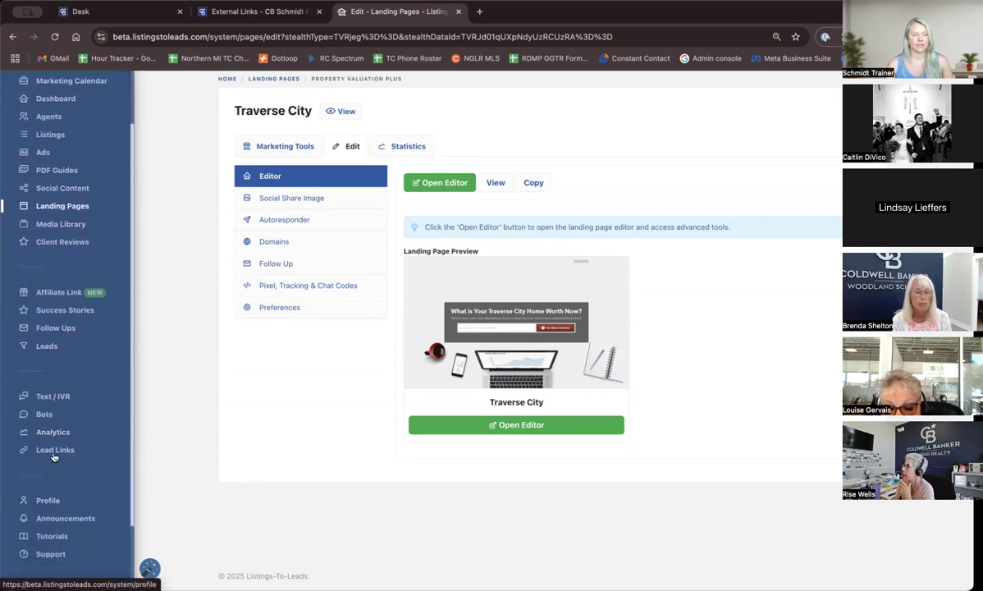
click(52, 431)
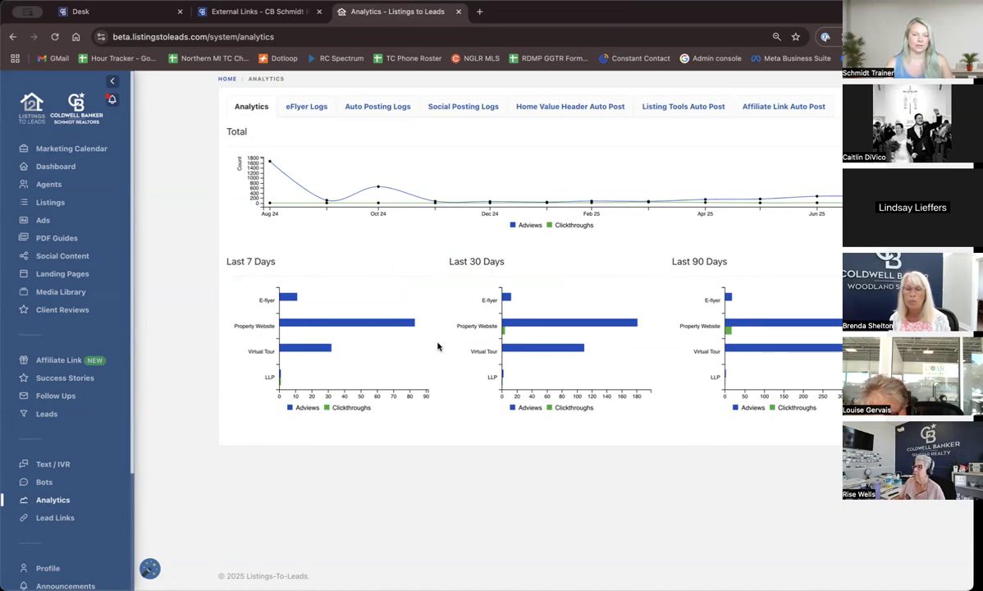
mouse_move(388, 321)
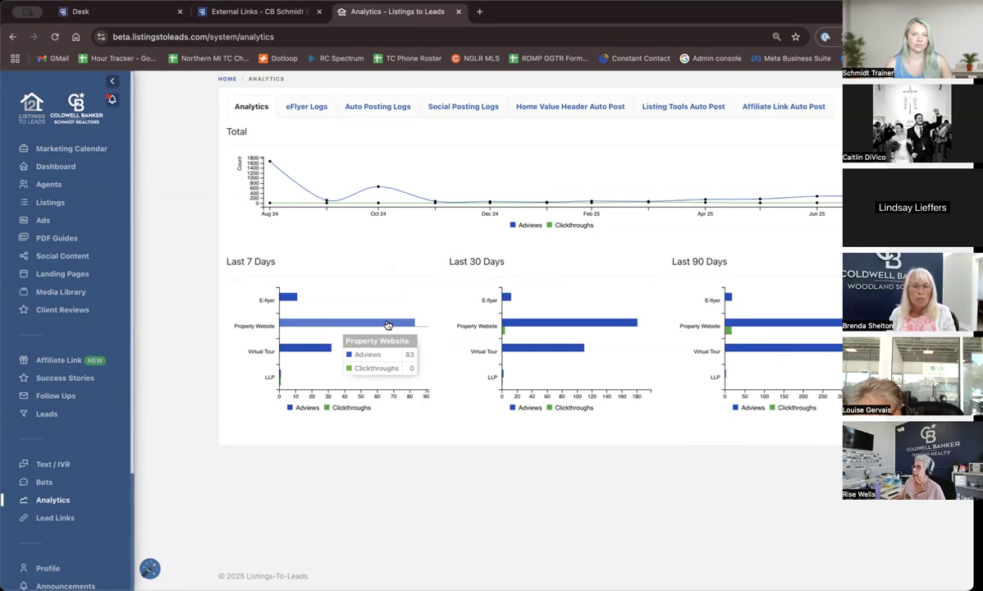
mouse_move(608, 326)
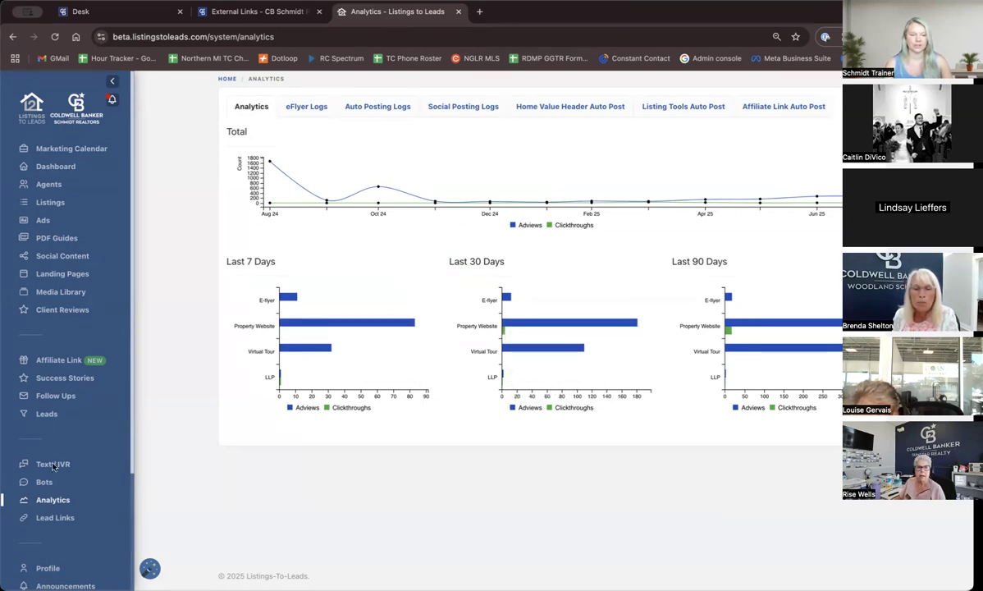
Step: Look at the help topics in the Listings-to-Leads Support Center, and return to Analytics
scroll(49, 492, down, 3)
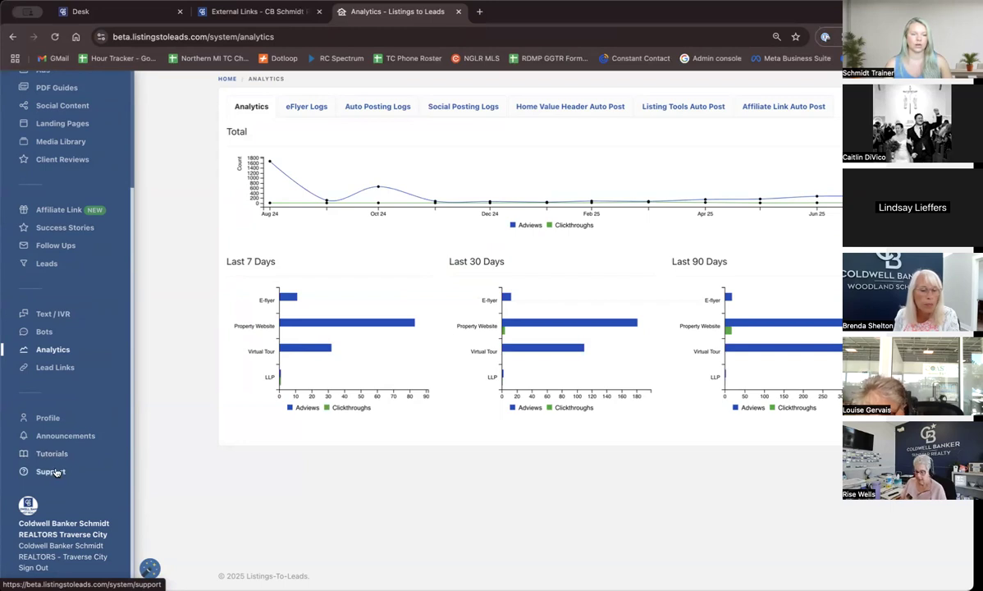
click(51, 472)
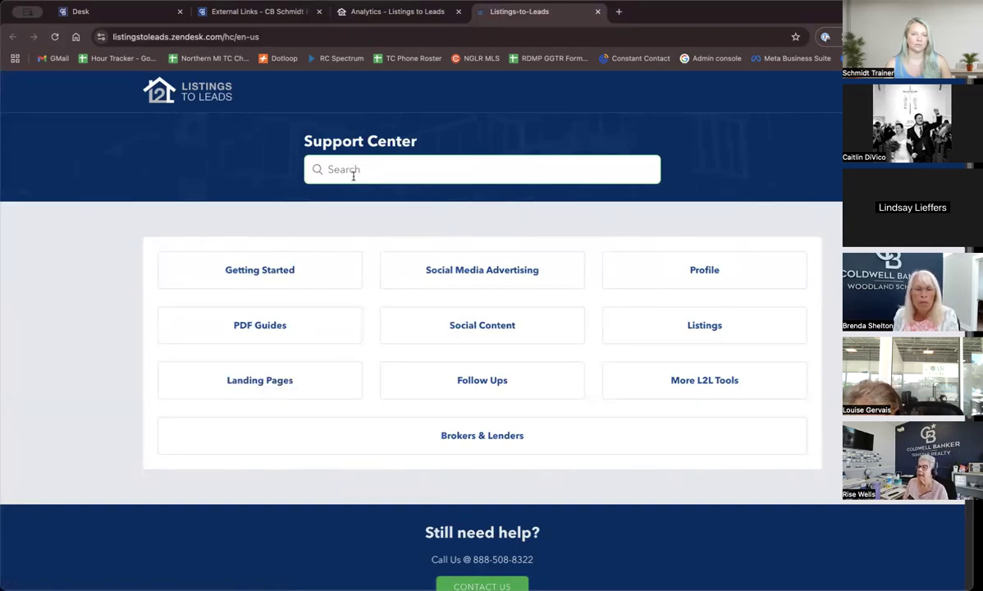
click(598, 11)
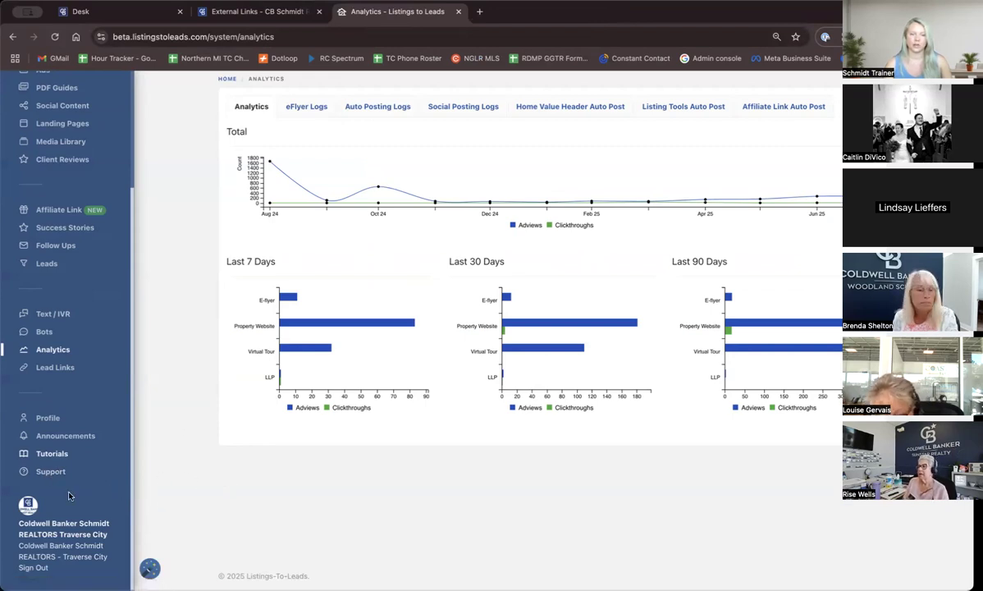
scroll(70, 496, up, 2)
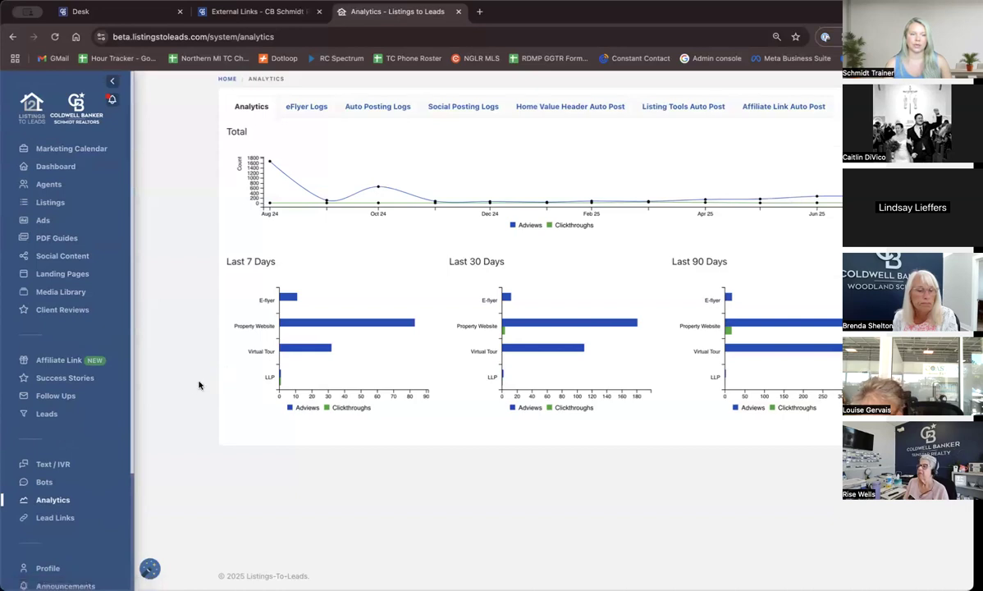